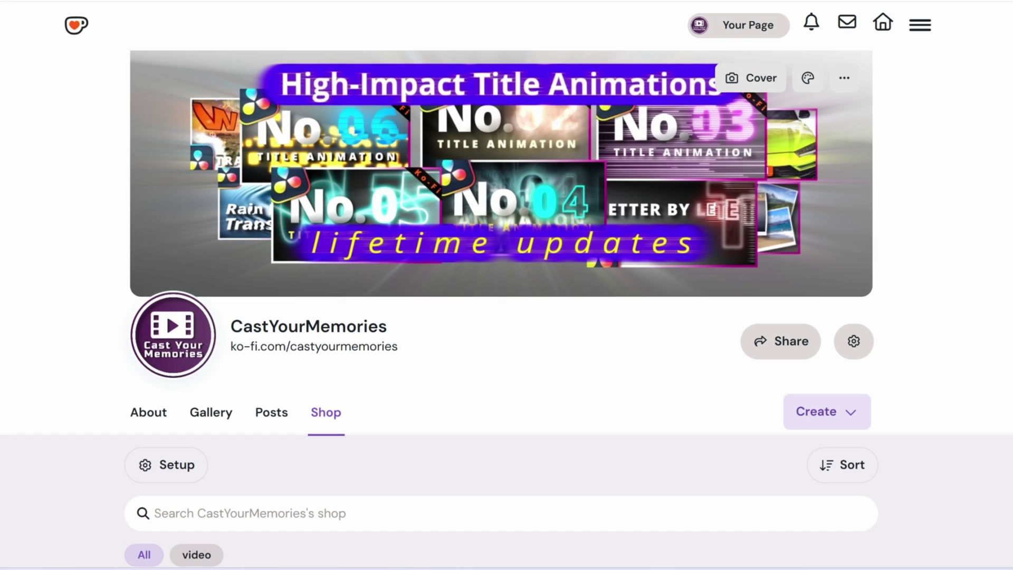
Browse the title animations, transitions and slideshow effects in the CastYourMemories Ko-fi shop.
scroll(502, 309, "down", 10)
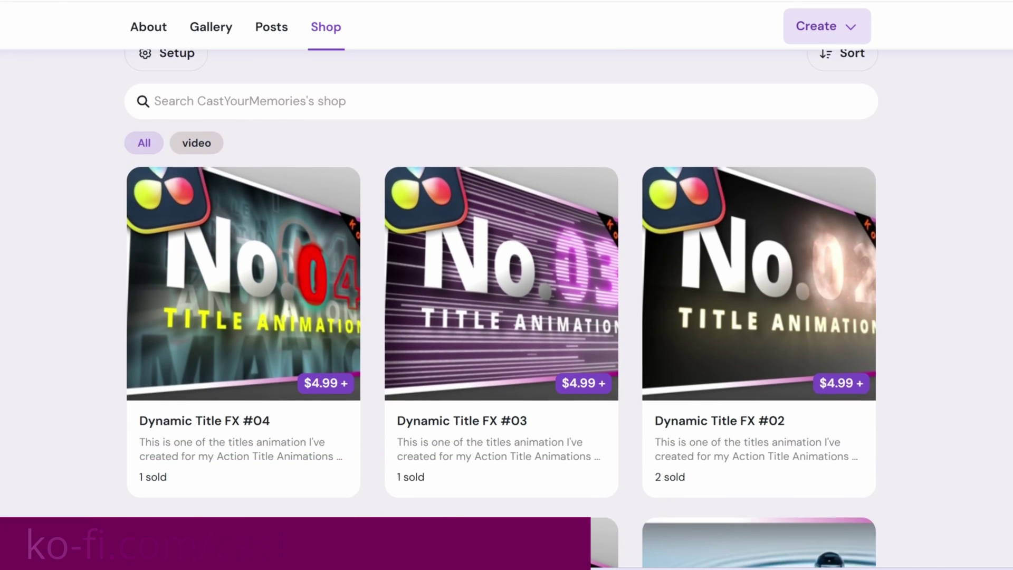
scroll(502, 309, "down", 10)
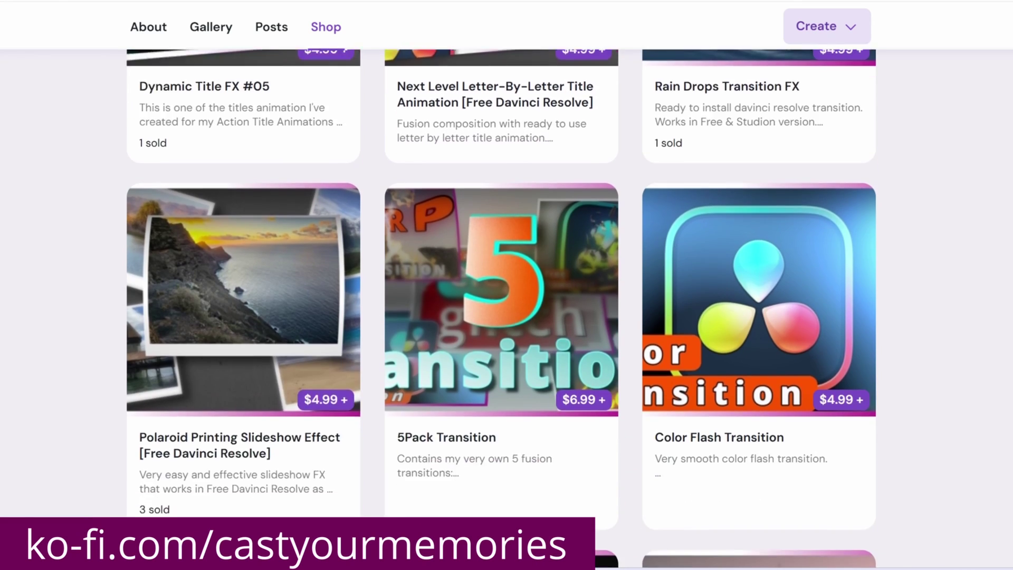
scroll(502, 309, "down", 7)
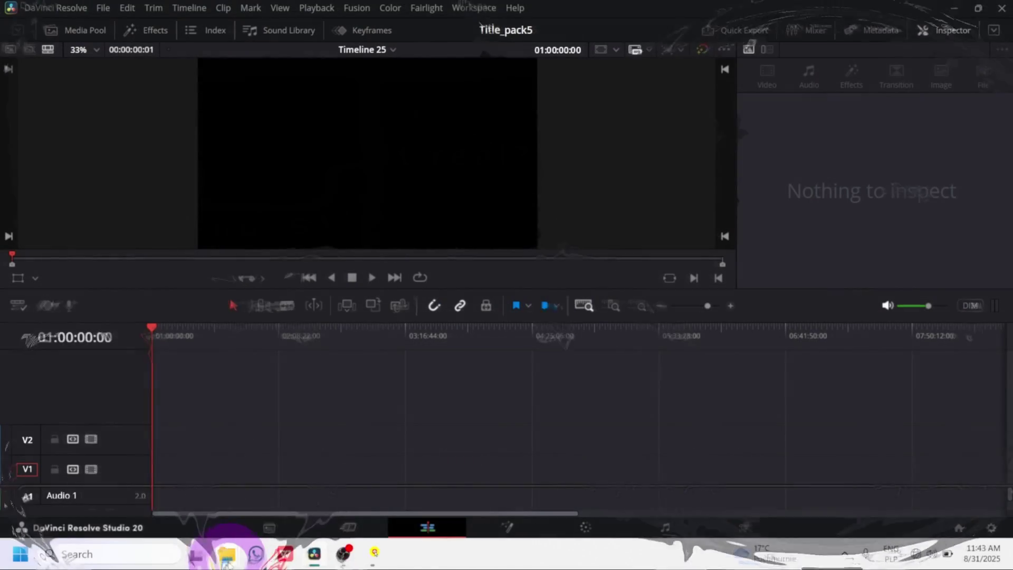
Install the CYM_Action_Title06.drfx template from the Action_Video_Titles folder into DaVinci Resolve, overwriting the existing bundle.
mouse_move(227, 552)
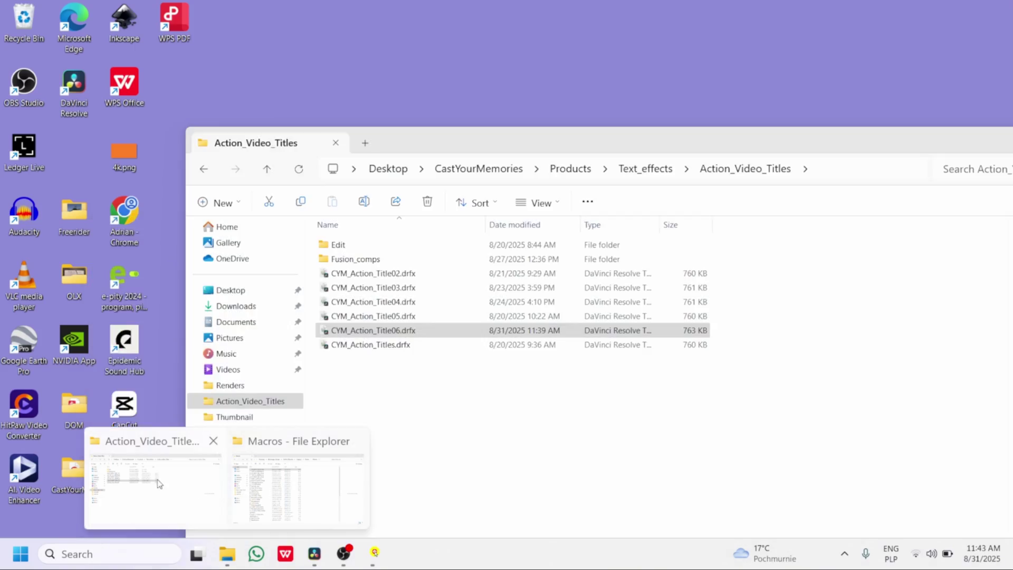
left_click(159, 480)
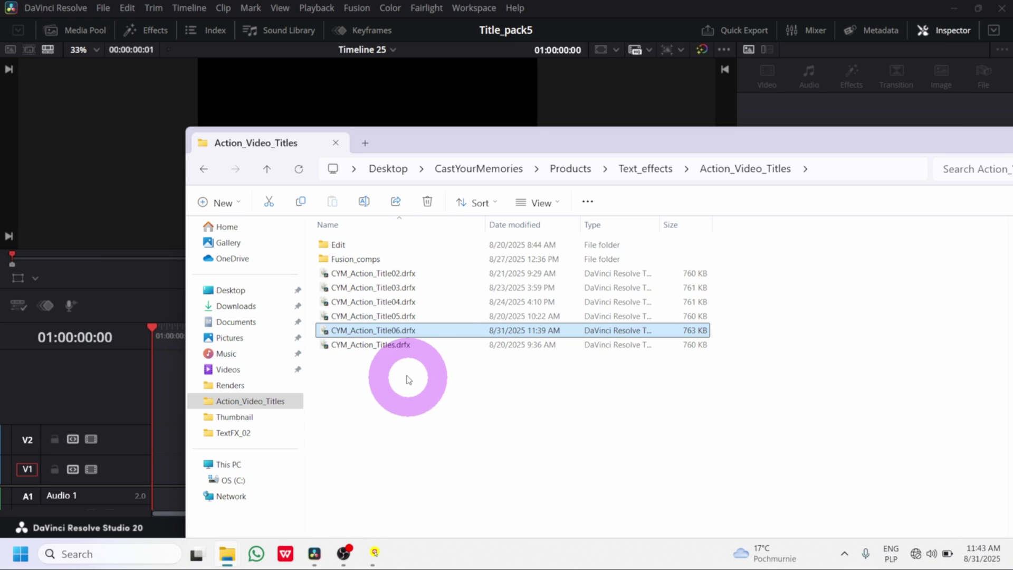
double_click(379, 332)
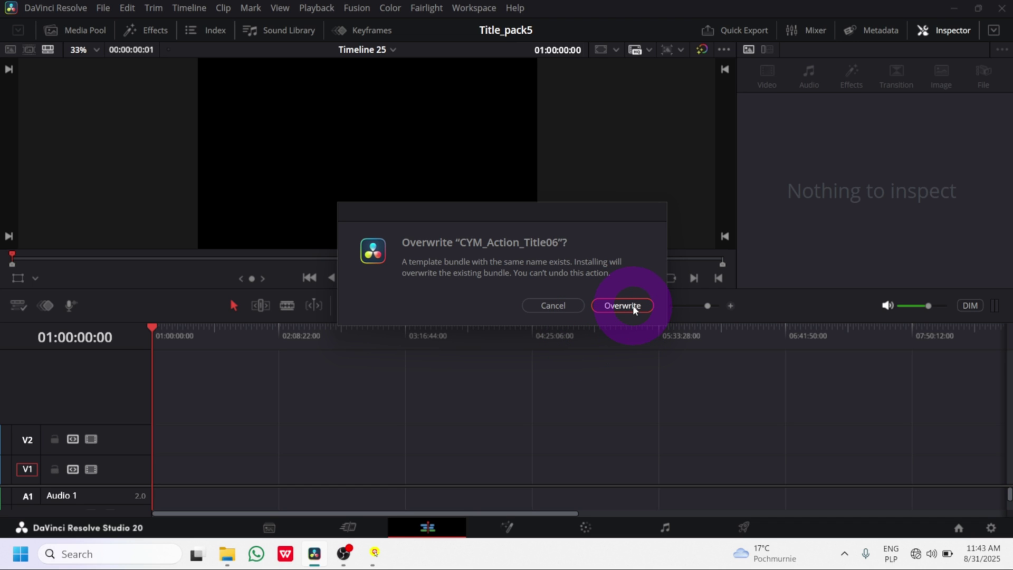
left_click(631, 308)
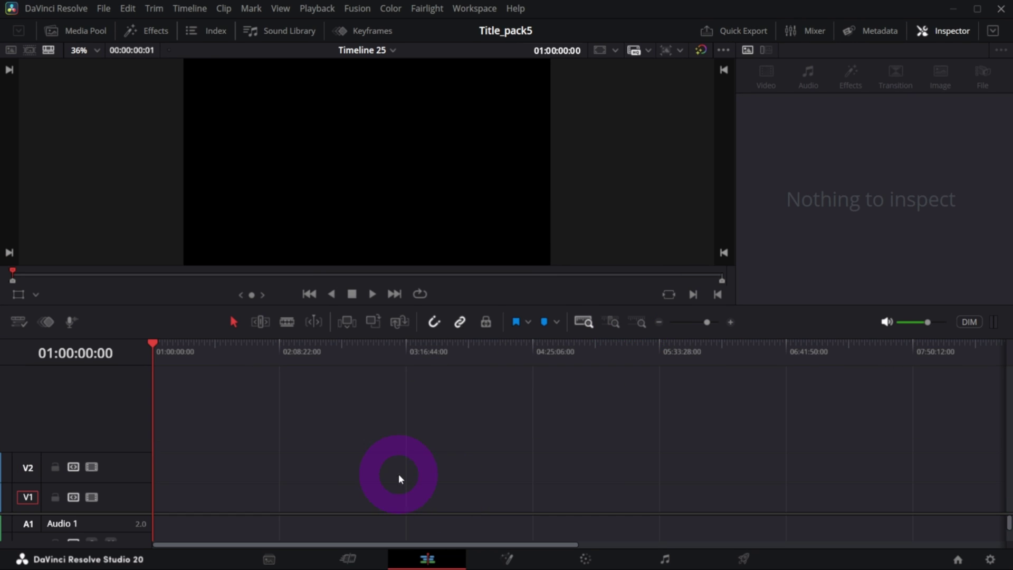
Add the CYM_Action_Title06 title at the start of video track V1 and play it back.
left_click(147, 31)
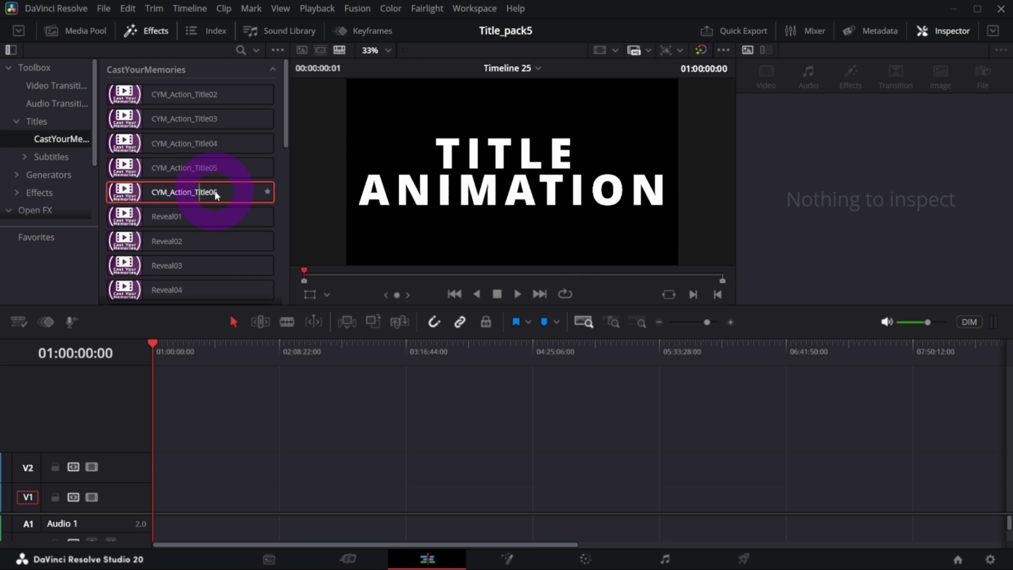
left_click_drag(217, 196, 228, 506)
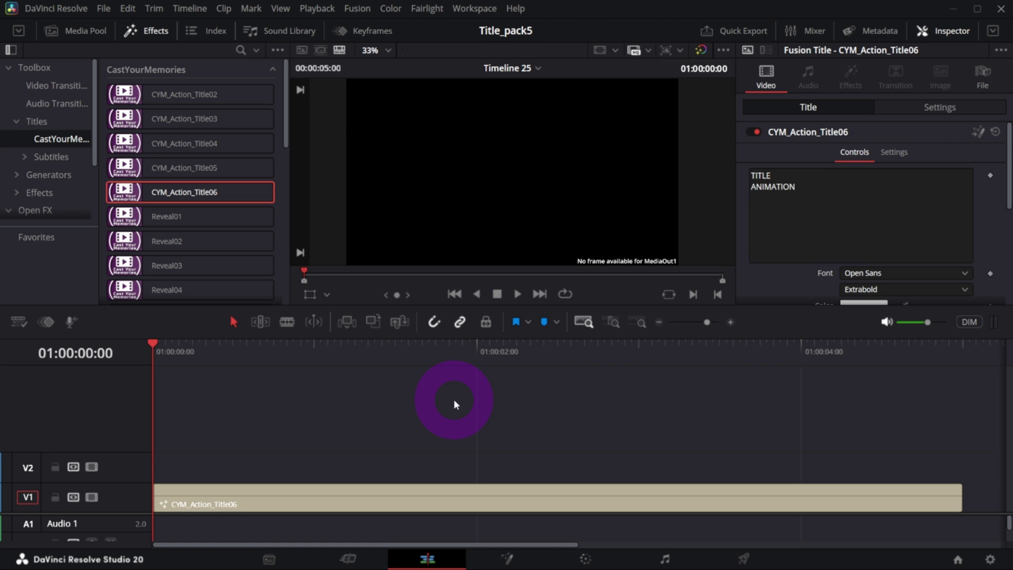
left_click(518, 294)
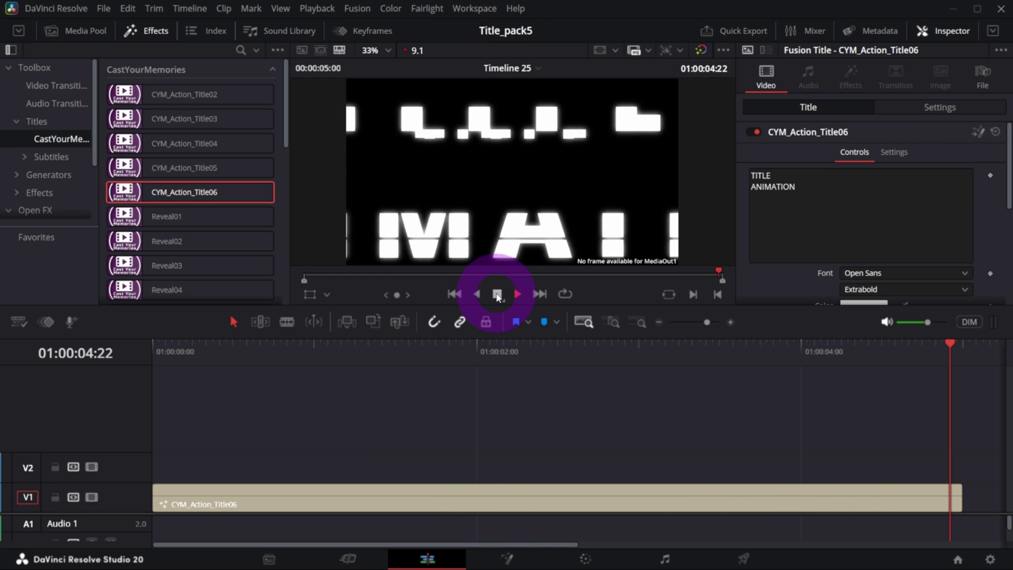
Examine the CYM_Action_Title06 clip's text, font, color, size, spacing, position and glow settings.
left_click(377, 498)
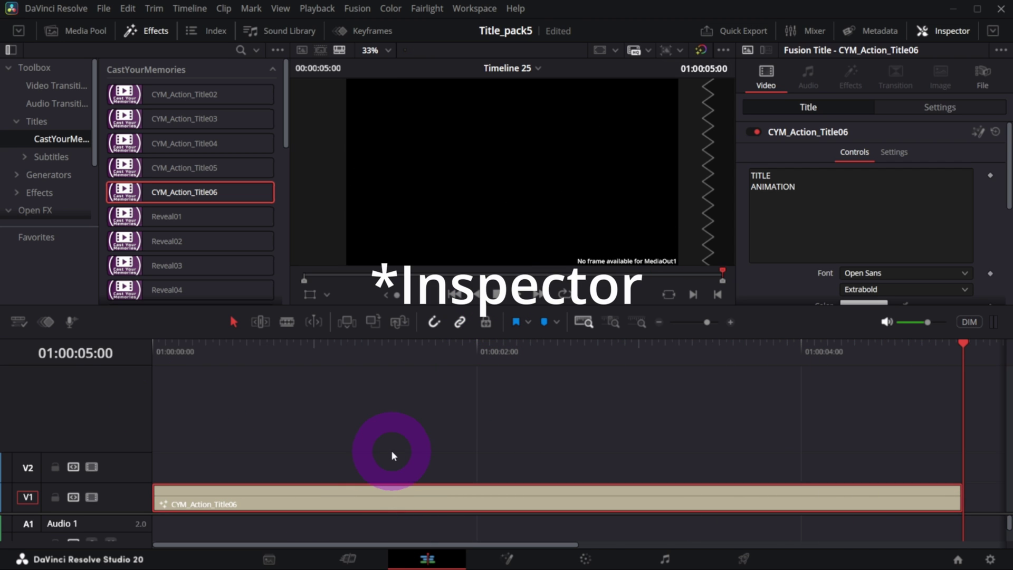
left_click(148, 30)
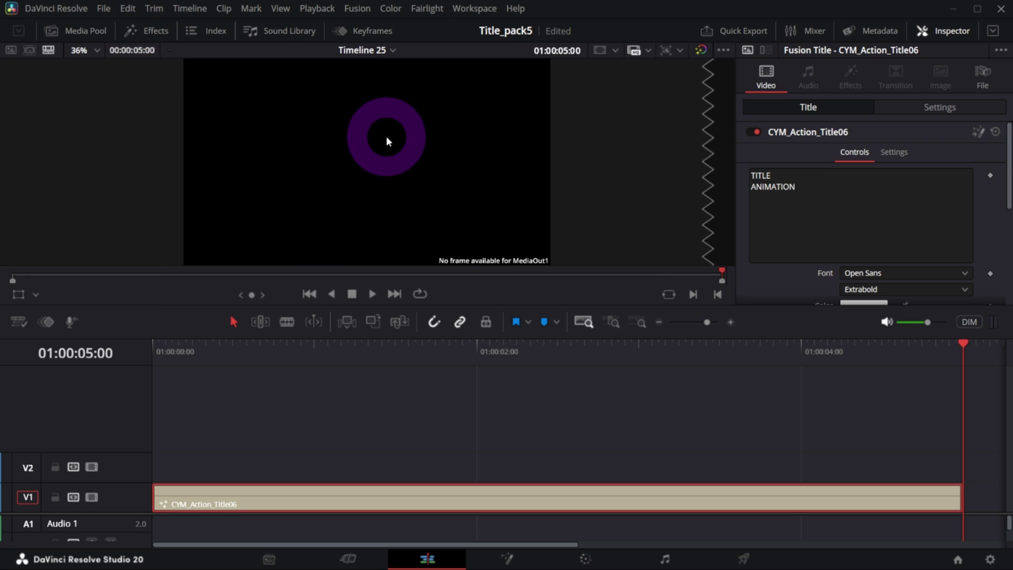
scroll(806, 210, "down", 1)
left_click(798, 160)
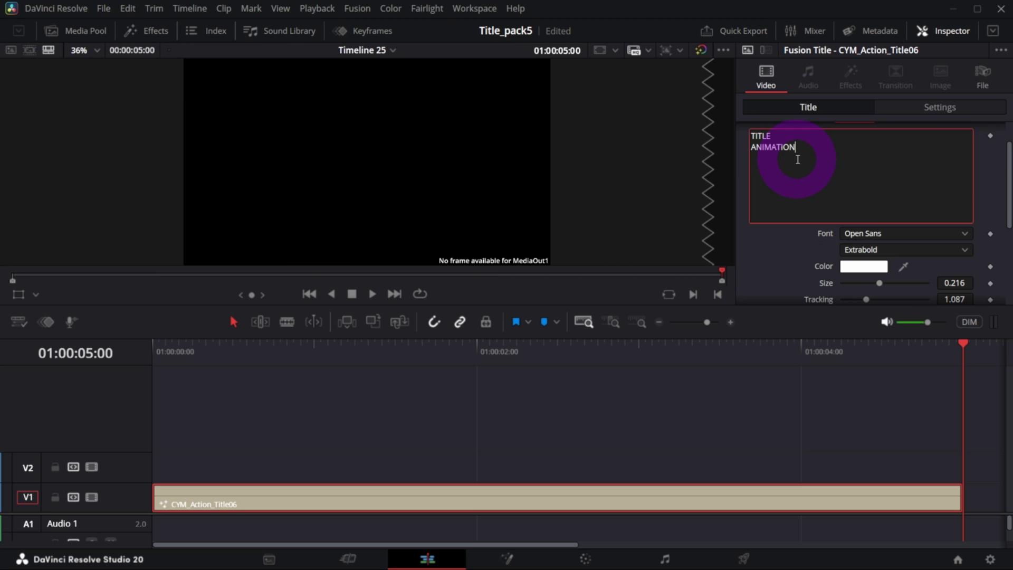
scroll(818, 247, "down", 1)
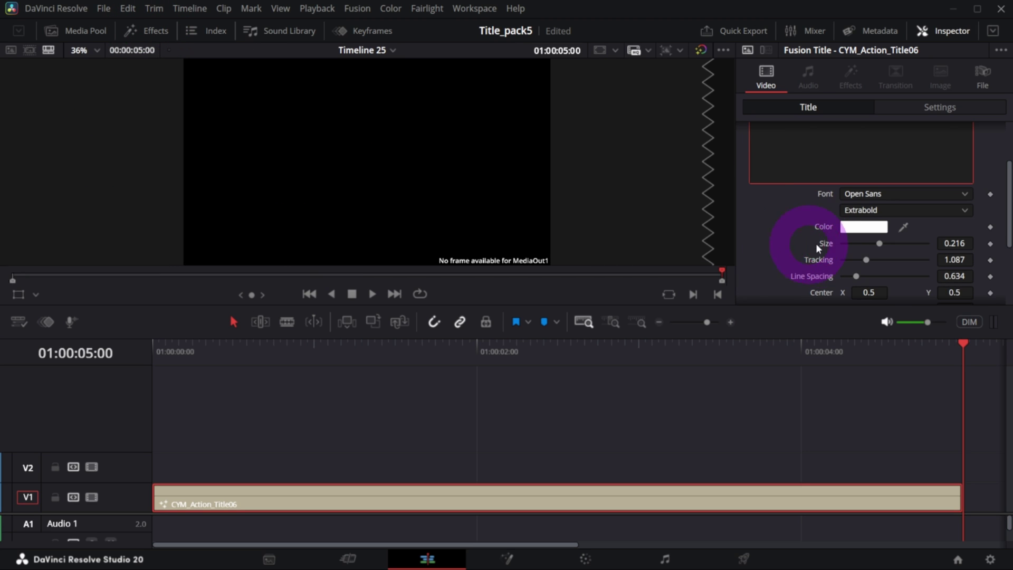
scroll(813, 248, "down", 1)
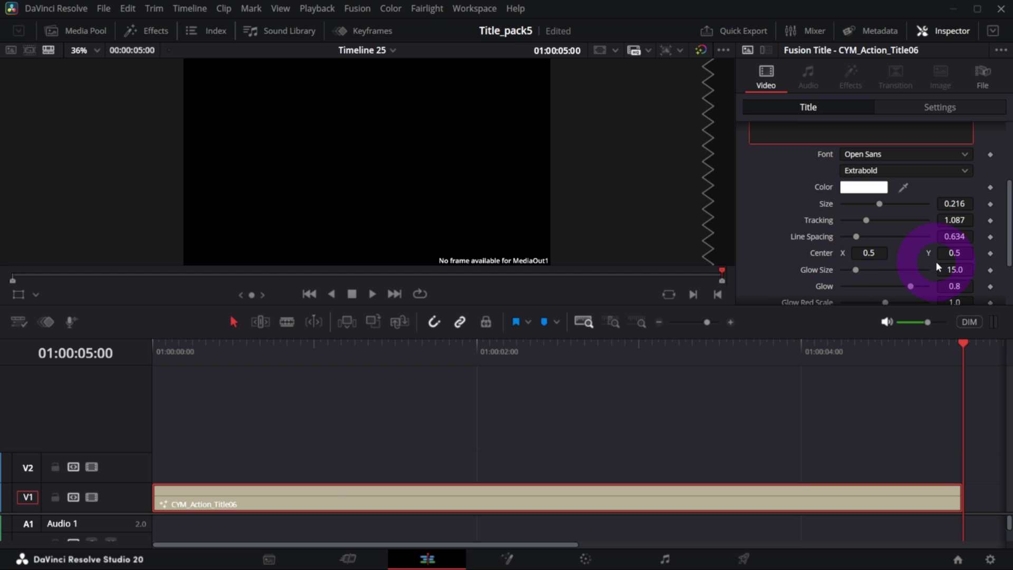
Try a Glow Size of 36.2 on the title, viewing it at 01:00:00:15.
scroll(923, 265, "down", 1)
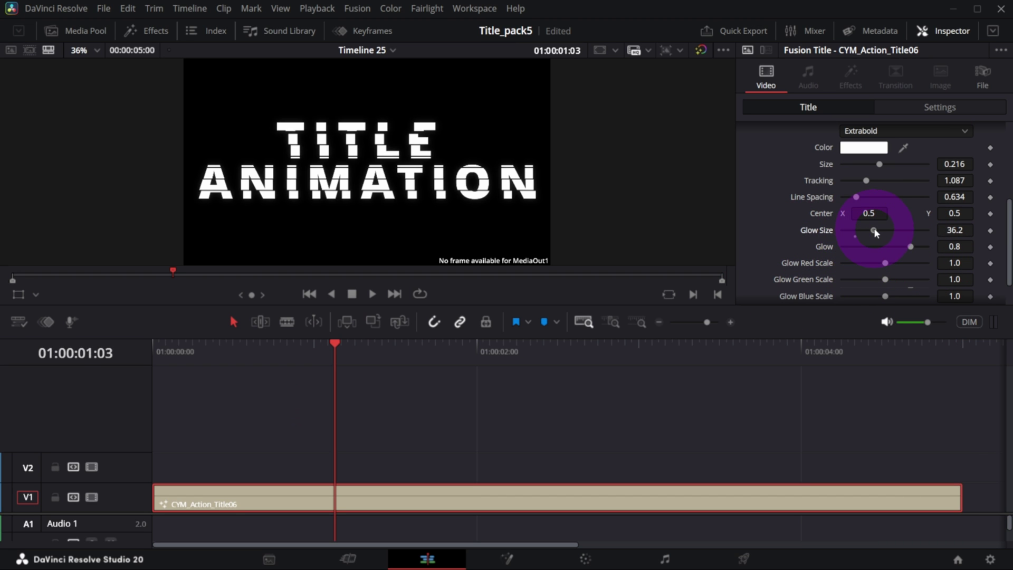
left_click(255, 347)
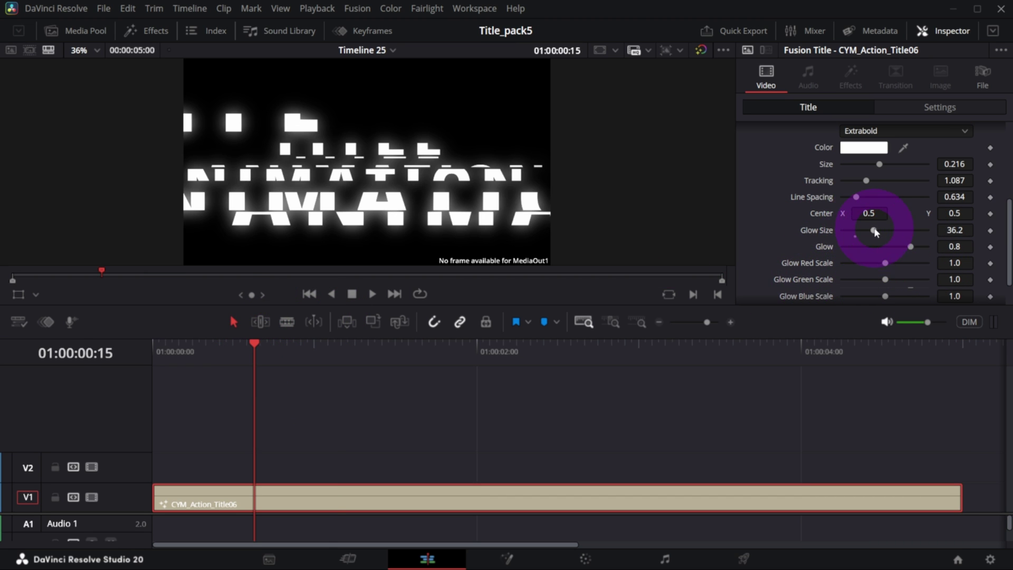
left_click_drag(875, 232, 905, 248)
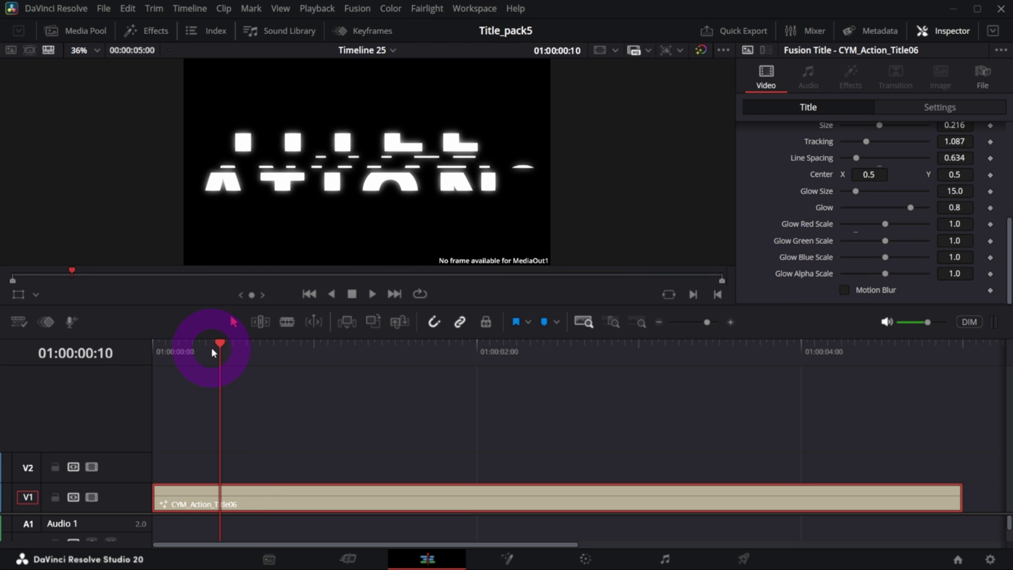
Set the title's Glow Red Scale to 0.0 and Glow Blue Scale to 2.0, and enable Motion Blur with Quality 10.
left_click_drag(218, 347, 207, 348)
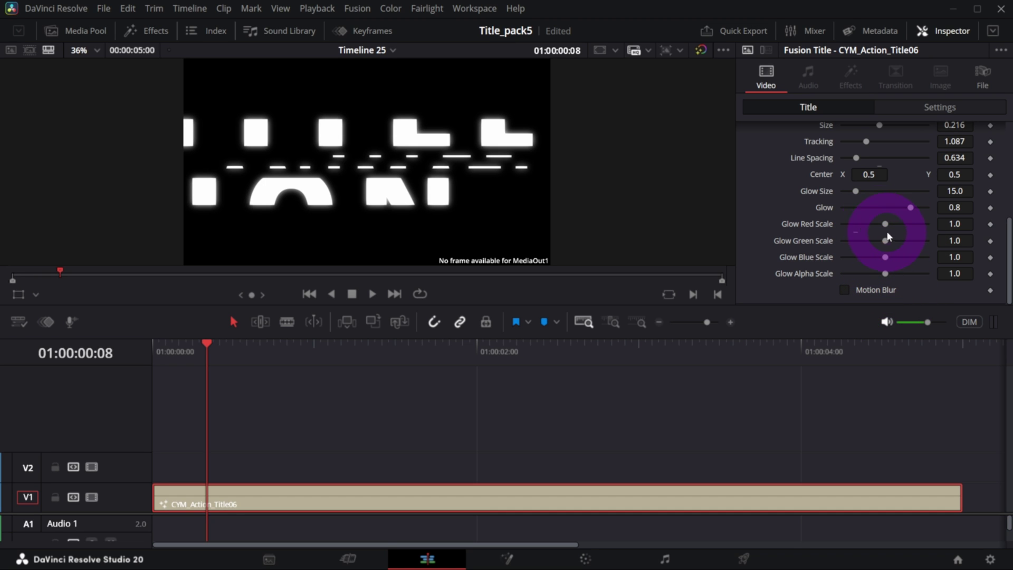
left_click_drag(886, 226, 929, 227)
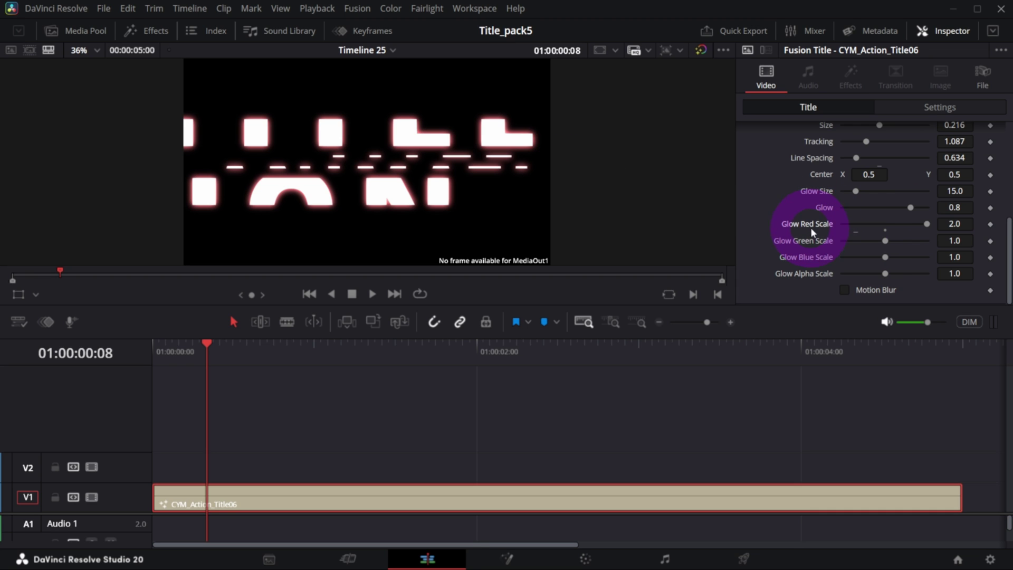
left_click_drag(886, 257, 953, 259)
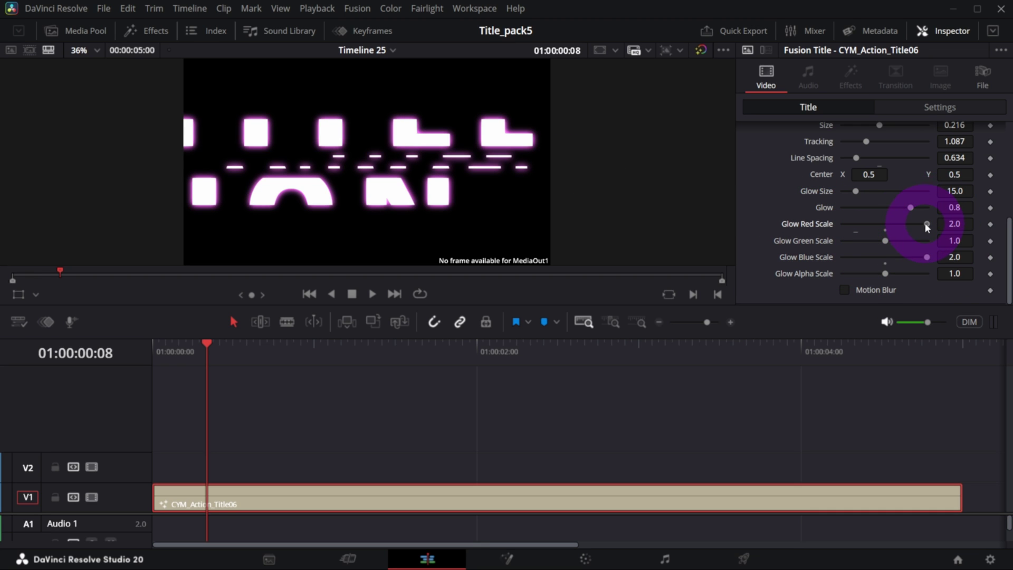
left_click_drag(926, 223, 721, 224)
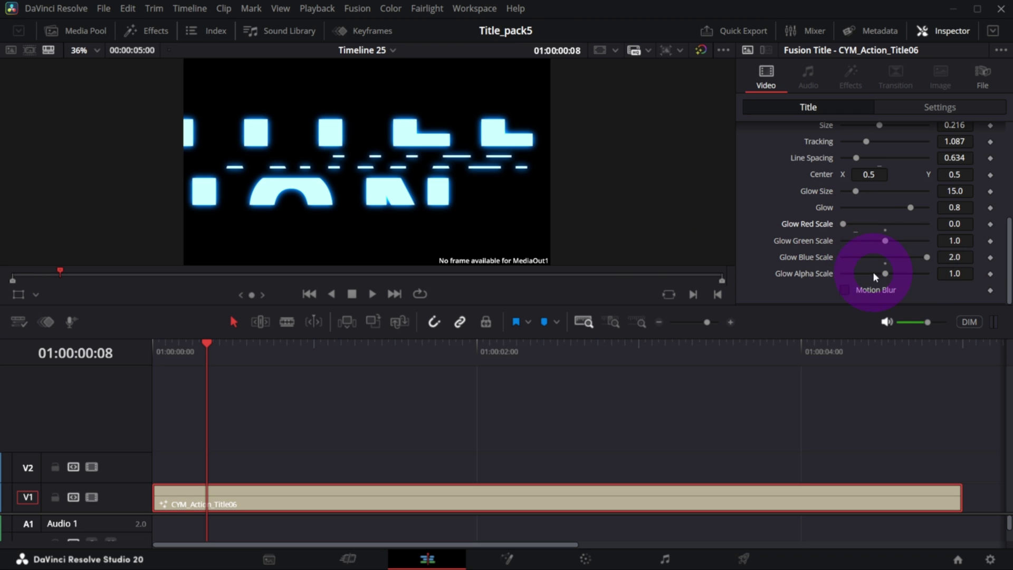
left_click(846, 289)
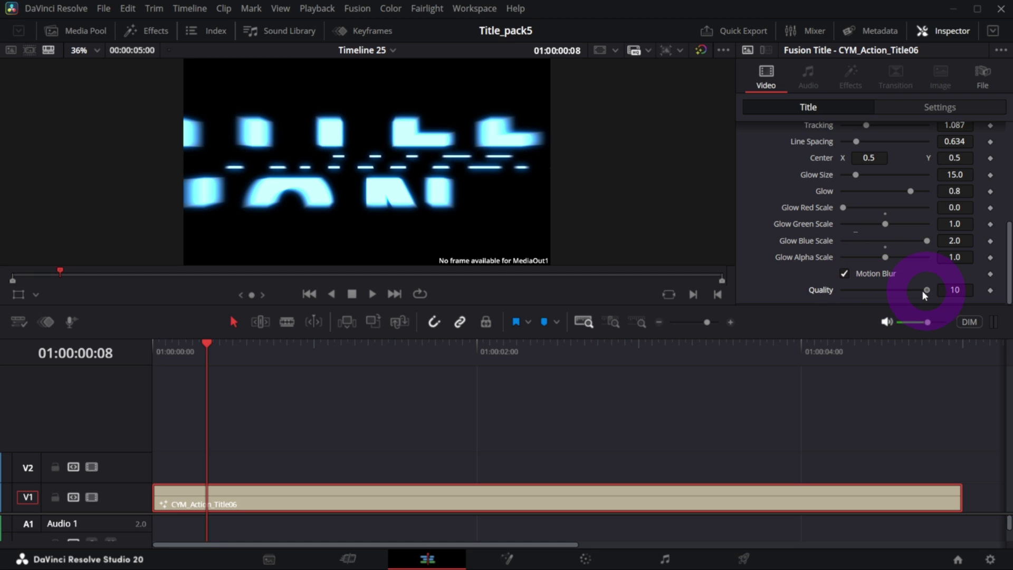
mouse_move(925, 292)
left_mouse_down()
mouse_move(844, 290)
mouse_move(932, 289)
left_mouse_up()
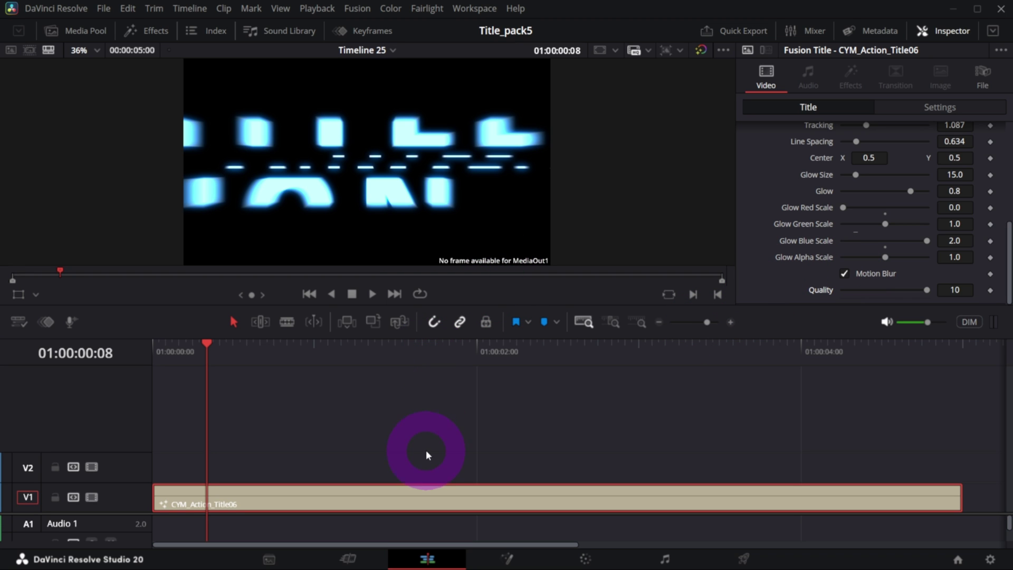
Set the render cache to Smart and play back the cached title animation.
left_click(317, 8)
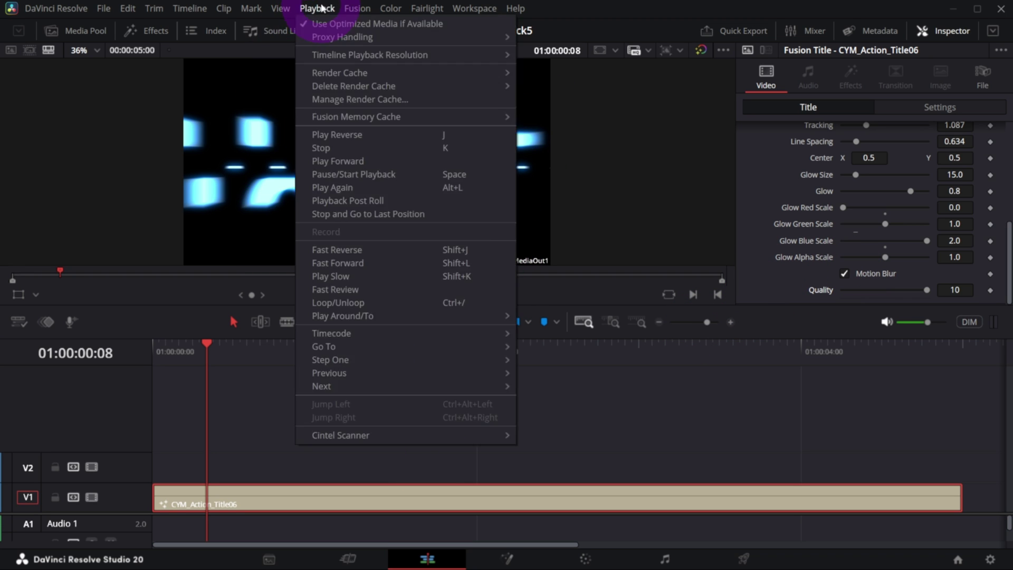
mouse_move(327, 74)
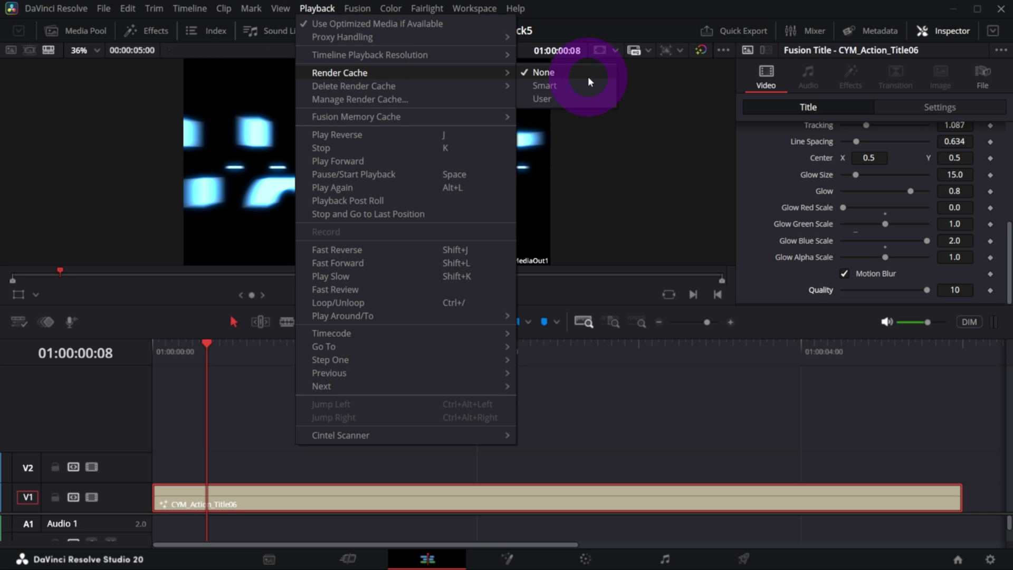
left_click(554, 85)
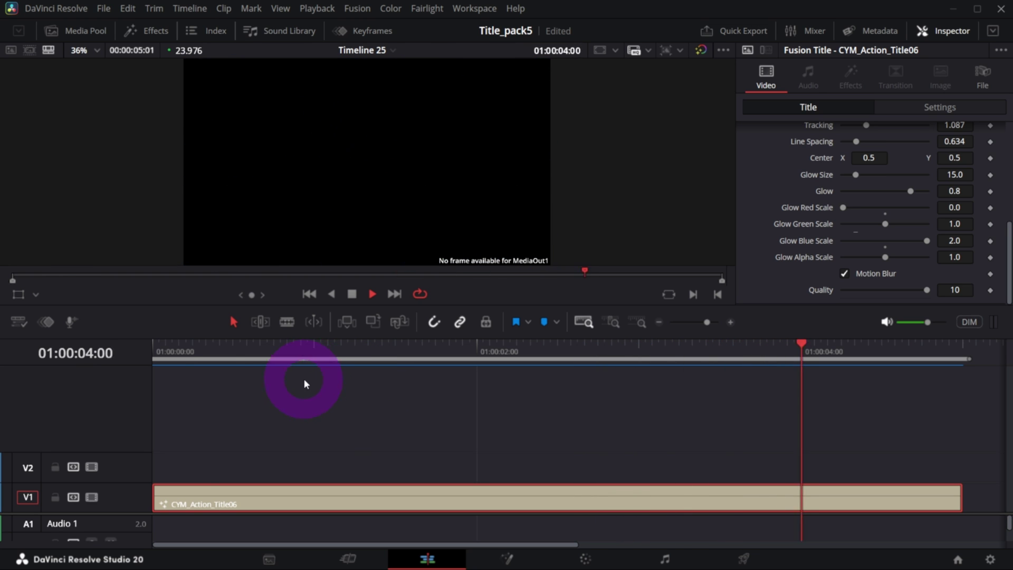
left_click(206, 376)
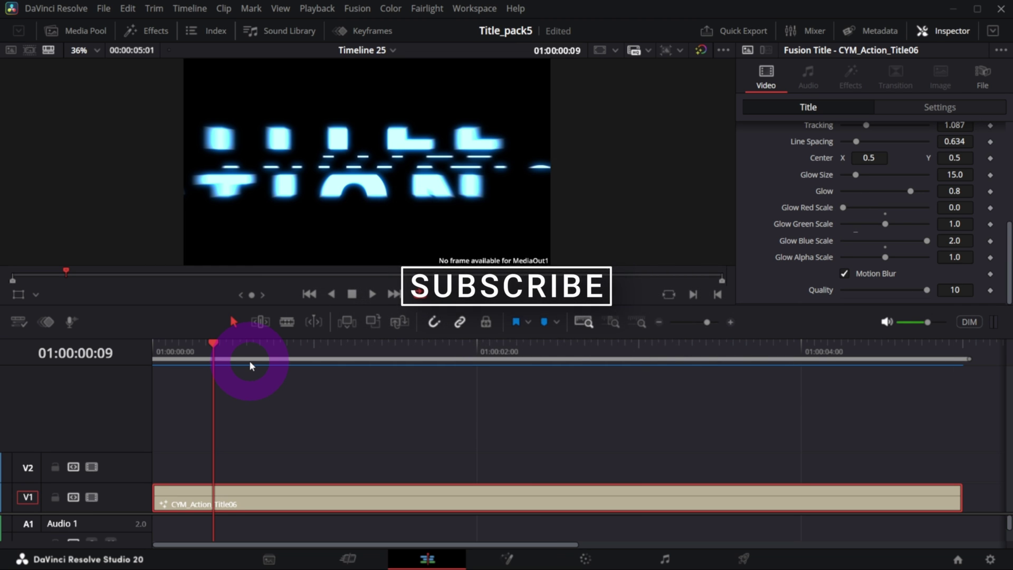
Delete the CYM_Action_Title06 clip from the timeline and set the render cache to None.
left_click(272, 504)
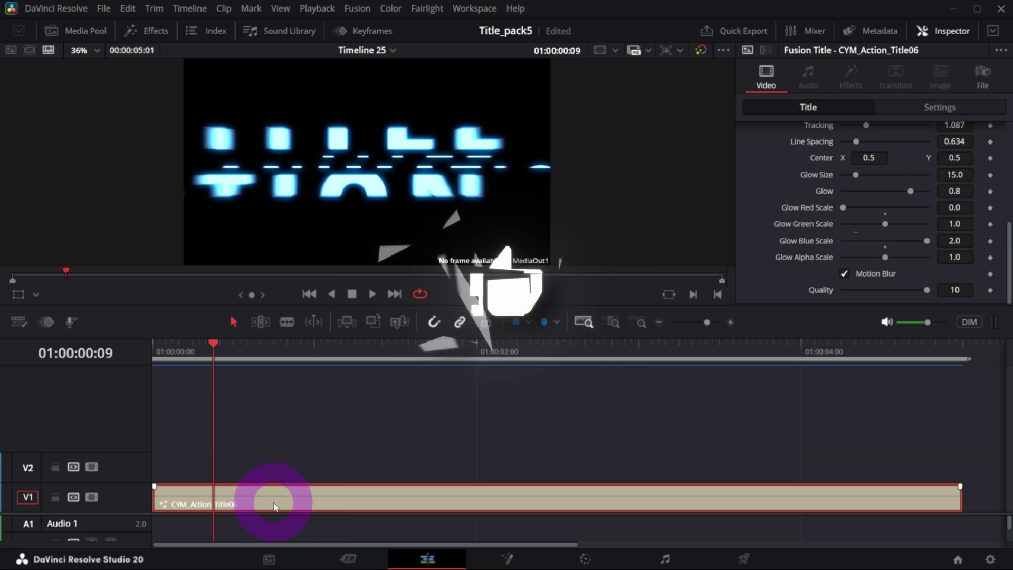
key("Delete")
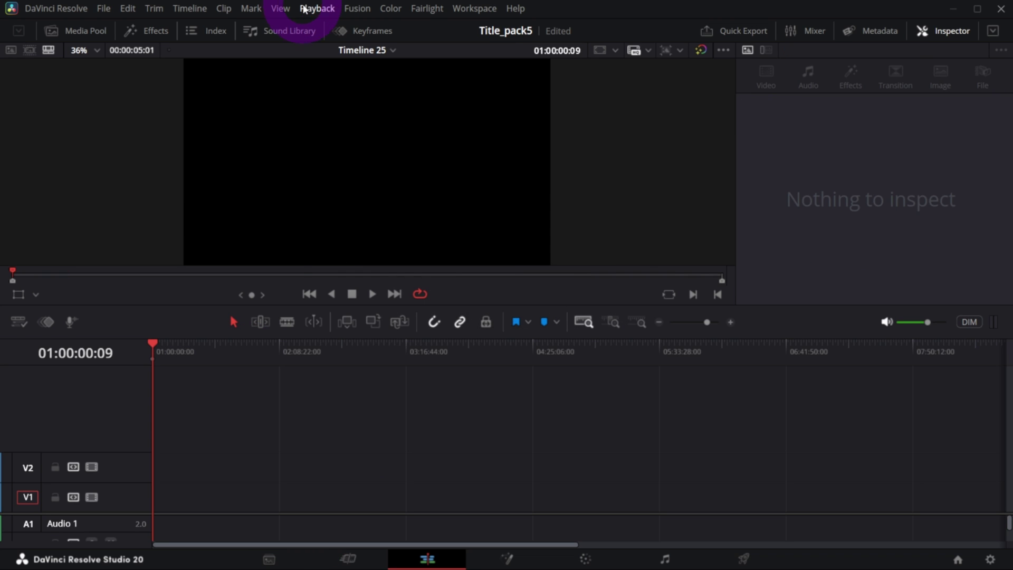
left_click(318, 8)
mouse_move(330, 56)
mouse_move(316, 72)
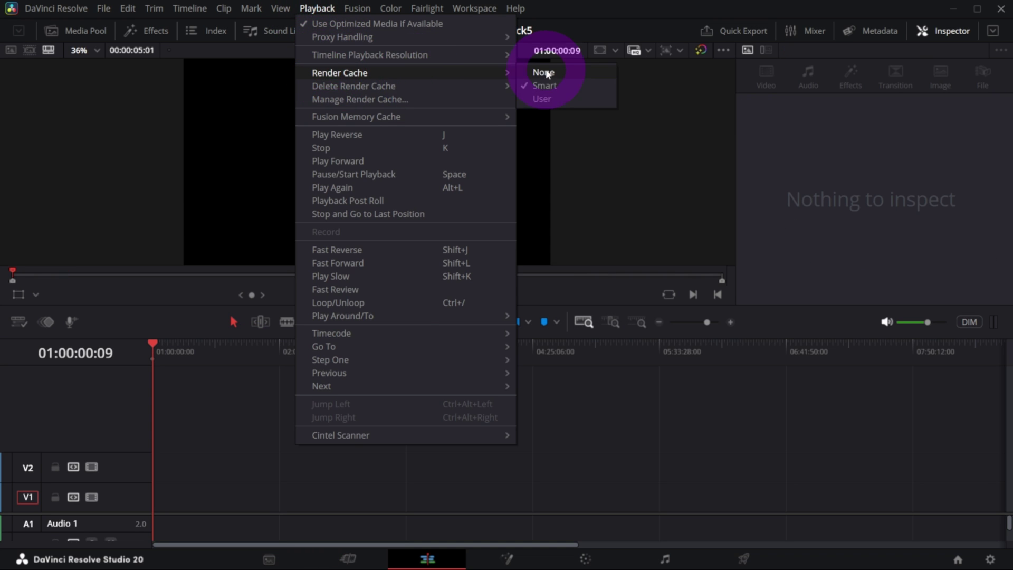
left_click(565, 86)
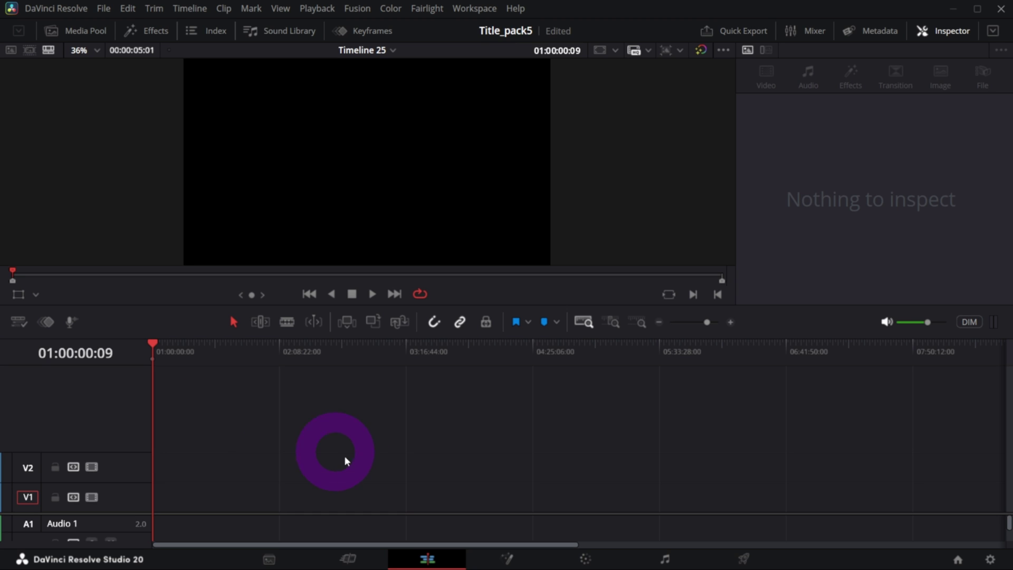
Add a Text+ title to video track V1 at the start of the timeline.
left_click(146, 49)
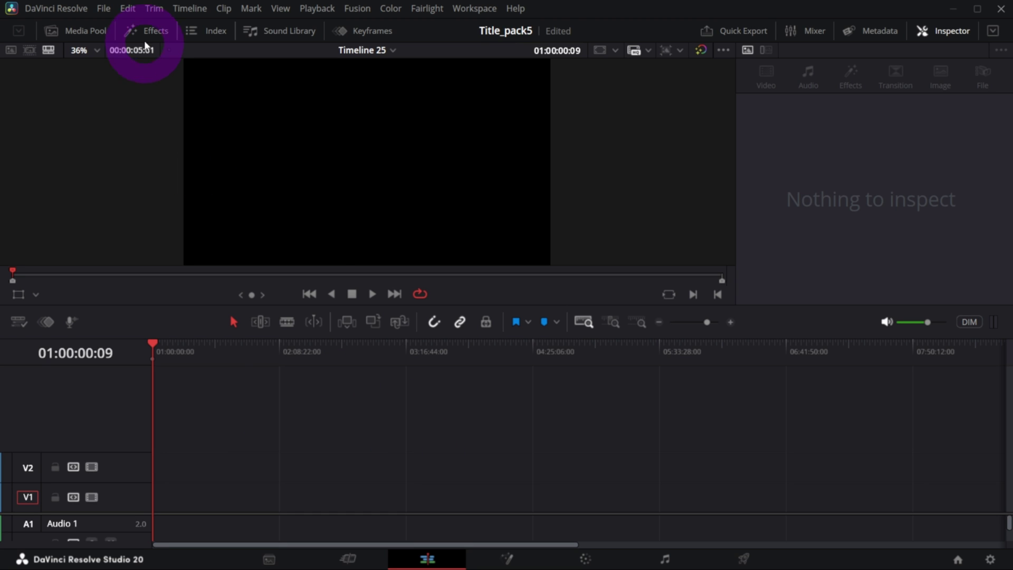
left_click(145, 32)
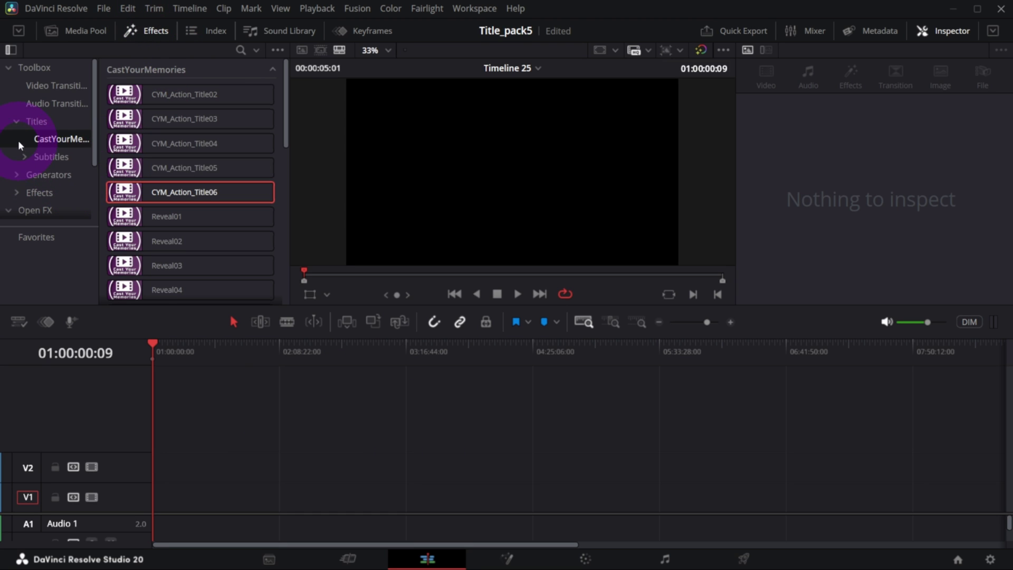
left_click(41, 123)
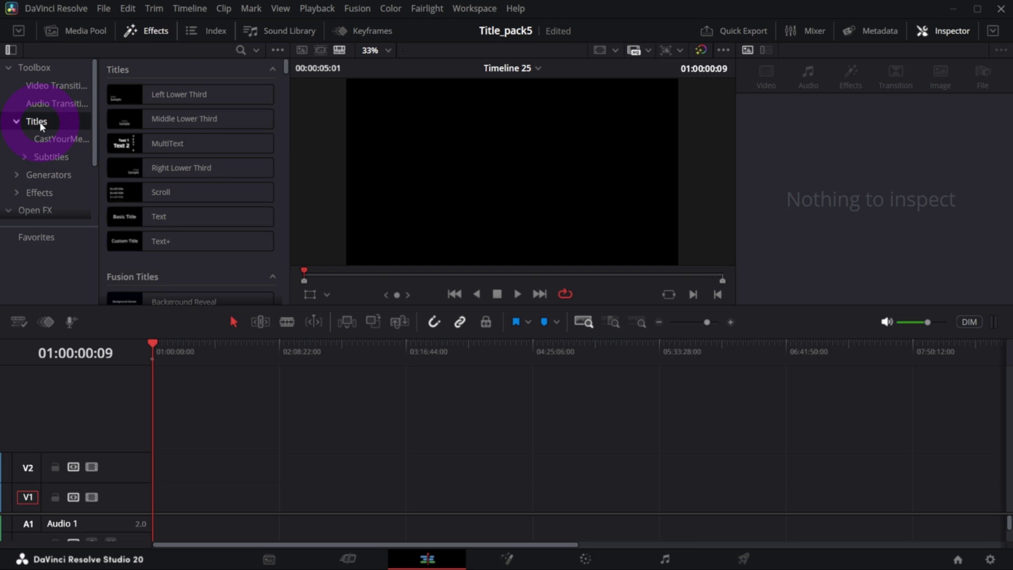
left_click(130, 243)
left_click_drag(130, 242, 212, 491)
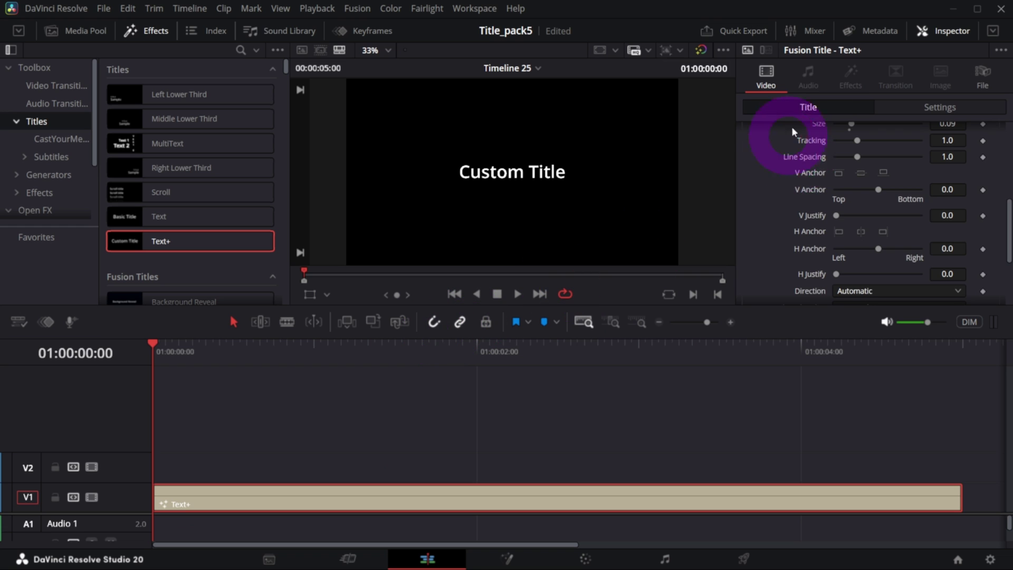
Set the title text to "TITLE ANIMATION" in Open Sans Extrabold with Size 0.1568 and Tracking 1.059.
scroll(792, 131, "up", 5)
type("T")
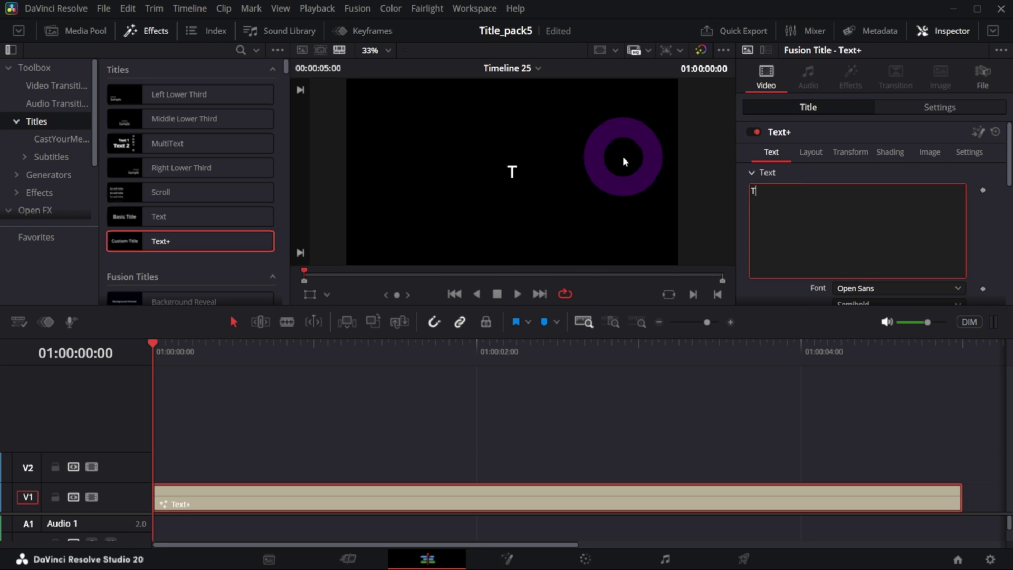
type("ITLE ANIMATION")
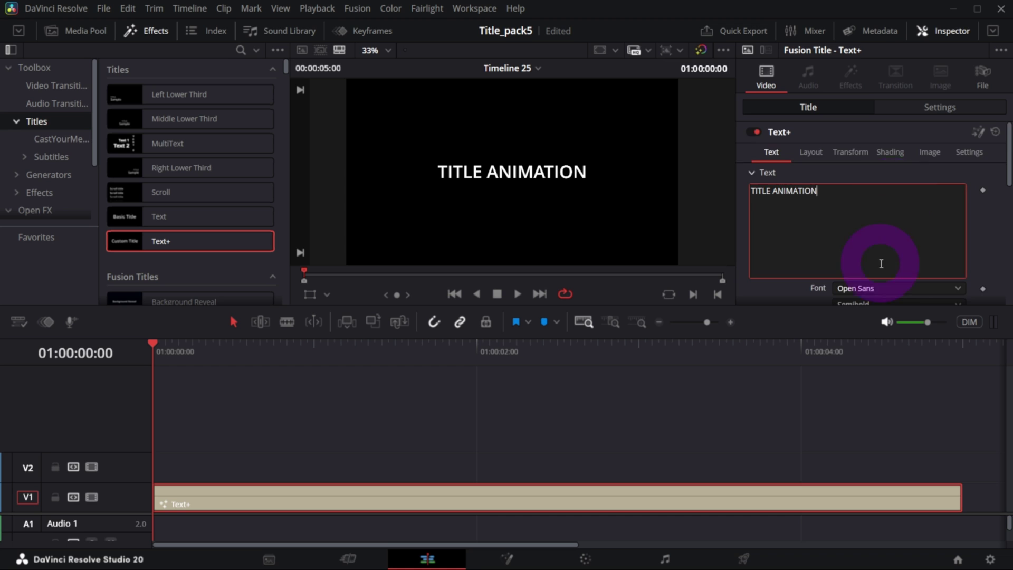
scroll(881, 263, "down", 3)
left_click(850, 226)
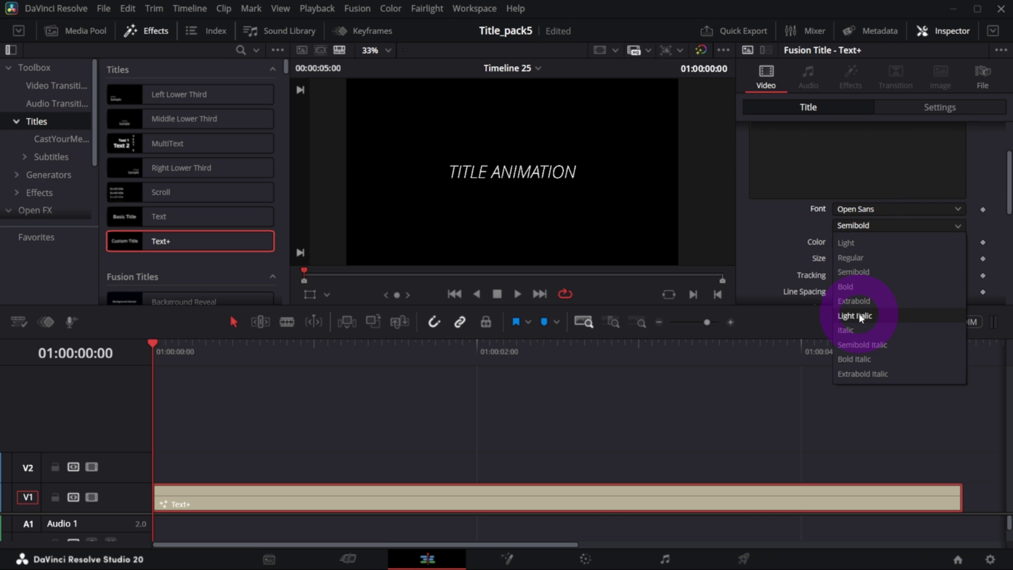
left_click(850, 303)
mouse_move(945, 258)
left_mouse_down()
mouse_move(966, 259)
mouse_move(502, 294)
mouse_move(966, 275)
mouse_move(649, 332)
mouse_move(947, 259)
mouse_move(875, 270)
mouse_move(934, 274)
left_mouse_up()
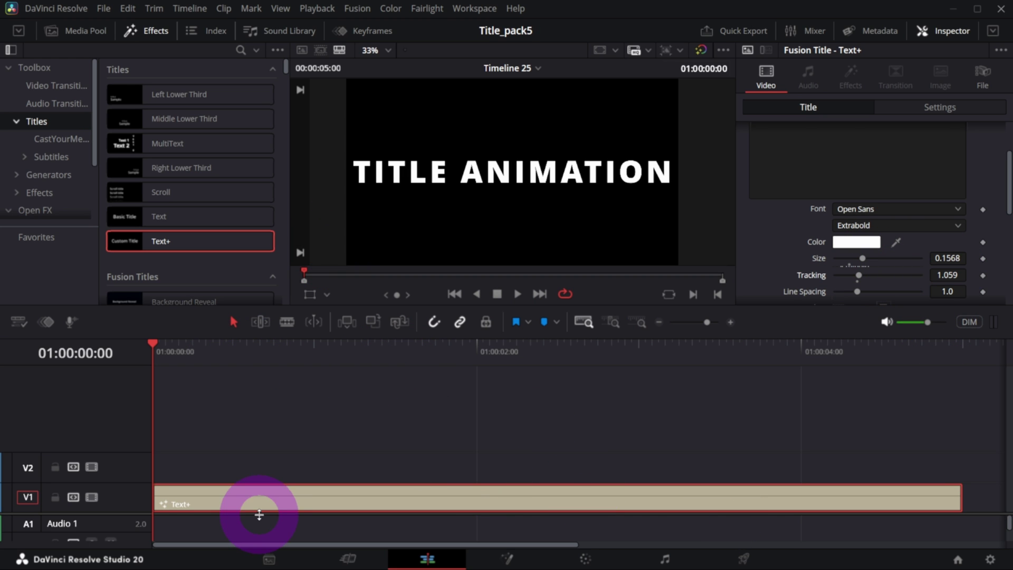
Open the title's composition on the Fusion page and space the Template and MediaOut1 nodes farther apart.
left_click(506, 558)
left_click(150, 31)
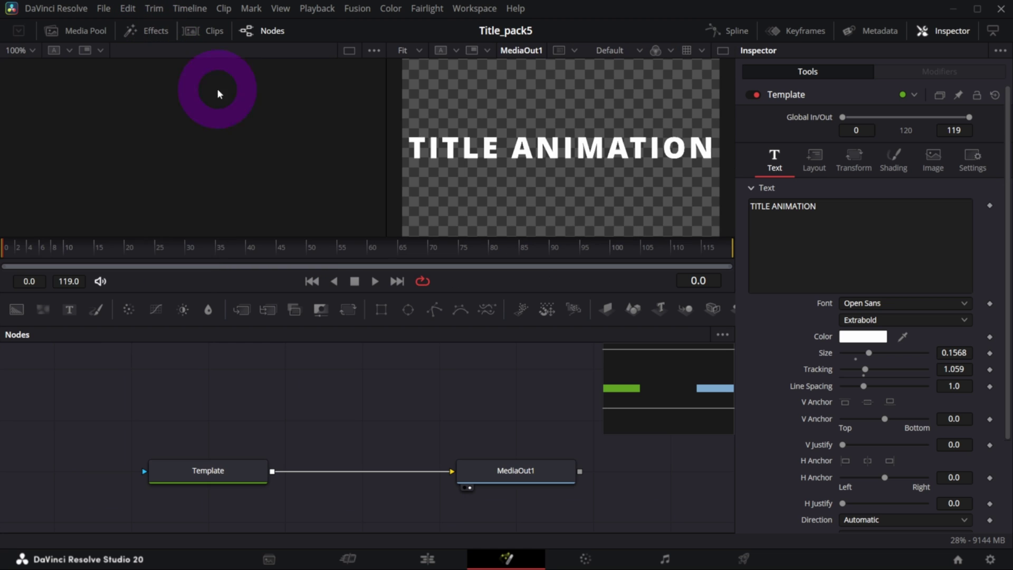
left_click_drag(222, 476, 227, 472)
left_click_drag(494, 470, 549, 464)
scroll(340, 394, "down", 2)
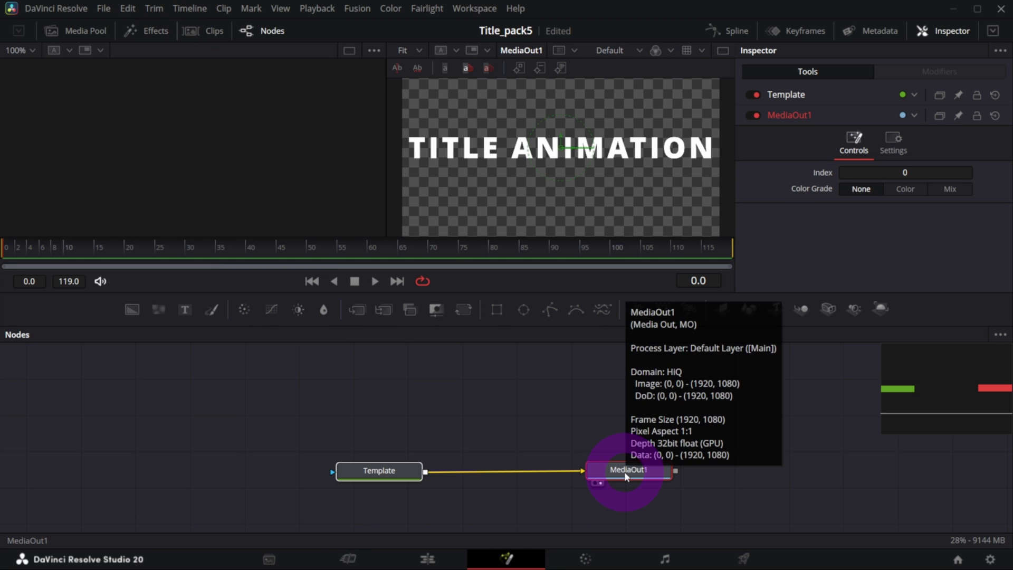
Add an unconnected Background node below the Template node and make it transparent with Alpha 0.0.
left_click(191, 372)
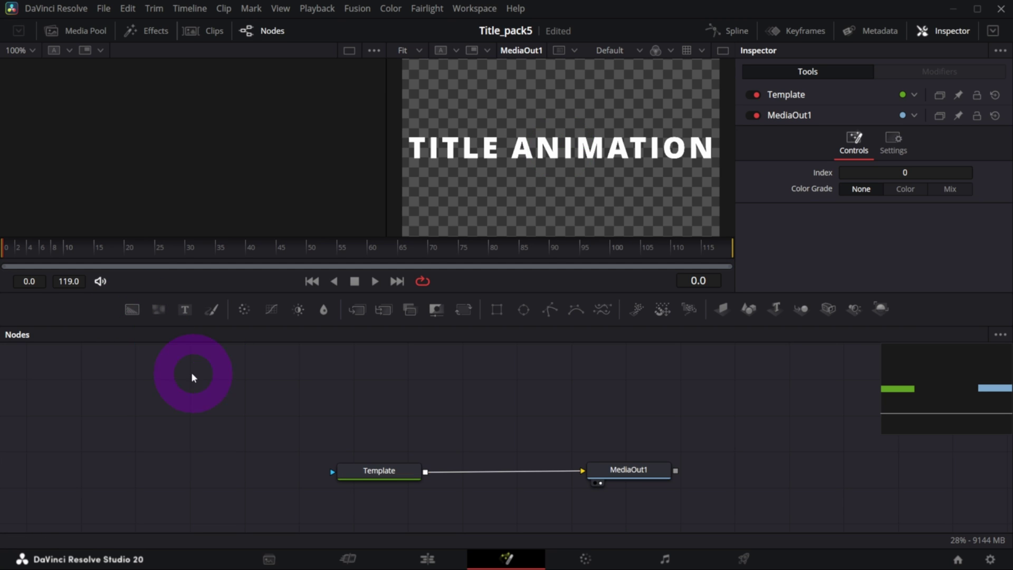
left_click_drag(132, 310, 262, 491)
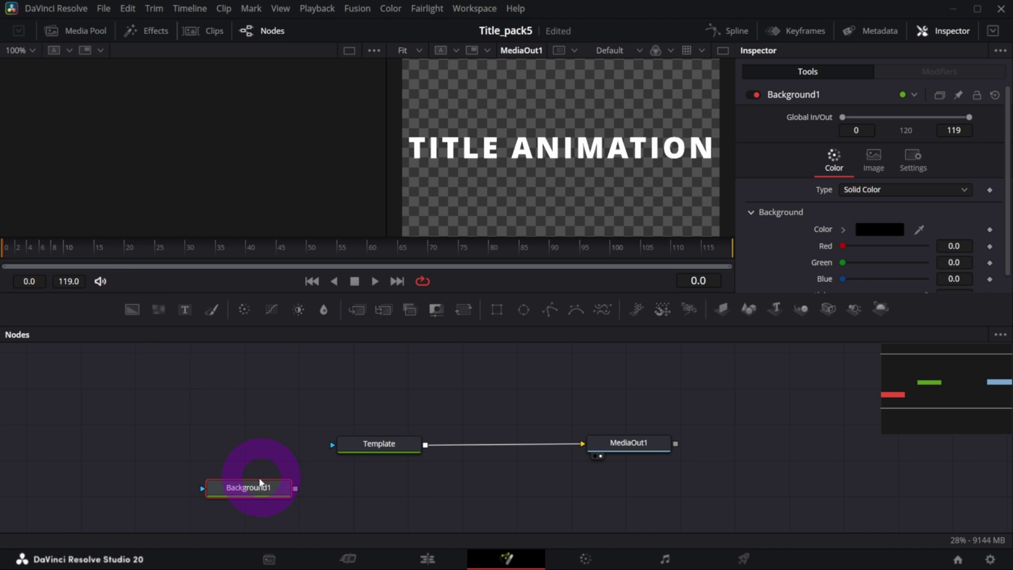
left_click_drag(259, 482, 259, 480)
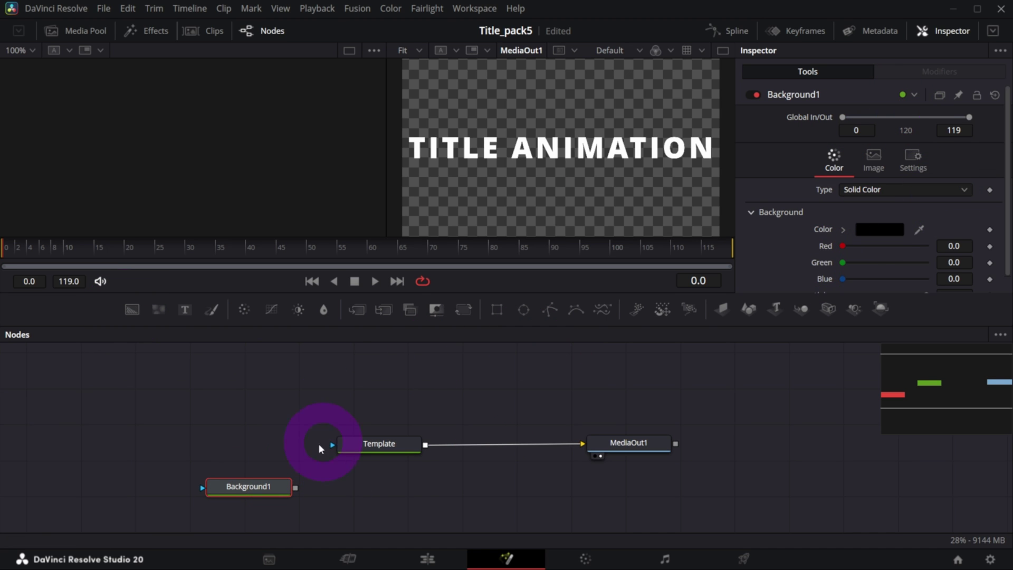
scroll(822, 260, "down", 1)
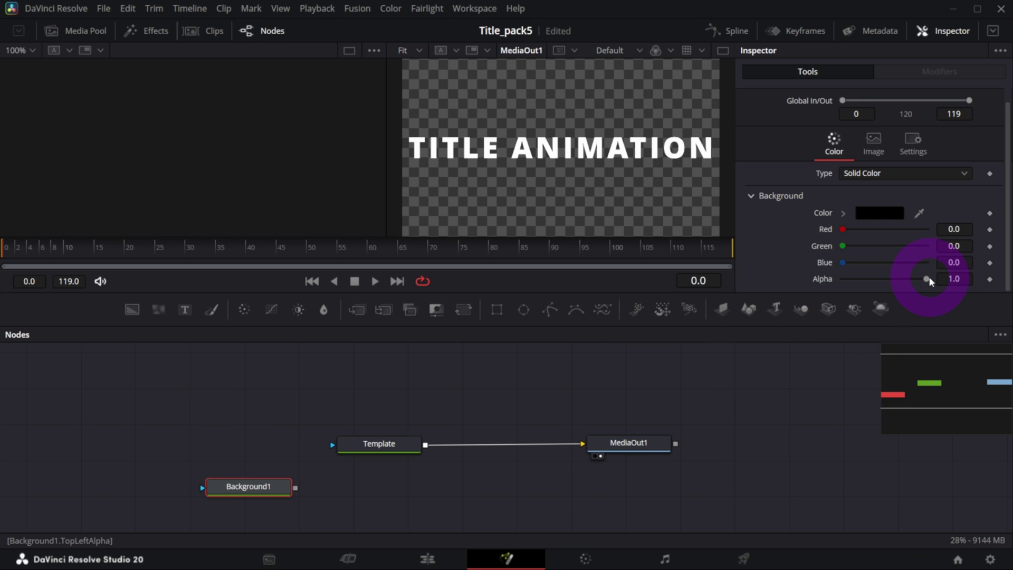
left_click_drag(928, 280, 831, 278)
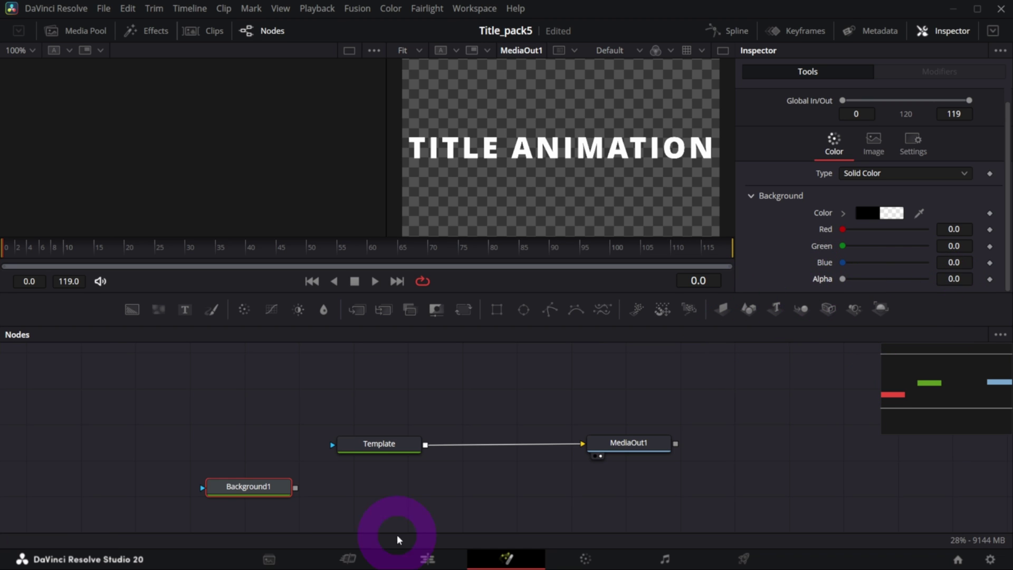
Display the Background1 node in the second viewer.
mouse_move(237, 495)
left_mouse_down()
mouse_move(222, 491)
mouse_move(230, 488)
left_mouse_up()
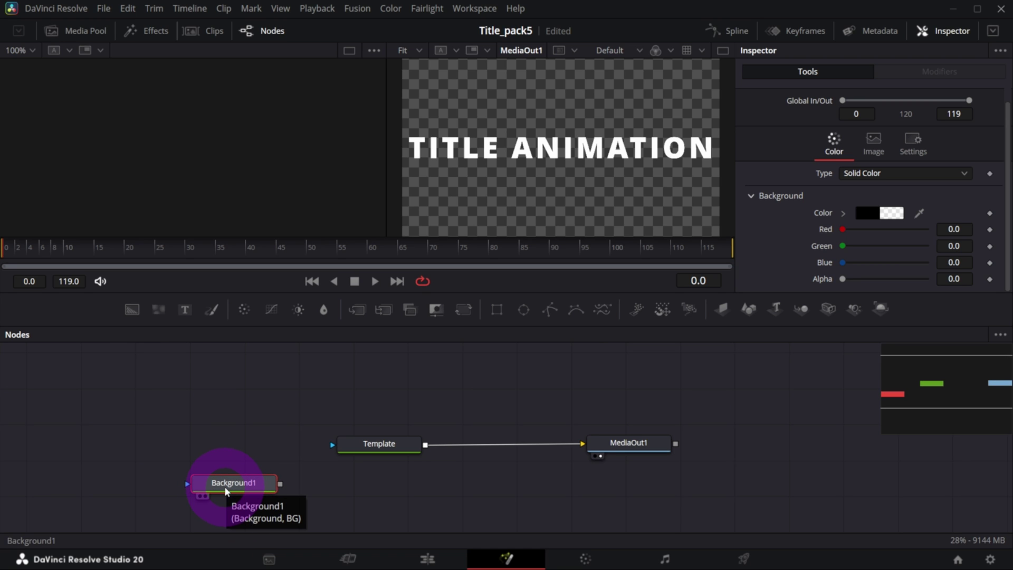
left_click(472, 262)
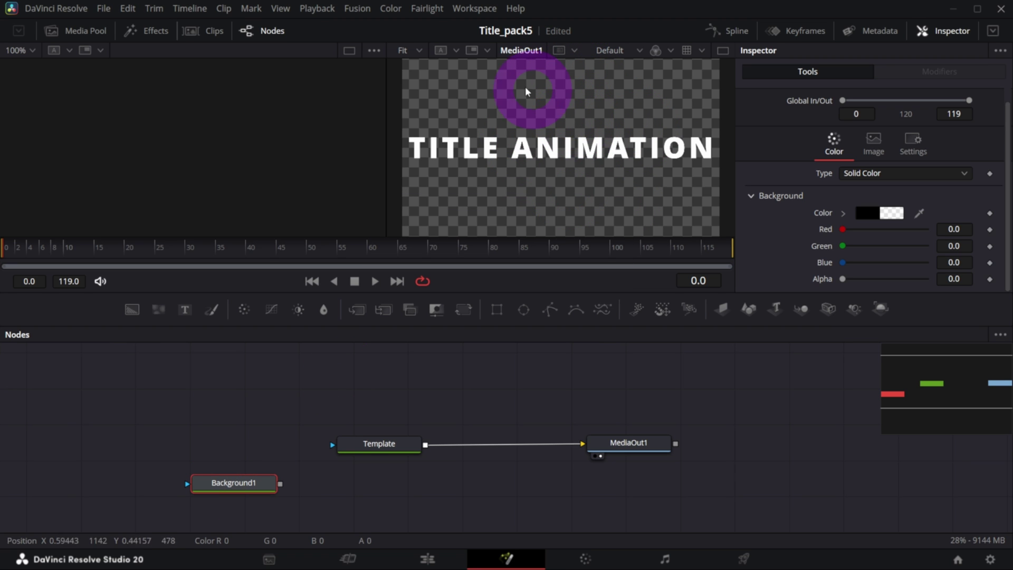
key("2")
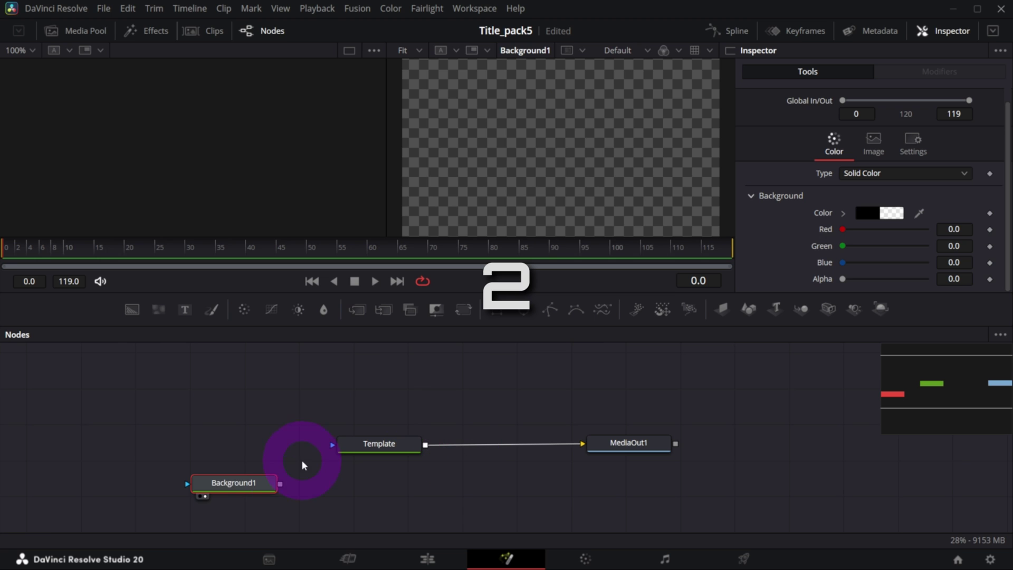
Move the Template node above Background1, disconnect it from MediaOut1, and merge it over Background1 as the foreground.
mouse_move(256, 485)
left_mouse_down()
mouse_move(262, 490)
mouse_move(237, 491)
left_mouse_up()
left_click_drag(363, 438, 333, 364)
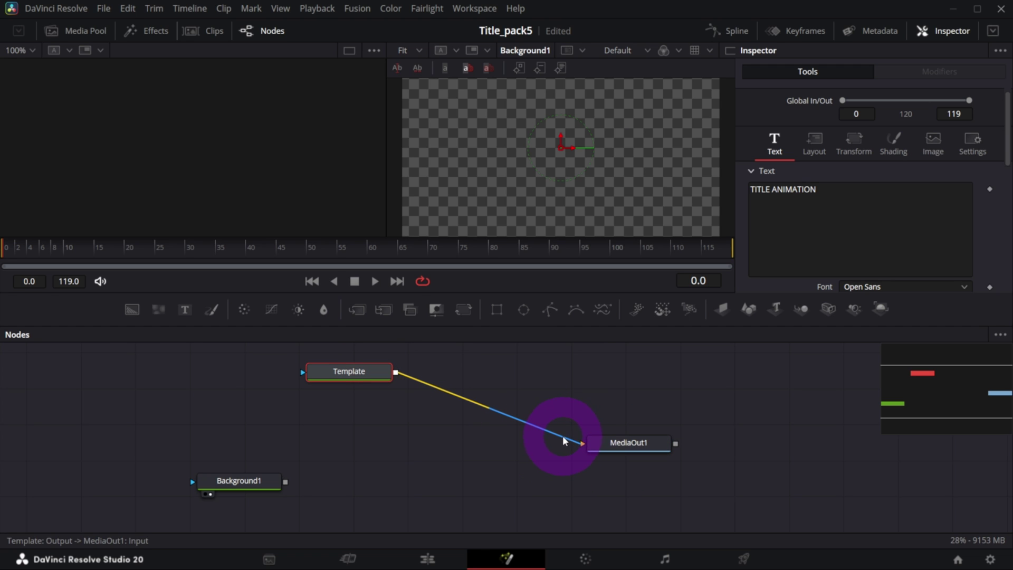
left_click_drag(564, 437, 388, 452)
left_click_drag(342, 493, 287, 484)
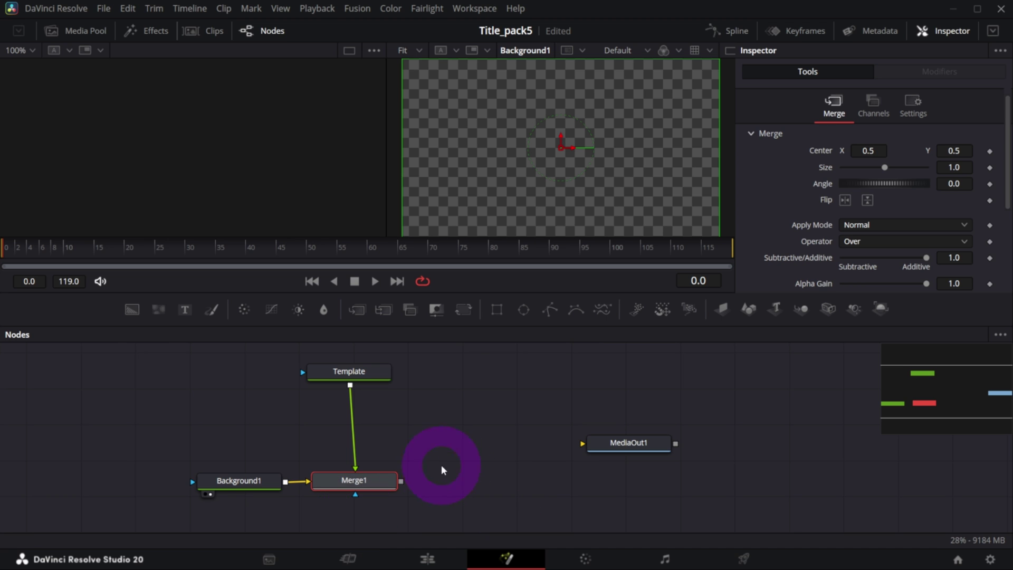
Connect the Merge1 output to MediaOut1 and show MediaOut1 in the second viewer.
left_click_drag(402, 481, 702, 478)
left_click(338, 374)
left_click(694, 479)
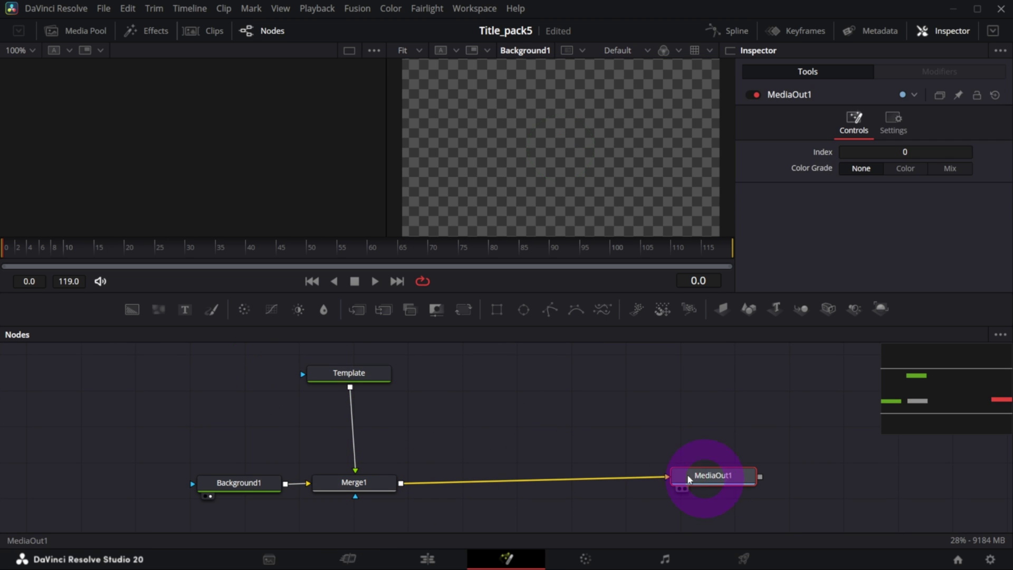
key("2")
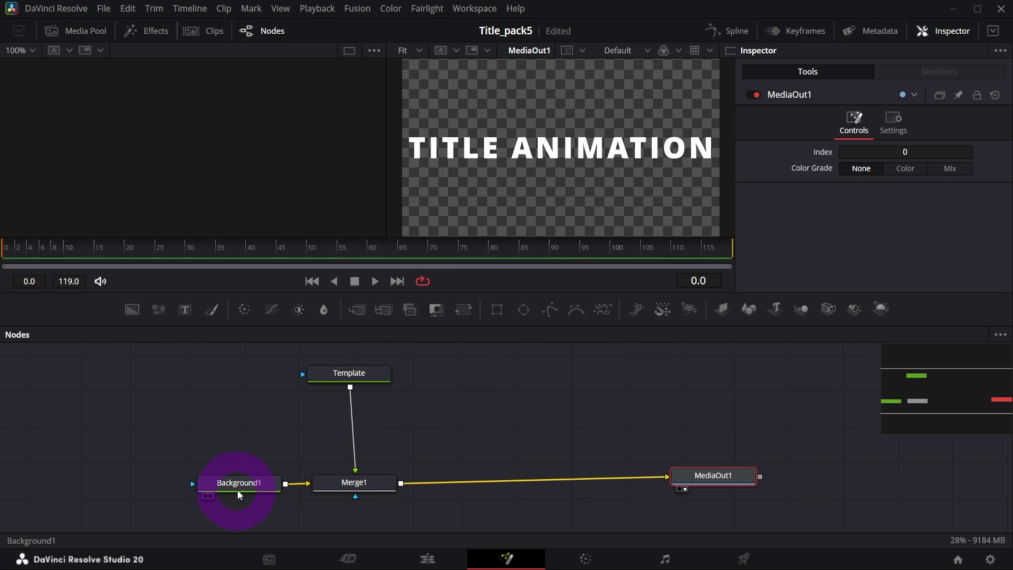
Space Background1 and MediaOut1 farther from Merge1 and align the Template node above the merge.
left_click_drag(240, 490, 165, 493)
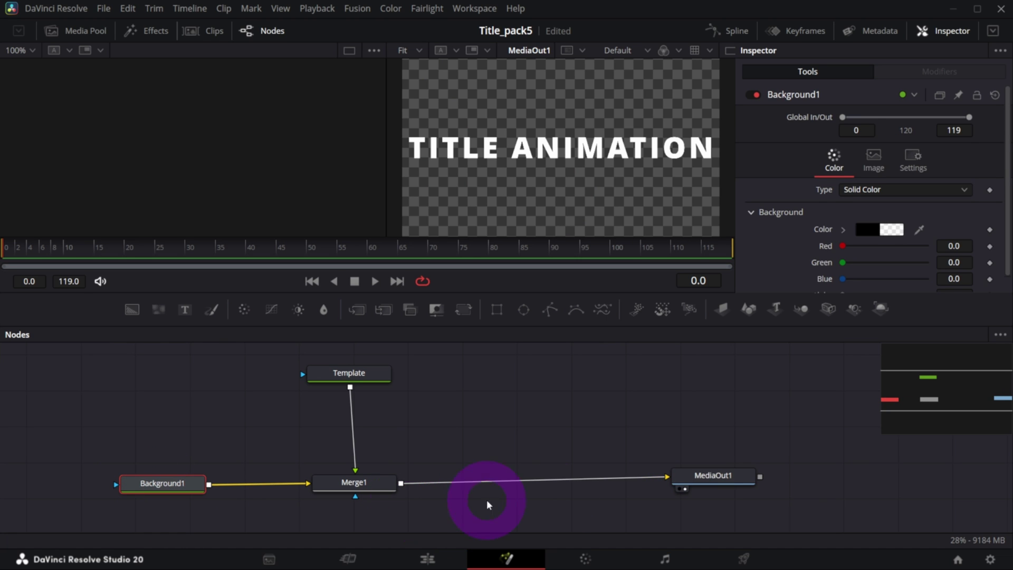
left_click_drag(698, 486, 707, 486)
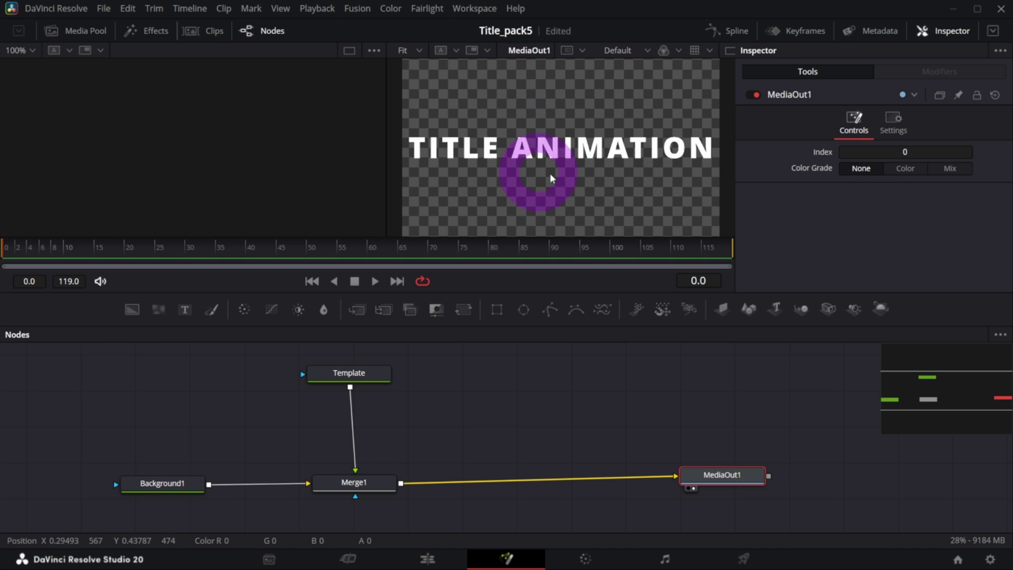
left_click(431, 452)
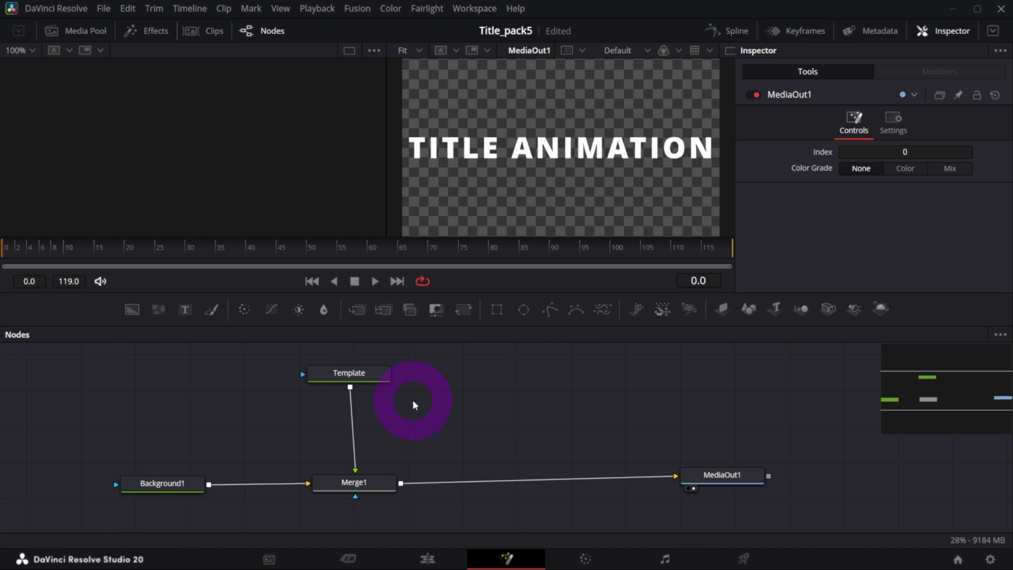
left_click_drag(379, 384, 383, 395)
Add an unconnected Rectangle mask node and place it above the Template node.
left_click_drag(916, 397, 957, 381)
left_click(462, 383)
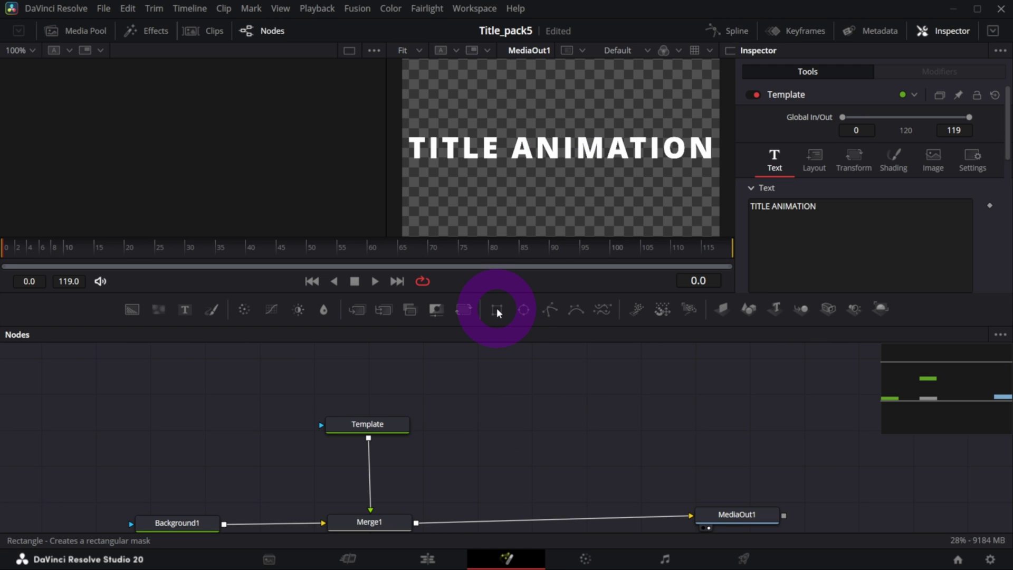
left_click(496, 309)
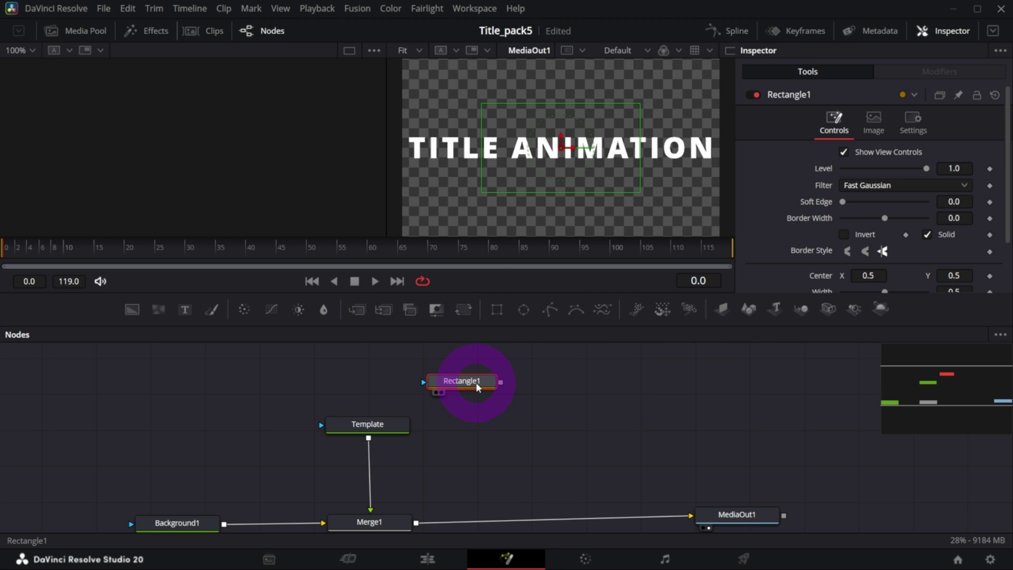
left_click_drag(476, 382, 429, 385)
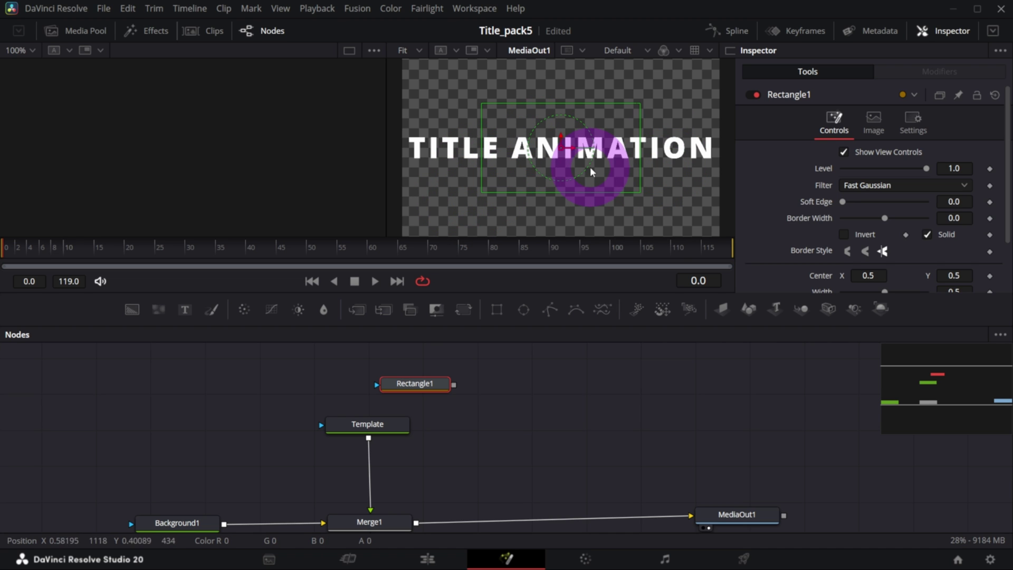
Shape the Rectangle1 mask into a full-width strip with Width 1.0, Height 0.055 and Center Y 0.461.
scroll(987, 253, "down", 3)
left_click_drag(954, 246, 675, 239)
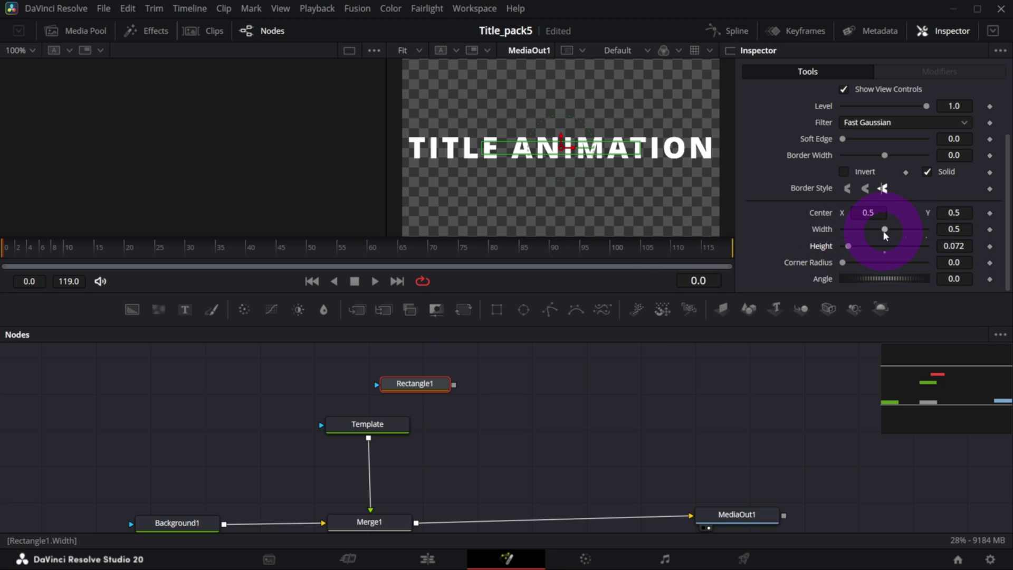
left_click_drag(884, 230, 970, 244)
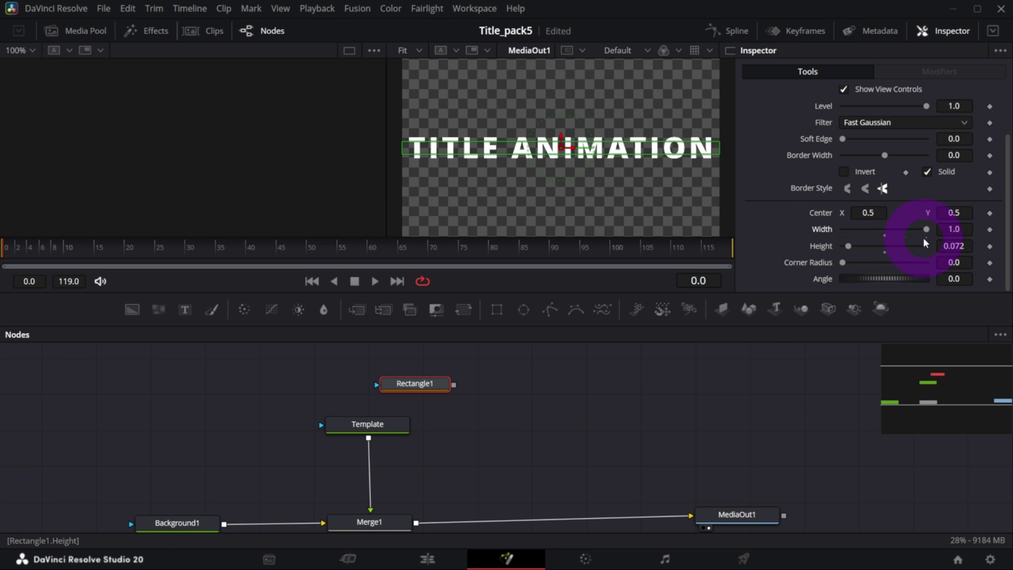
left_click(954, 246)
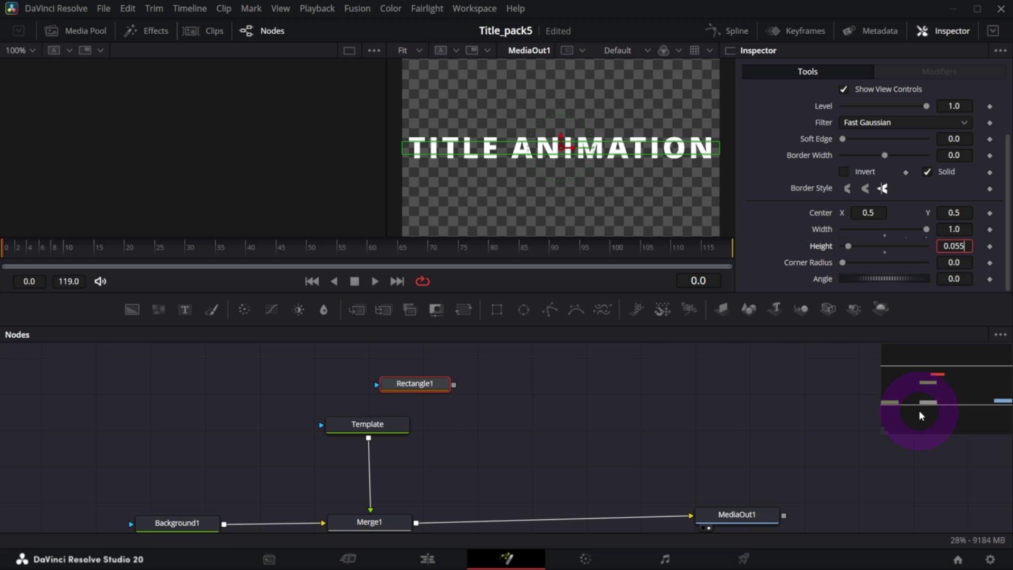
key("Tab")
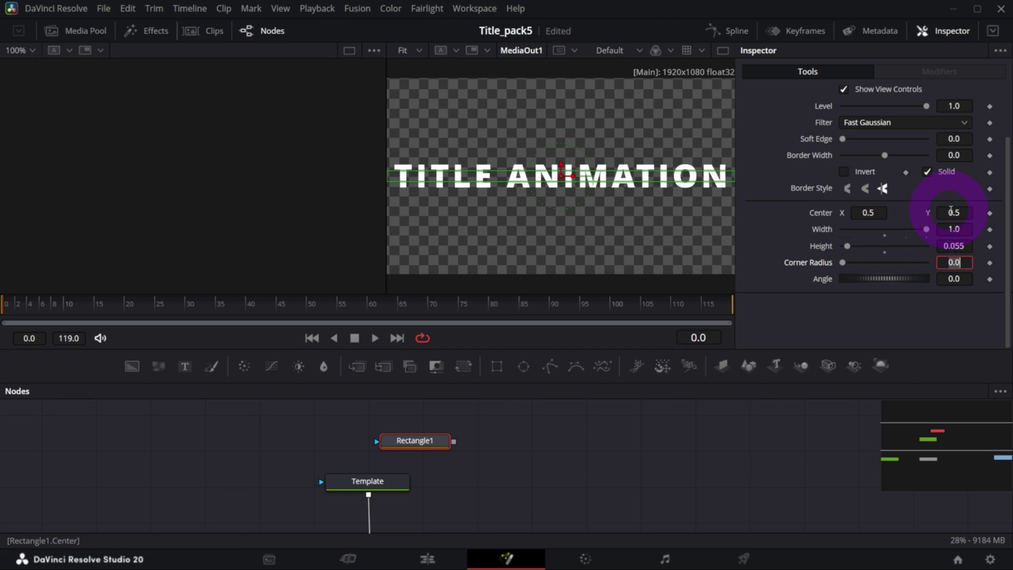
left_click_drag(951, 211, 927, 237)
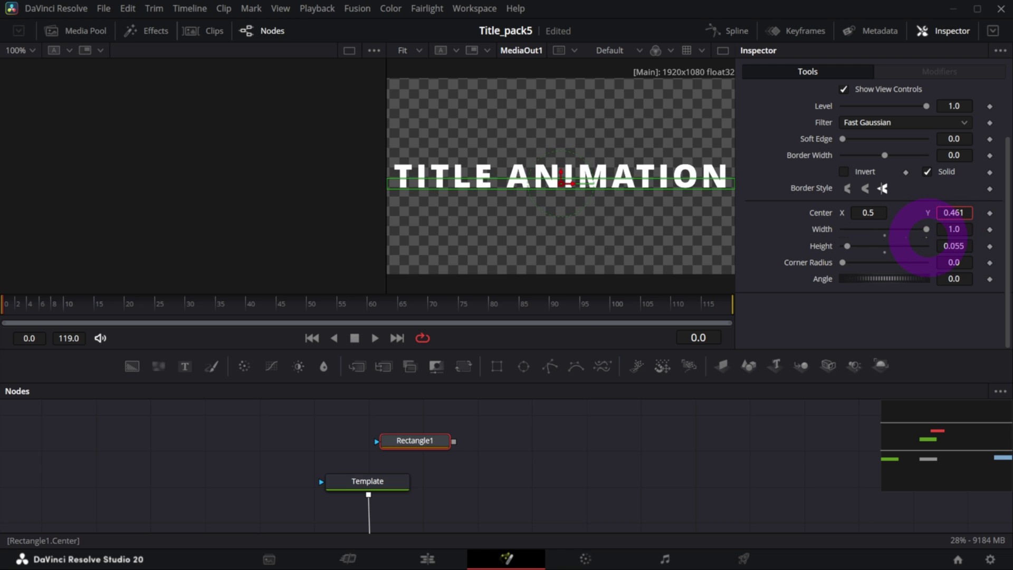
Connect the Rectangle1 mask to the Template node's effect mask input and align it directly above Template.
left_click_drag(415, 440, 373, 421)
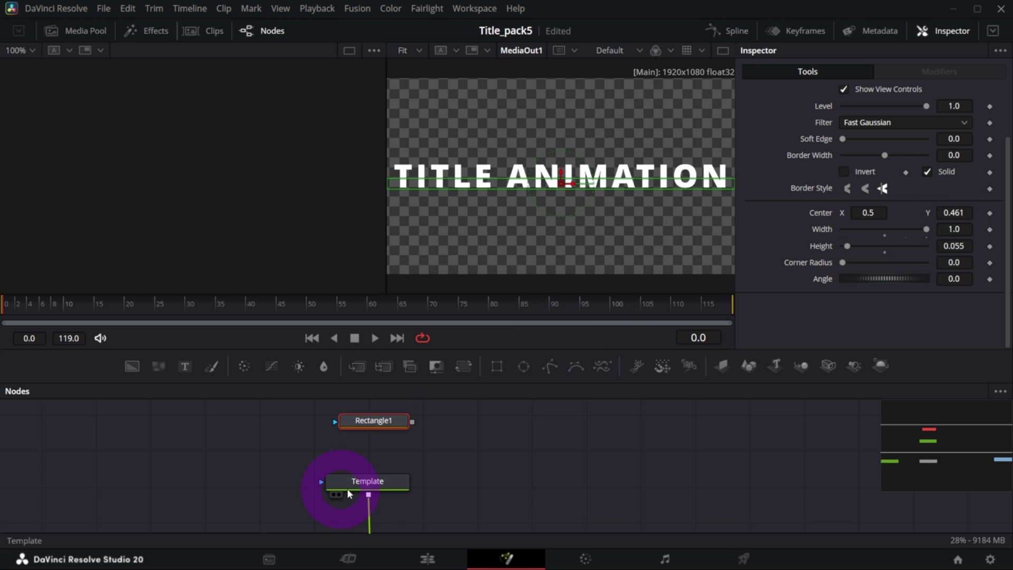
left_click(379, 482)
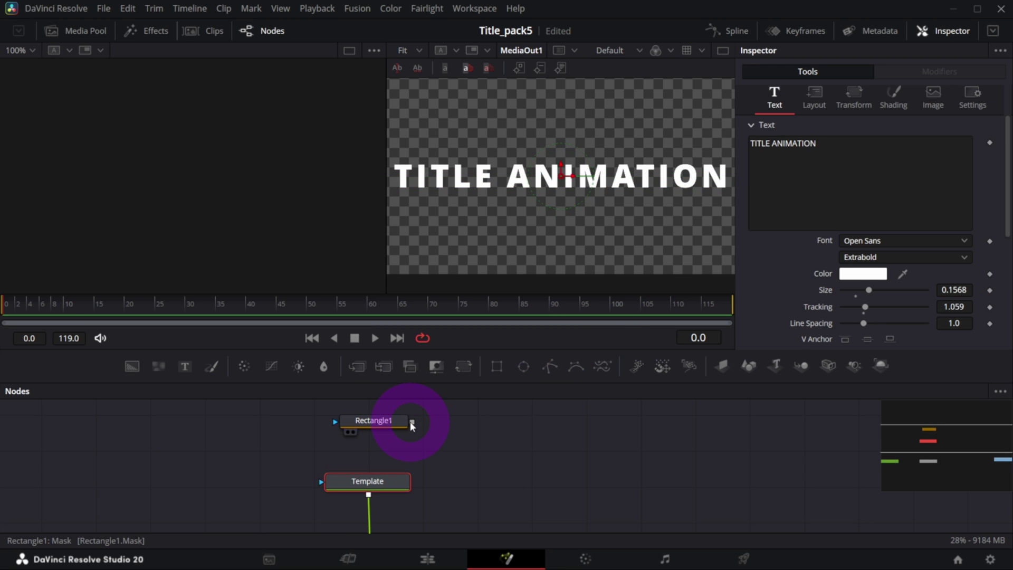
left_click_drag(413, 424, 368, 488)
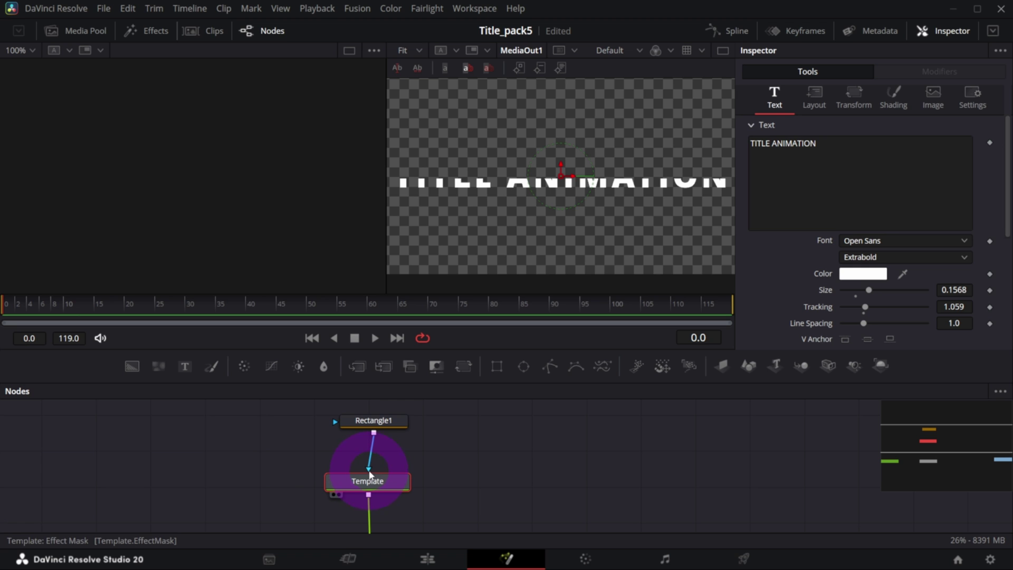
left_click(368, 421)
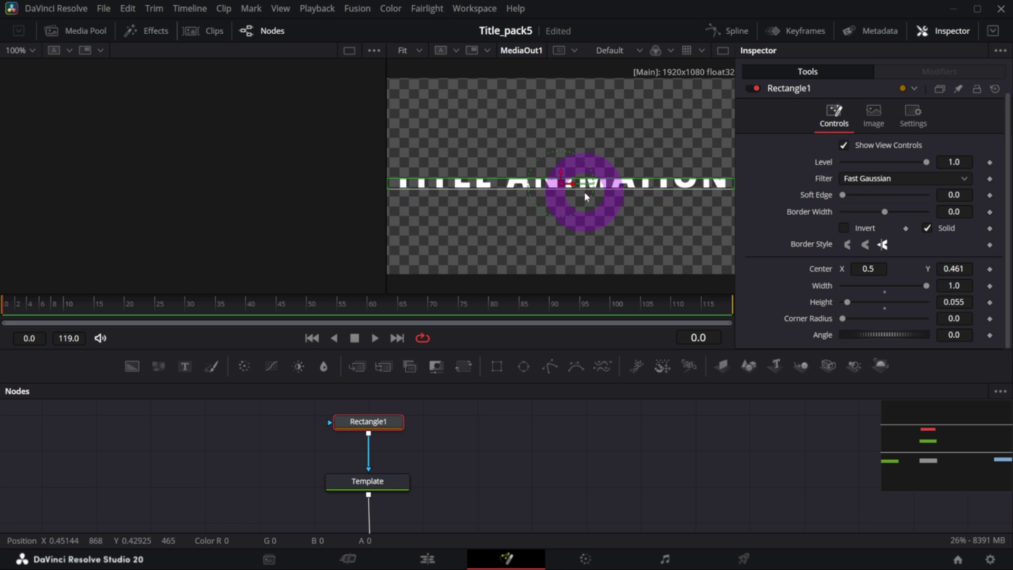
Insert a DVE node between Template and Merge1, align it under Template, and fit the whole frame in the viewer.
scroll(534, 208, "up", 5)
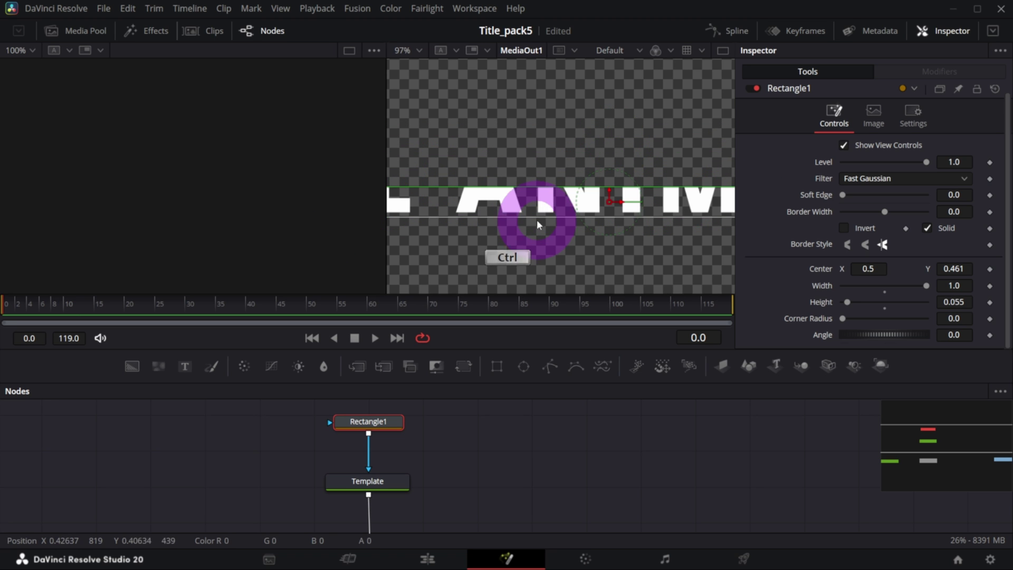
scroll(528, 223, "up", 3)
scroll(326, 446, "down", 2)
left_click(325, 446)
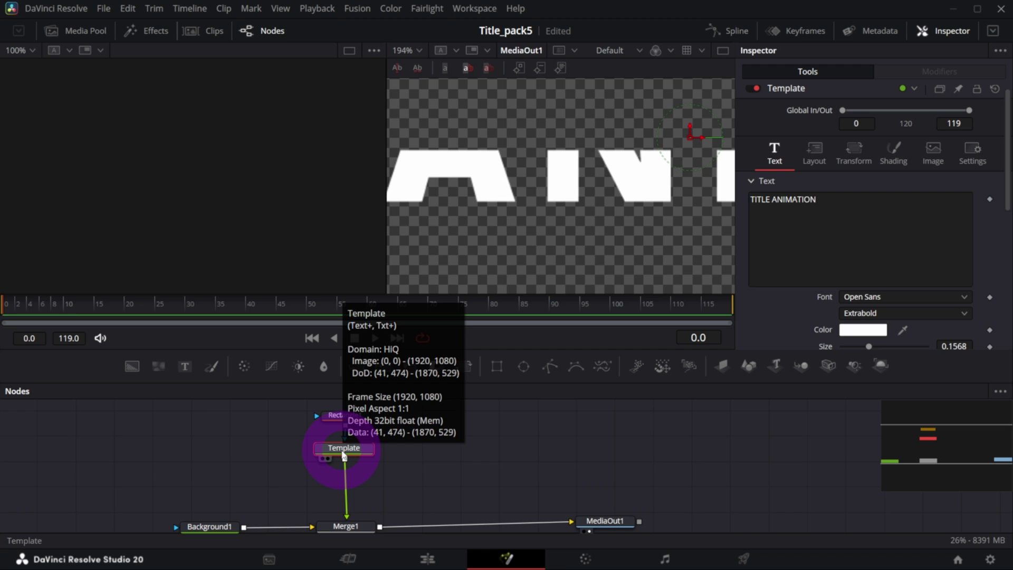
key("shift+space")
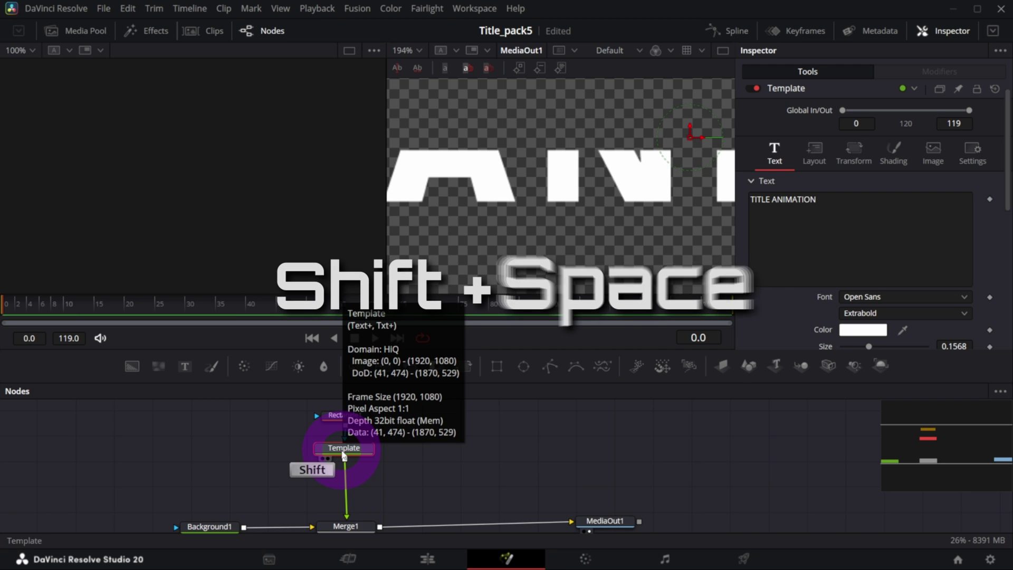
left_click(615, 449)
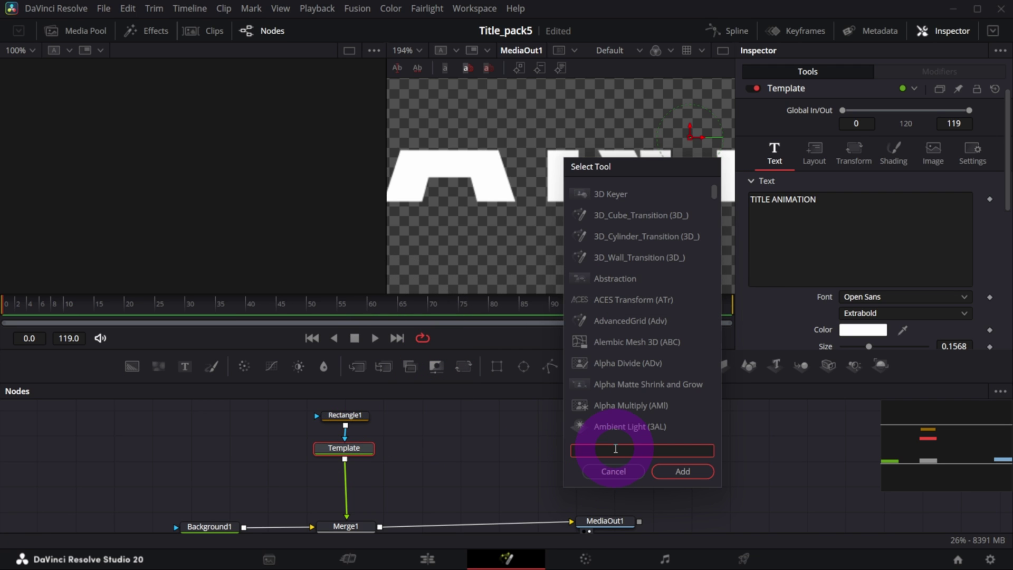
type("DVE")
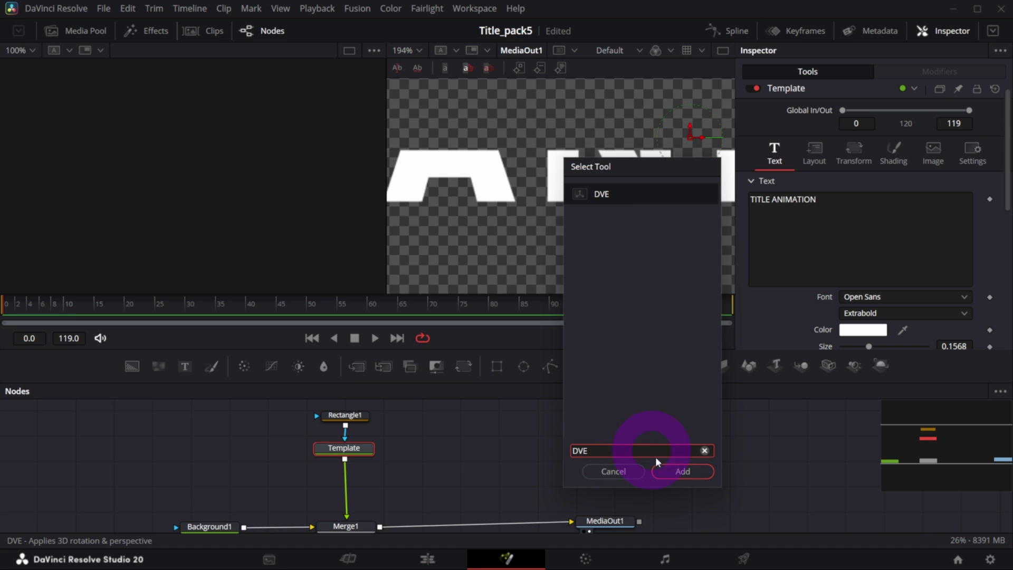
left_click(687, 474)
left_click_drag(344, 479, 347, 488)
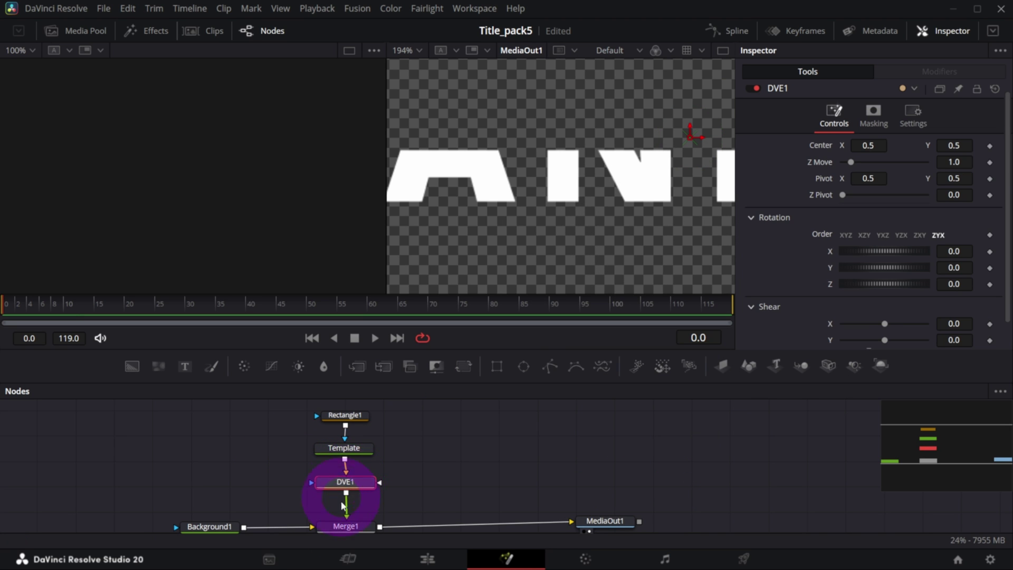
left_click(419, 50)
left_click(412, 67)
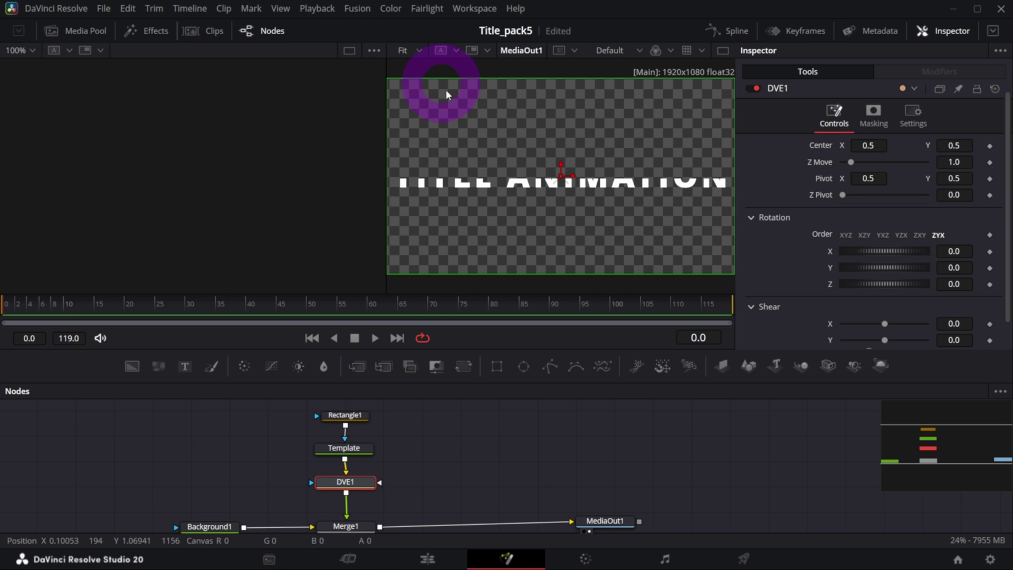
left_click_drag(362, 487, 360, 486)
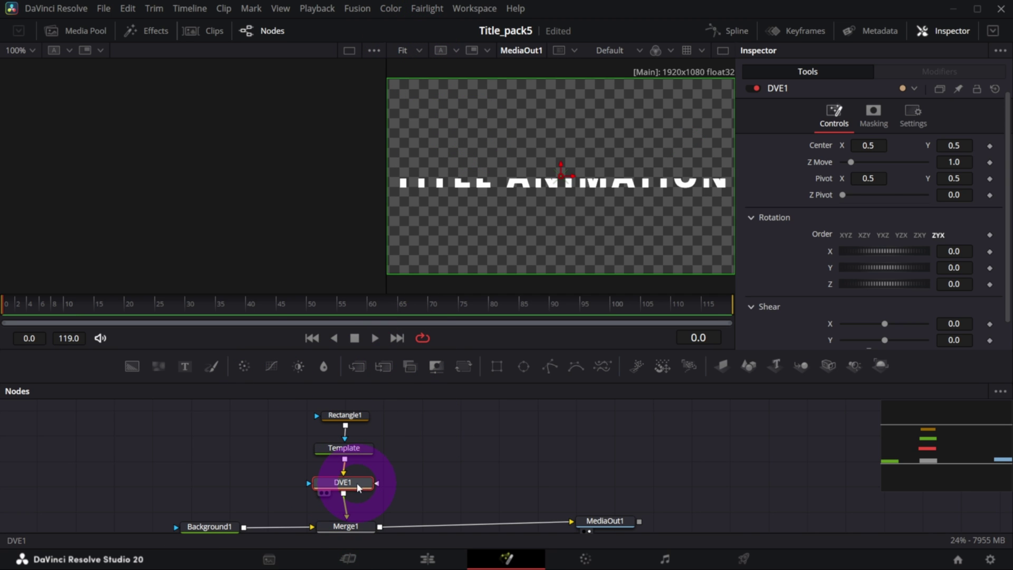
Try a Z Move of 0.51 on DVE1 and restore it to 1.0.
left_click(869, 179)
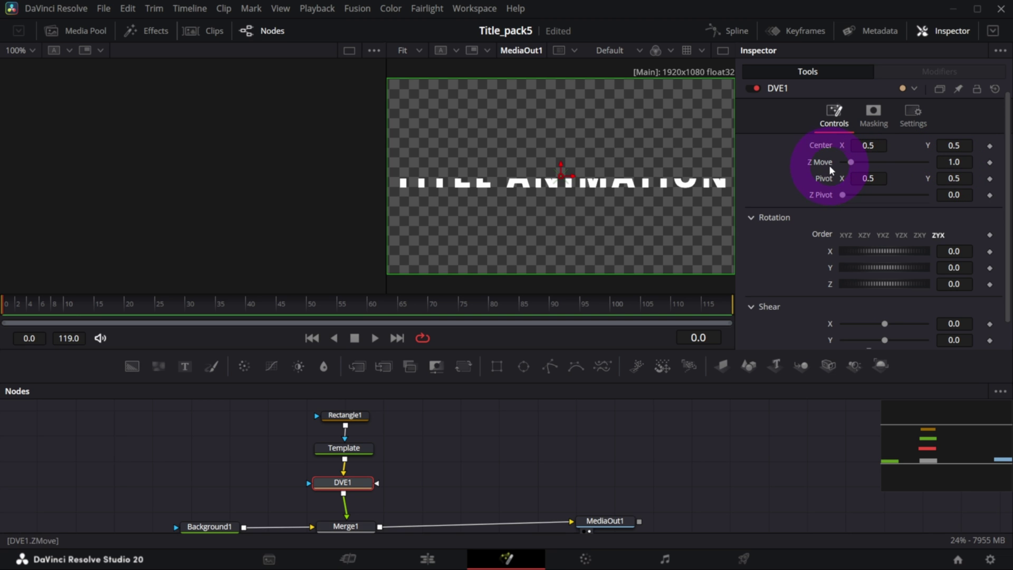
left_click_drag(951, 163, 912, 169)
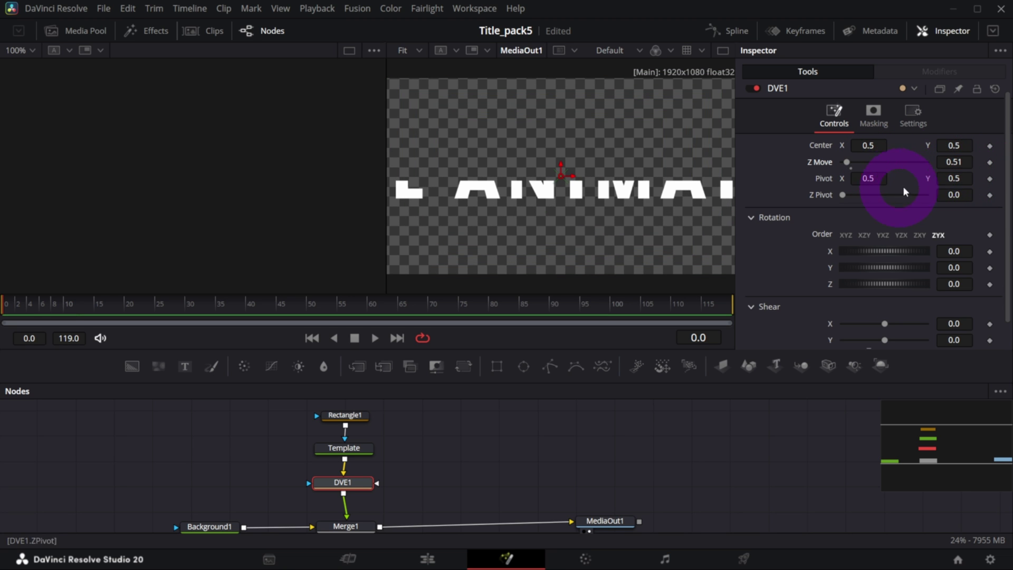
left_click_drag(944, 161, 933, 162)
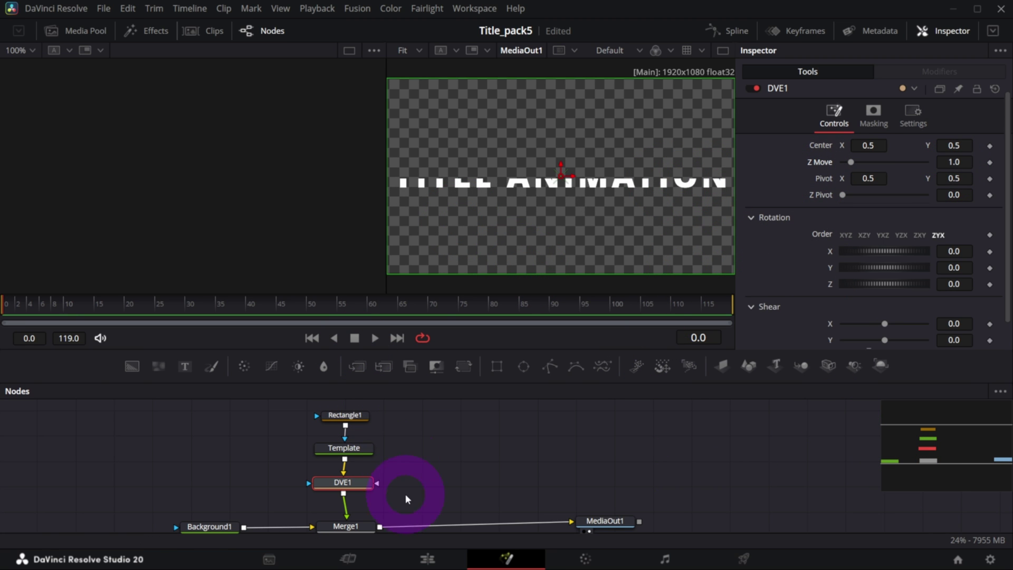
Save the project and paste a copy of the Rectangle1 mask node beside the original.
key("ctrl+s")
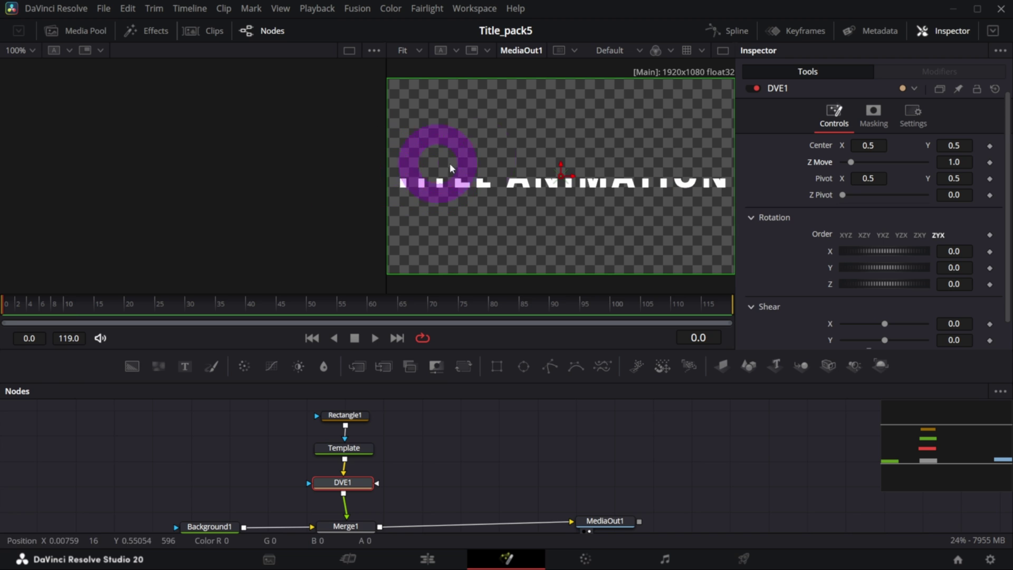
left_click_drag(949, 449, 958, 435)
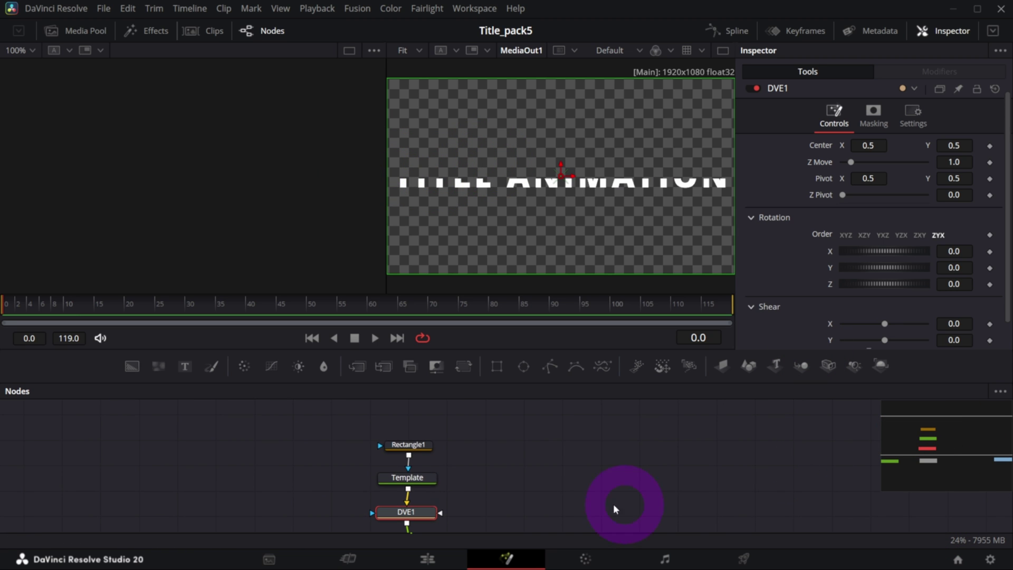
left_click(432, 446)
left_click_drag(397, 444, 392, 442)
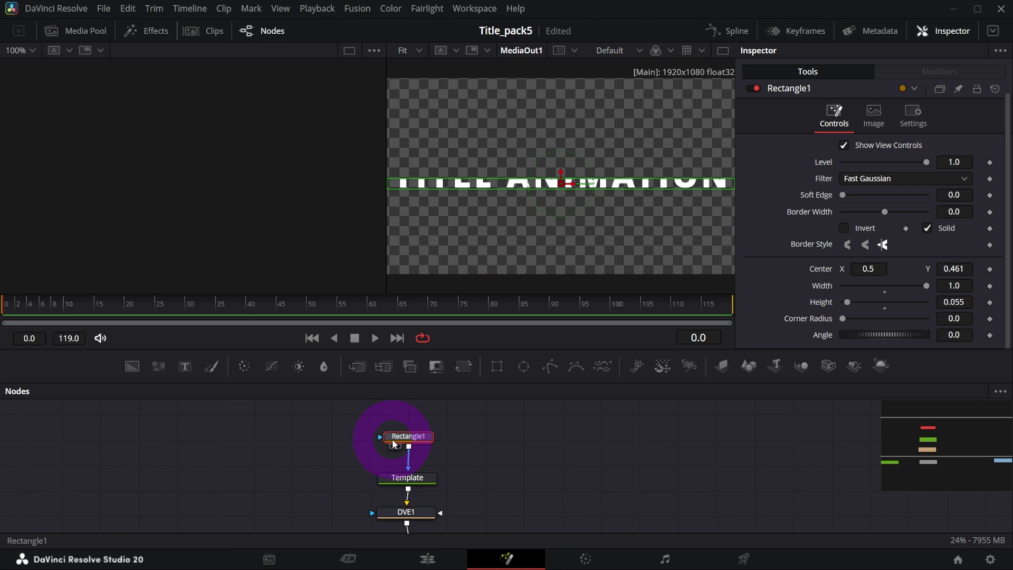
key("ctrl+v")
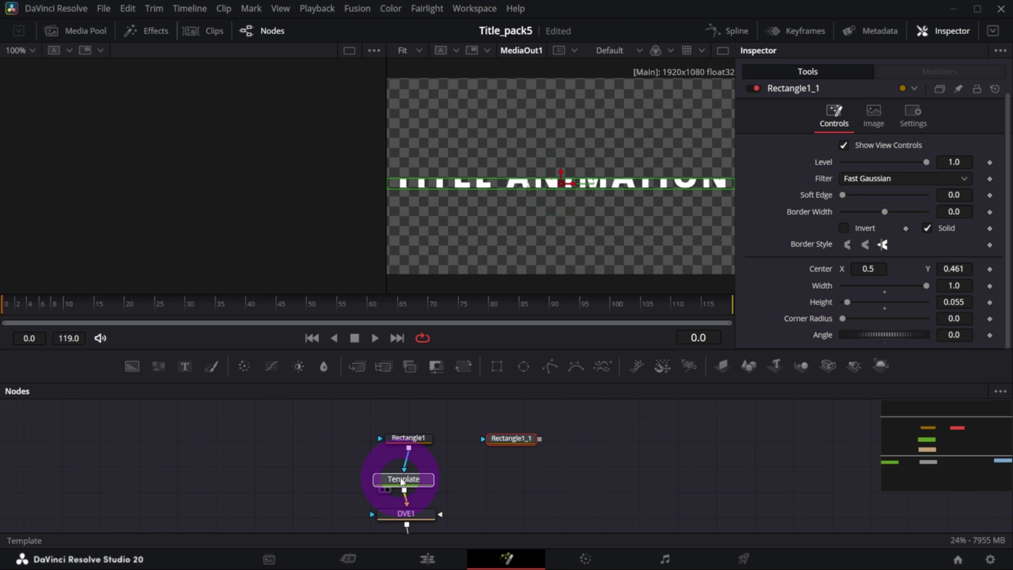
Copy the Template title node and paste it as an instance beneath the Rectangle1_1 mask.
left_click_drag(400, 483, 406, 478)
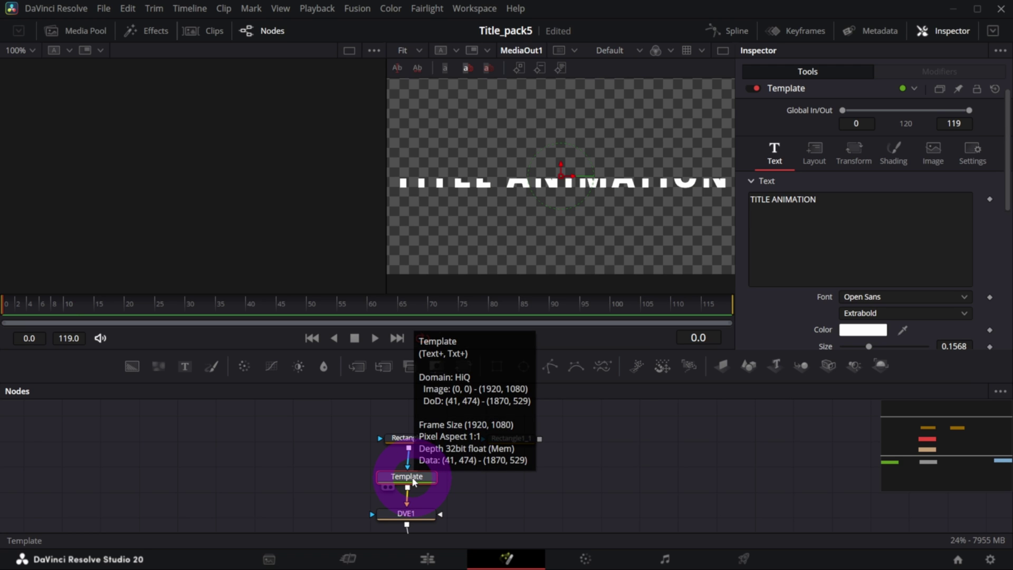
key("ctrl+c")
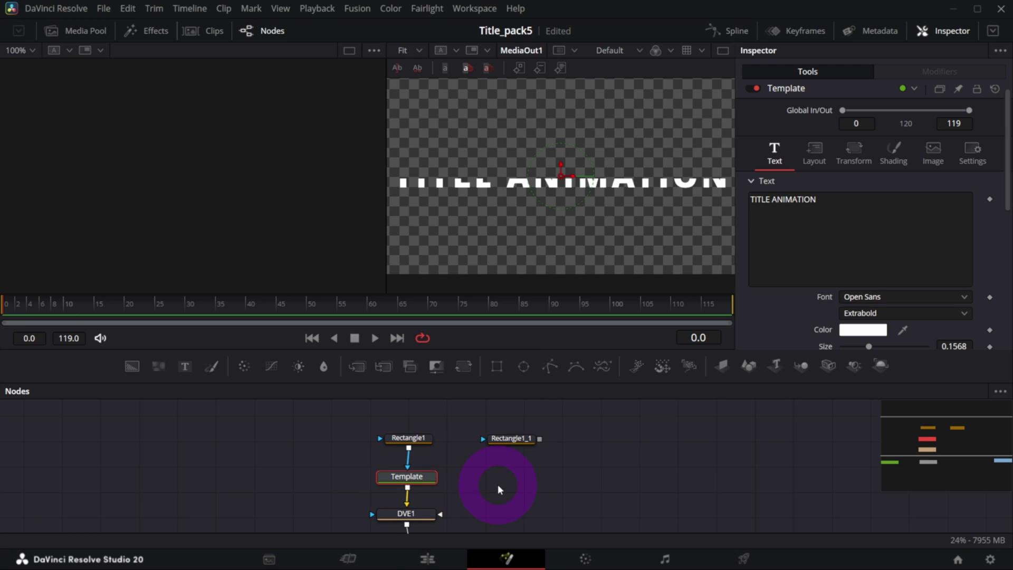
left_click(512, 481)
key("ctrl+shift+v")
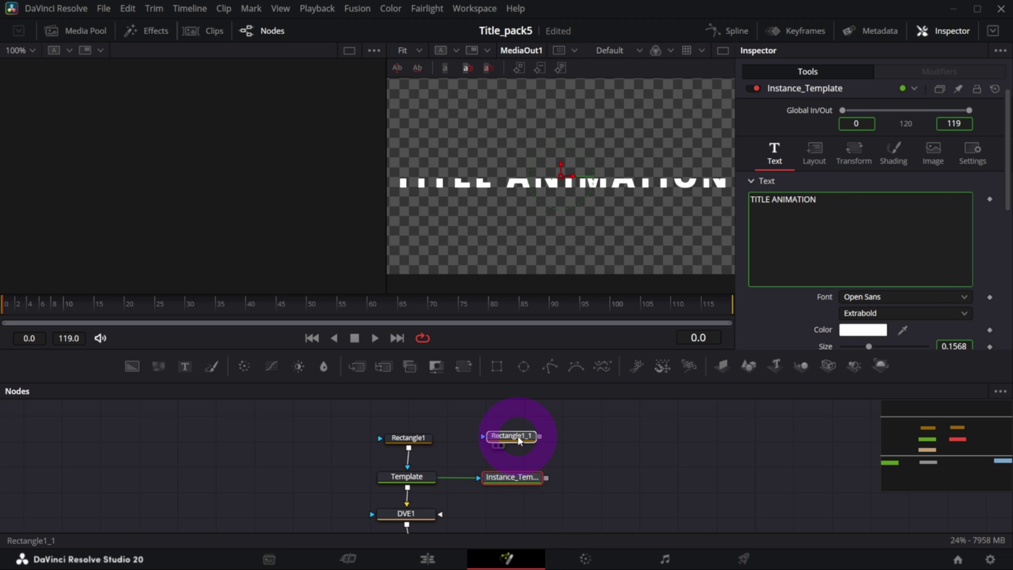
Mask Instance_Template with Rectangle1_1 and merge it over the Merge1 output through a new Merge node.
left_click(538, 437)
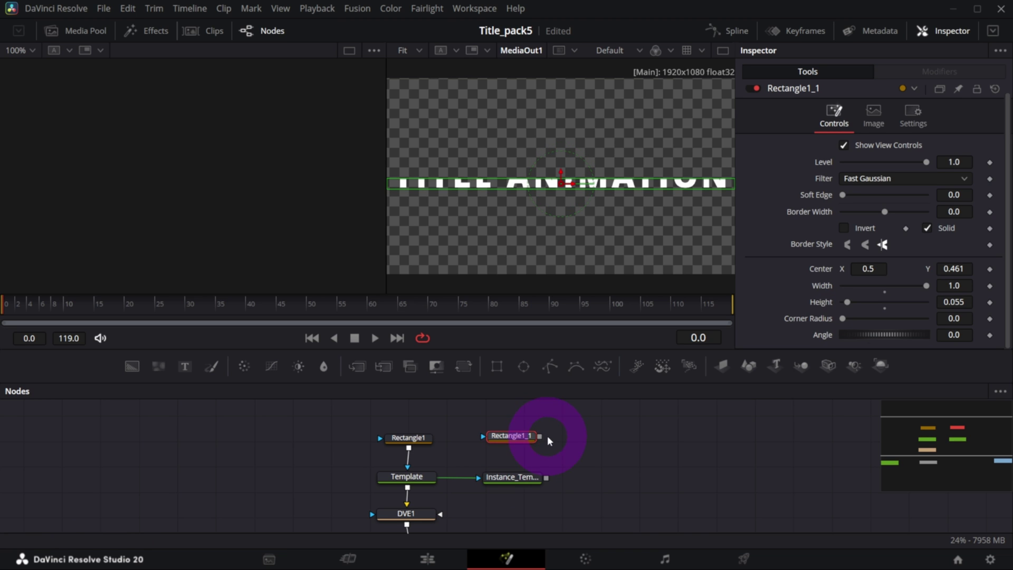
left_click_drag(540, 436, 511, 479)
scroll(568, 470, "down", 2)
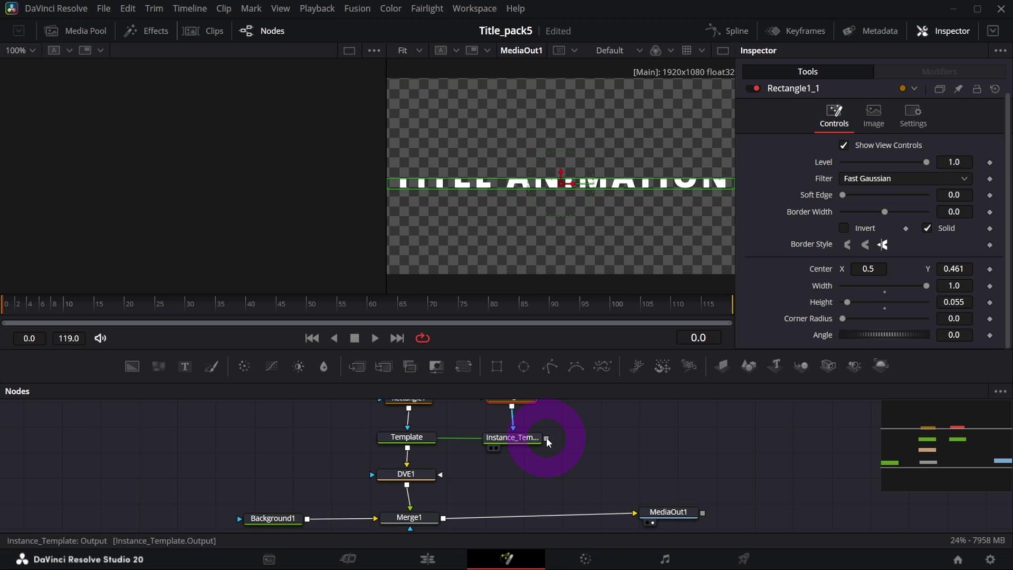
left_click_drag(546, 438, 444, 520)
Insert a DVE node between Instance_Template and Merge2.
left_click(413, 458)
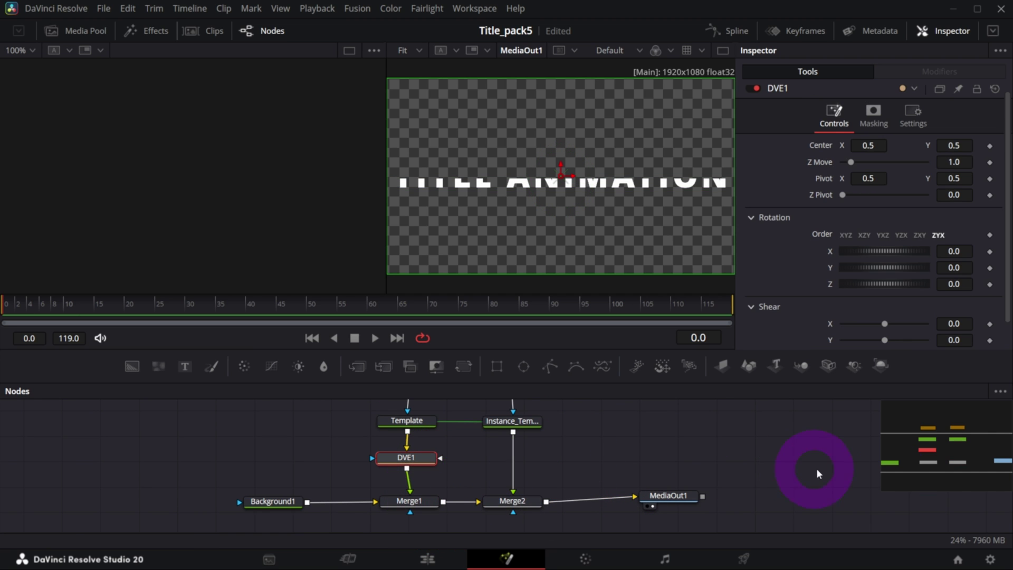
left_click(510, 447)
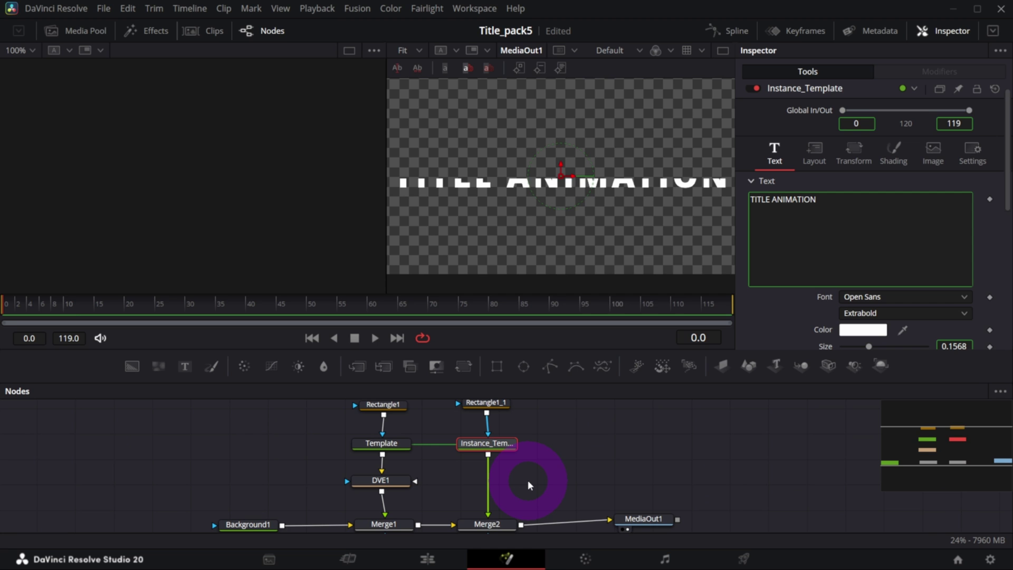
key("shift+space")
type("DVE")
key("Return")
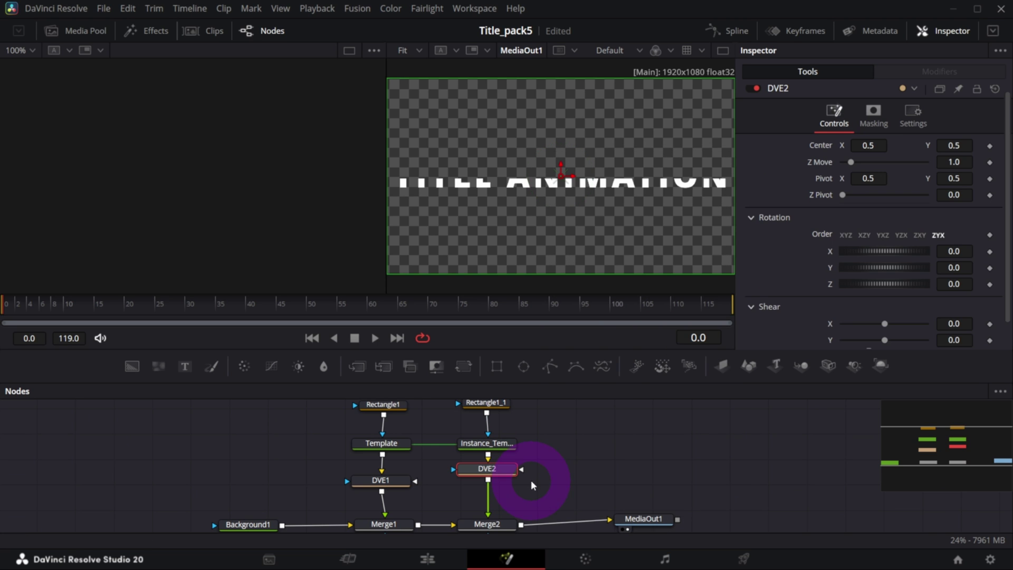
Paste a copy of the Rectangle1_1 mask beside it and place another instance of the Template title beneath the copy.
mouse_move(966, 448)
left_mouse_down()
mouse_move(959, 441)
mouse_move(970, 444)
left_mouse_up()
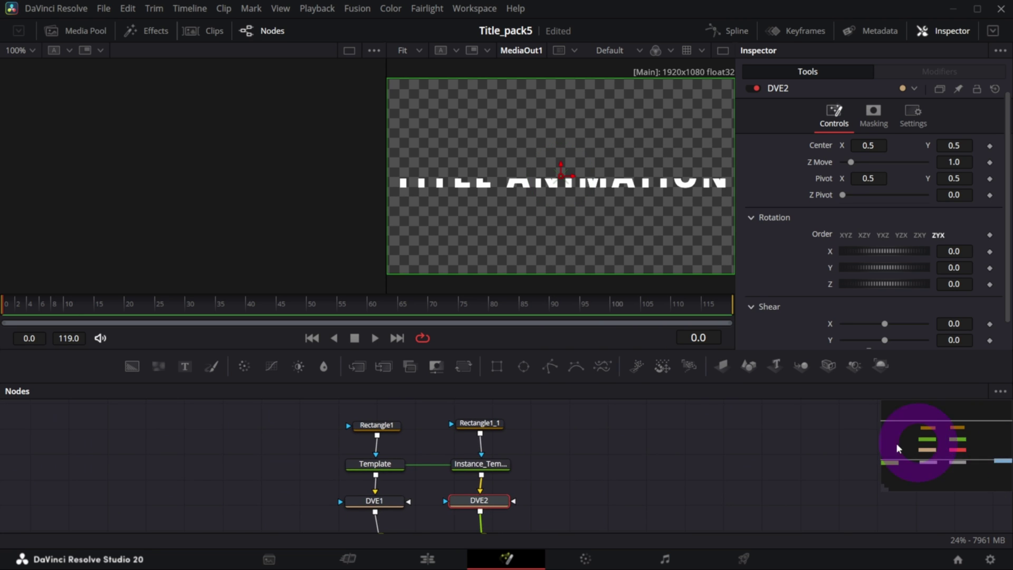
left_click(489, 428)
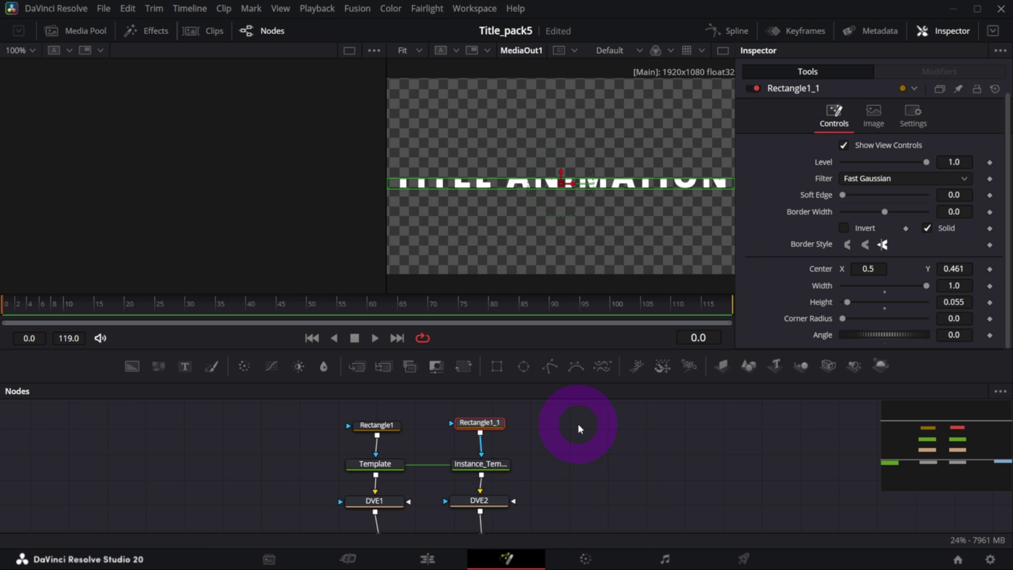
key("ctrl+v")
left_click(479, 465)
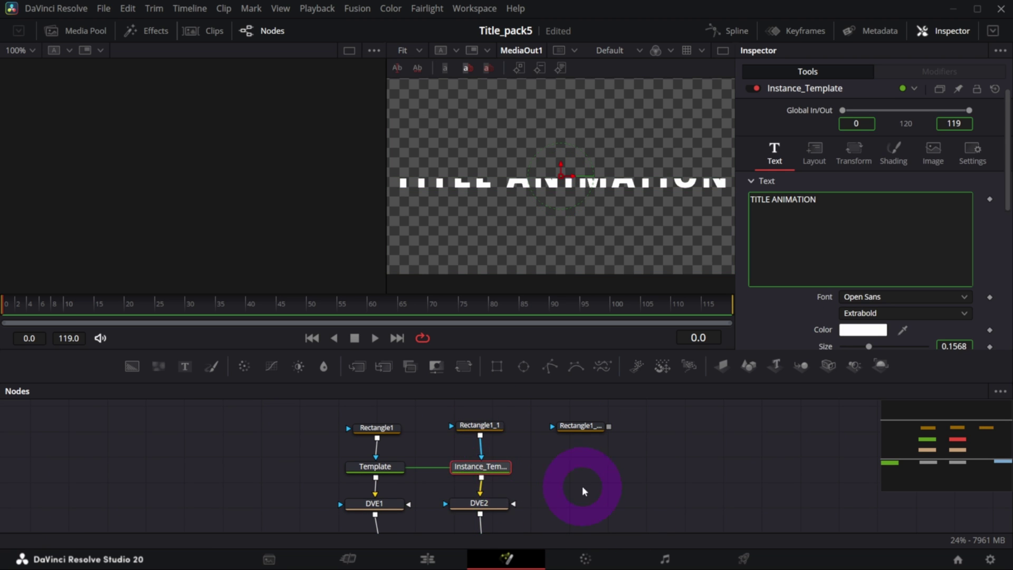
left_click(556, 482)
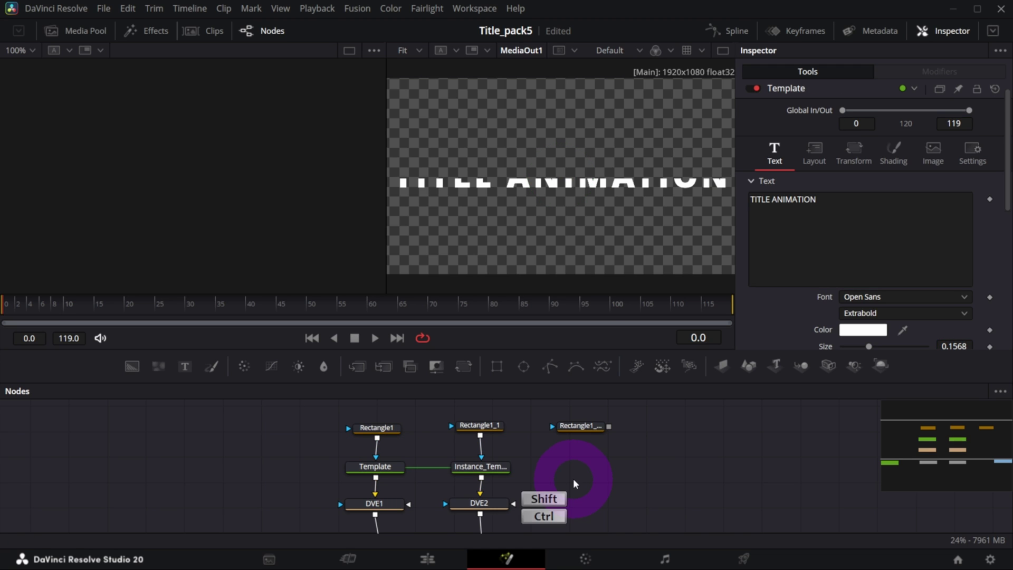
key("ctrl+shift+v")
left_click_drag(570, 481, 583, 466)
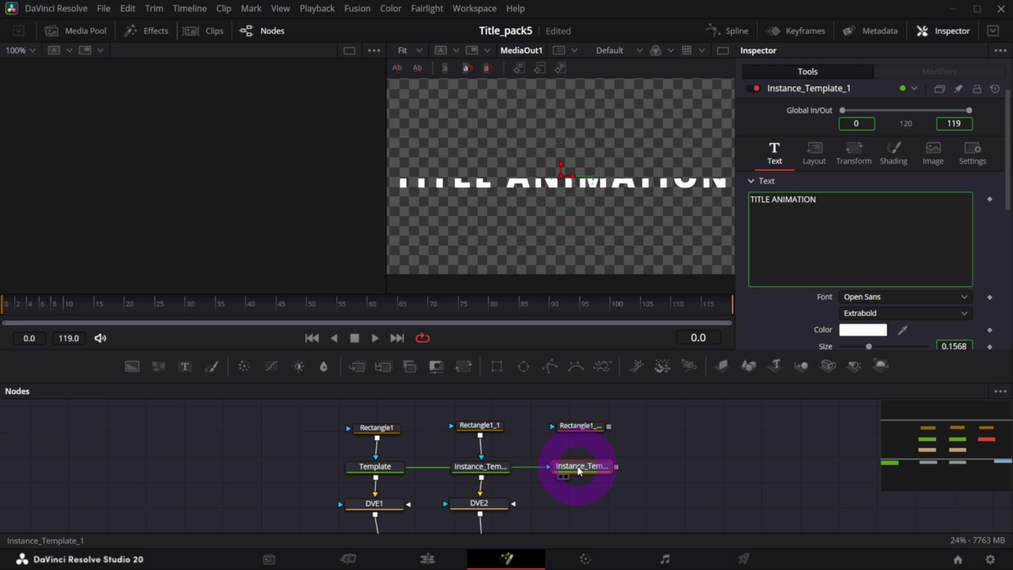
Mask Instance_Template_1 with the new rectangle, merge it over Merge2 through a new Merge node, and move MediaOut1 farther away.
left_click_drag(609, 428, 515, 505)
scroll(597, 454, "down", 1)
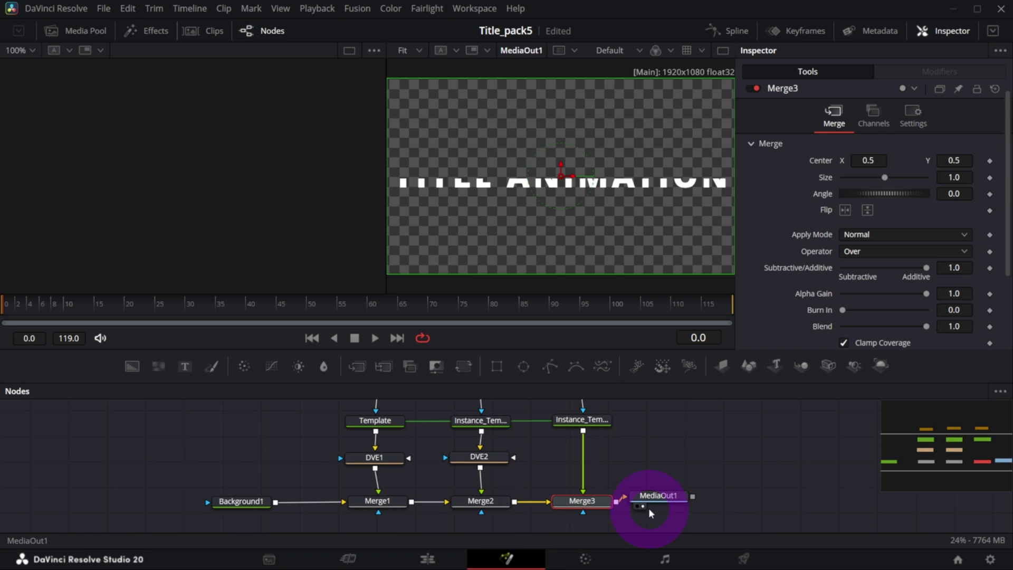
left_click_drag(651, 513, 716, 520)
Insert a DVE node between Instance_Template_1 and Merge3.
left_click(583, 420)
key("shift+space")
type("DVE")
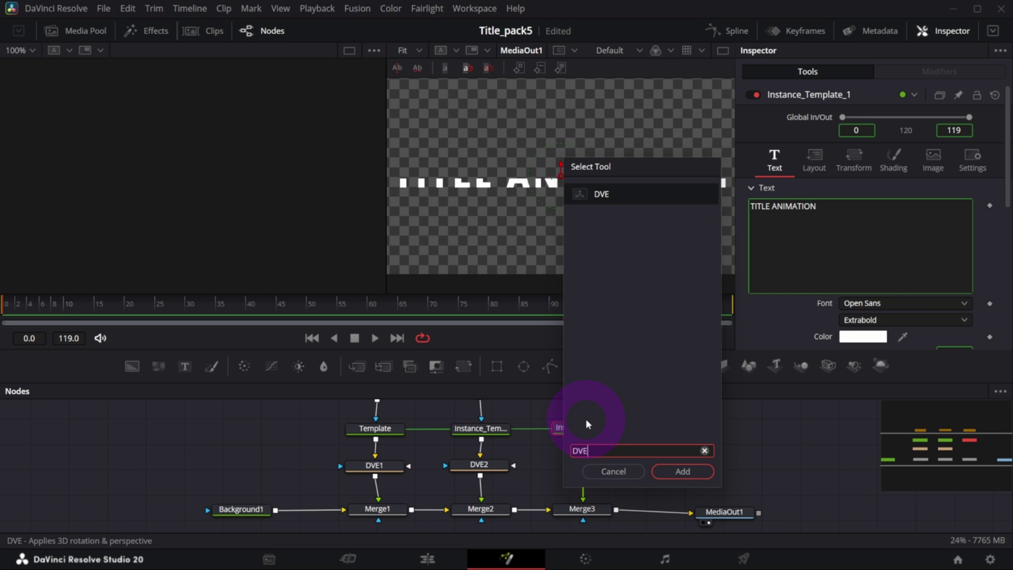
key("Return")
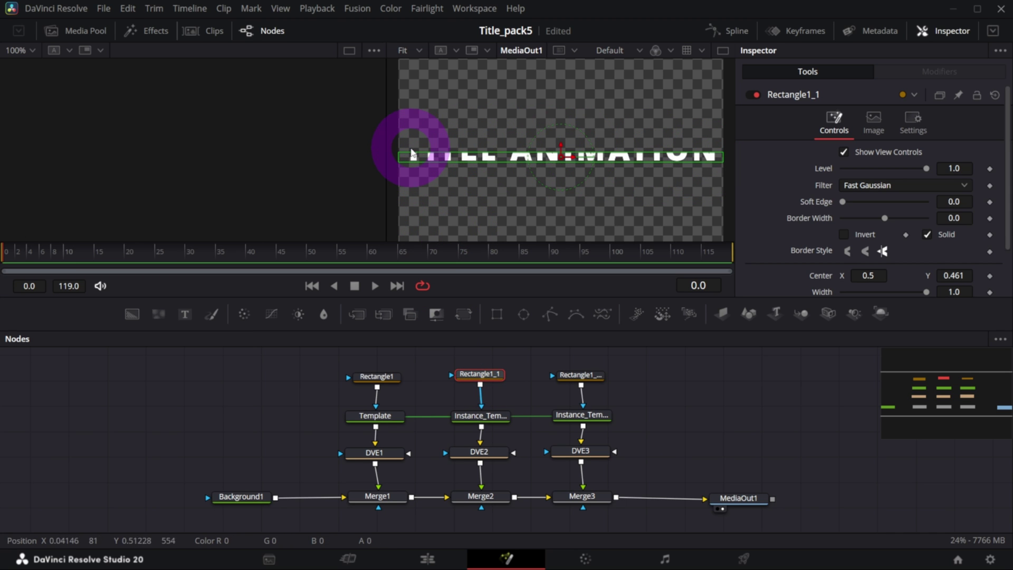
Raise the Rectangle1_1 mask to Center Y 0.521 so its slice closes the gap to the lowest slice, and save the project.
left_click_drag(487, 377, 488, 376)
left_click_drag(583, 381, 586, 380)
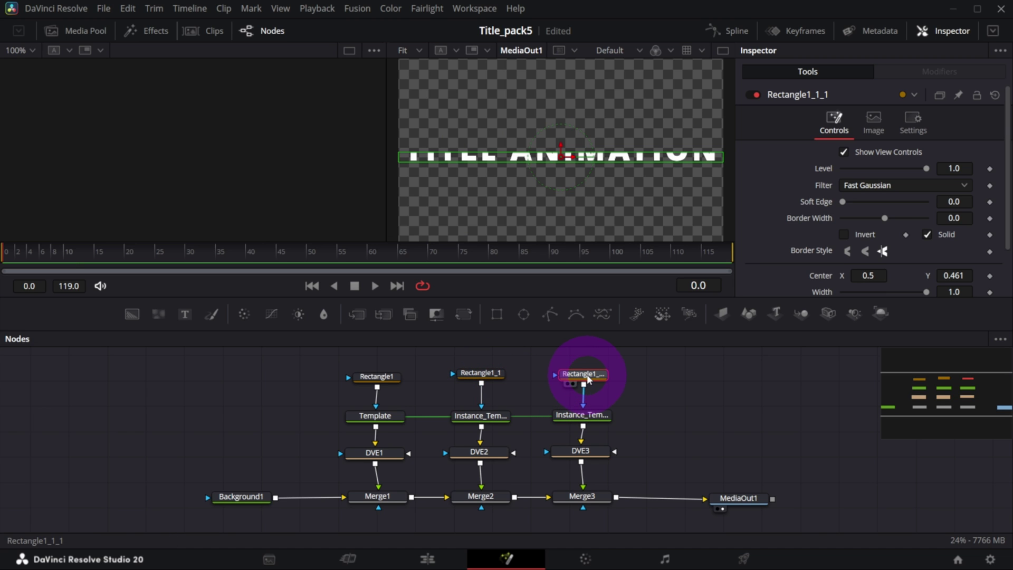
left_click(486, 380)
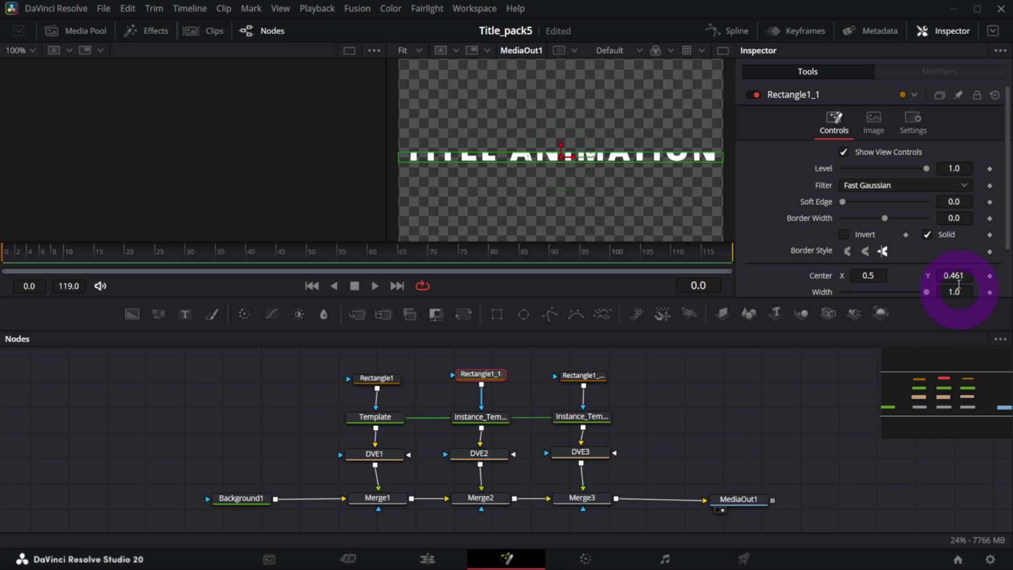
left_click_drag(956, 275, 847, 276)
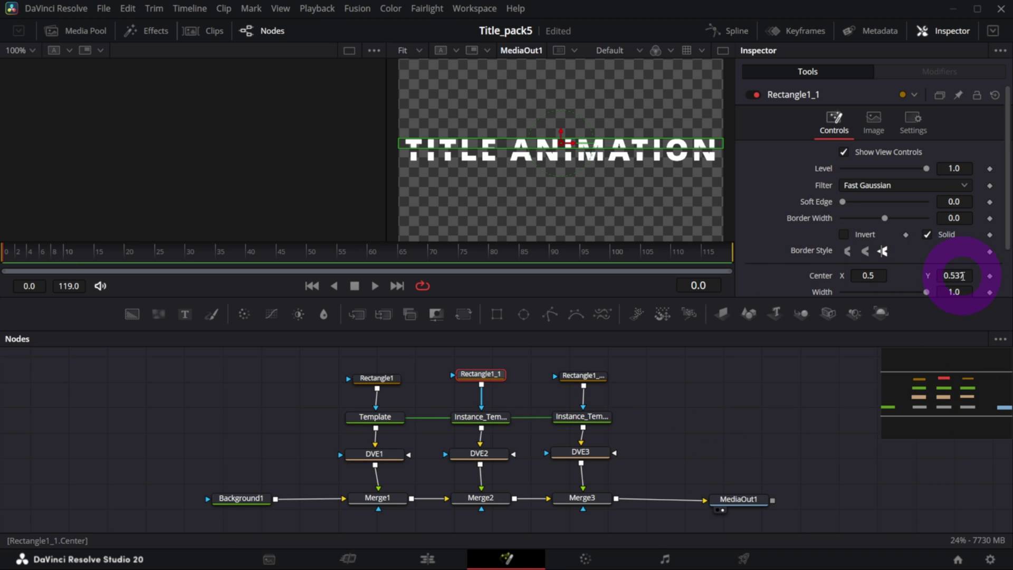
left_click_drag(961, 276, 949, 276)
scroll(569, 144, "up", 6)
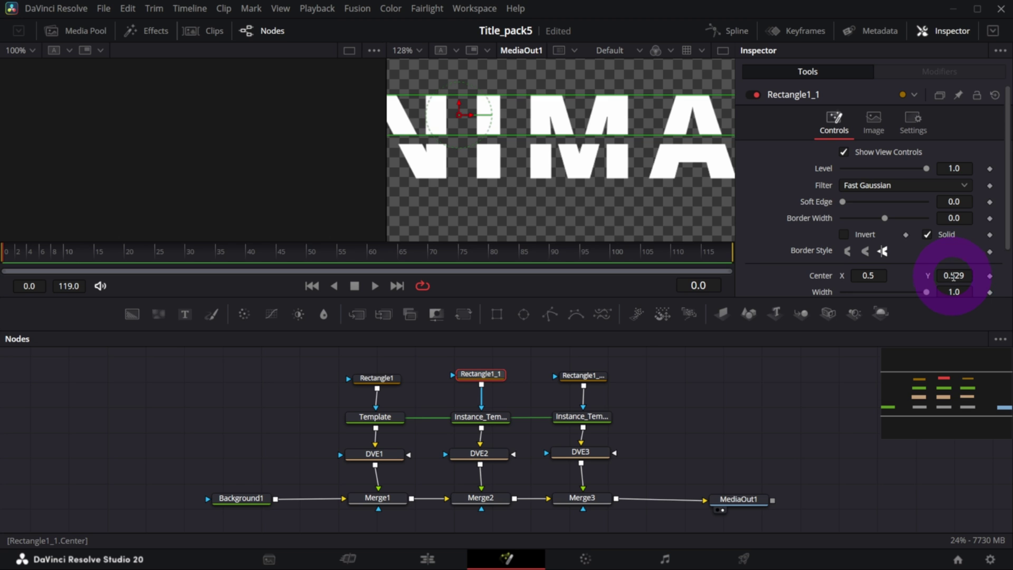
left_click_drag(954, 275, 952, 276)
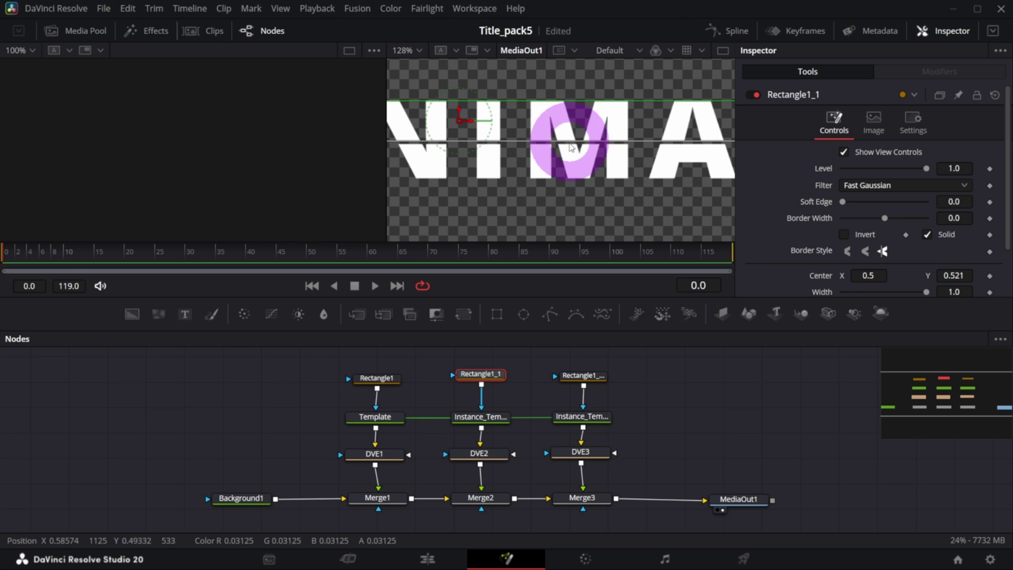
scroll(475, 154, "down", 2)
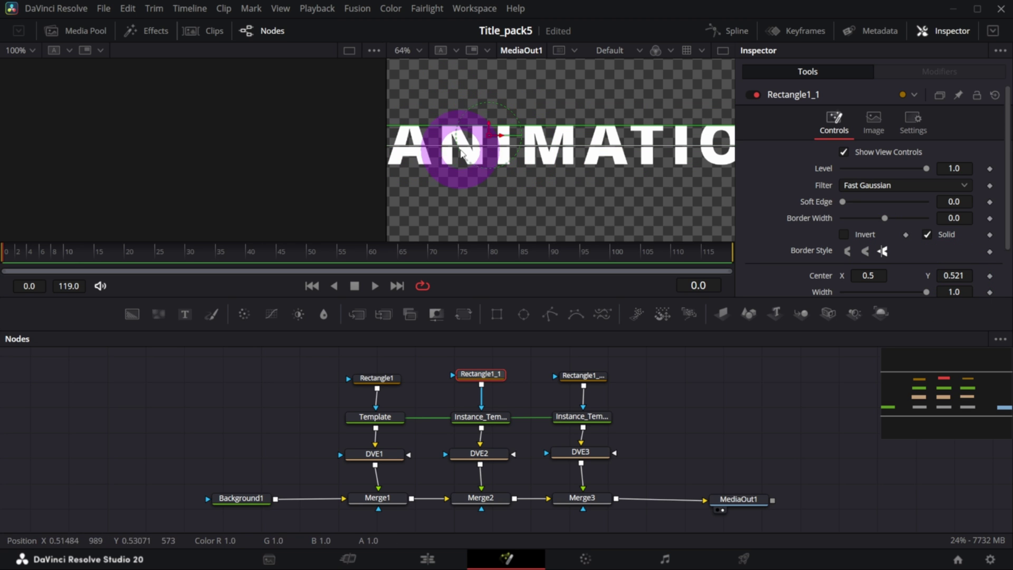
key("ctrl+s")
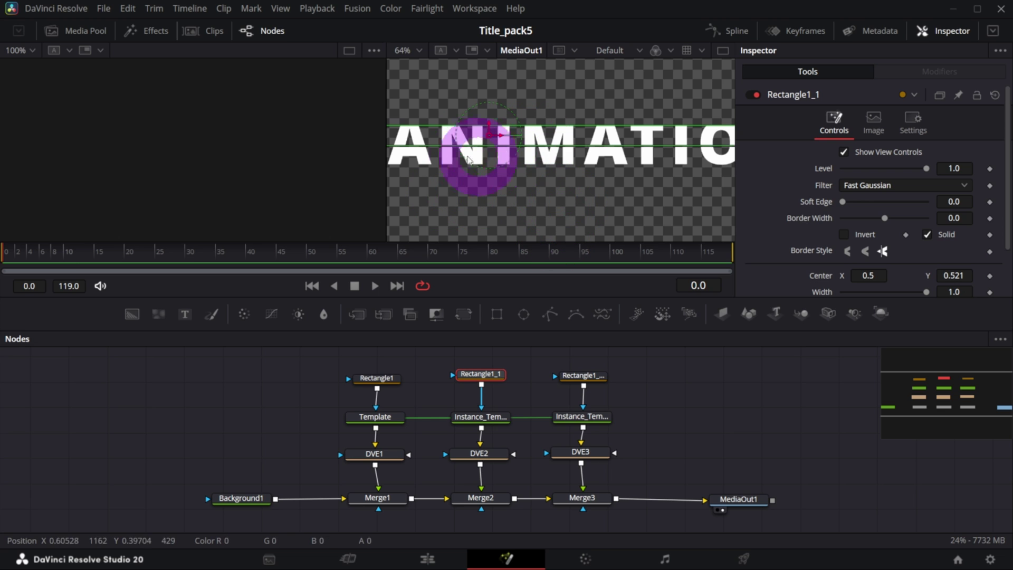
Raise the third rectangle mask, Rectangle1_1_1, above the second slice by setting its Center Y to 0.583.
scroll(468, 160, "down", 1)
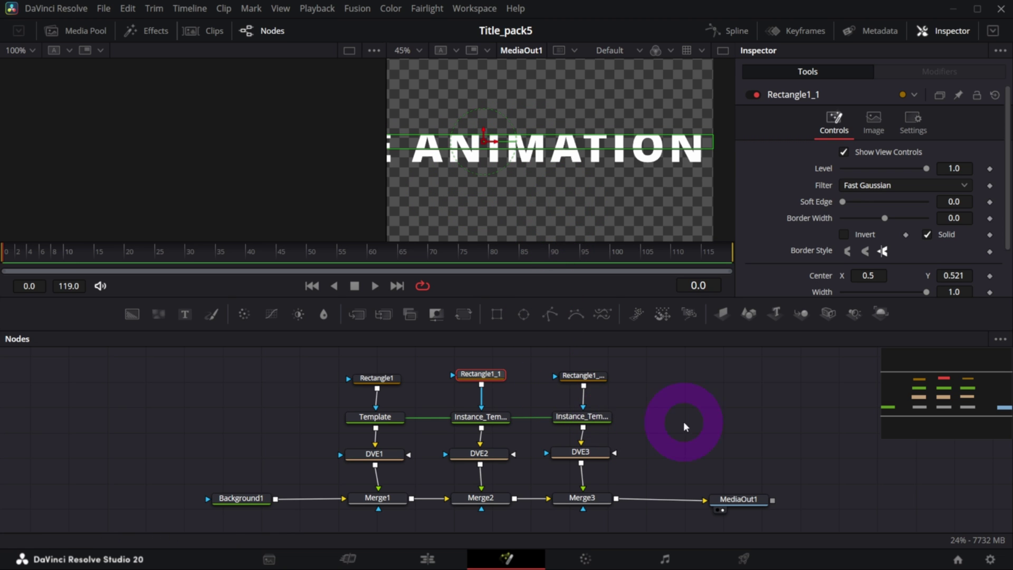
left_click(583, 381)
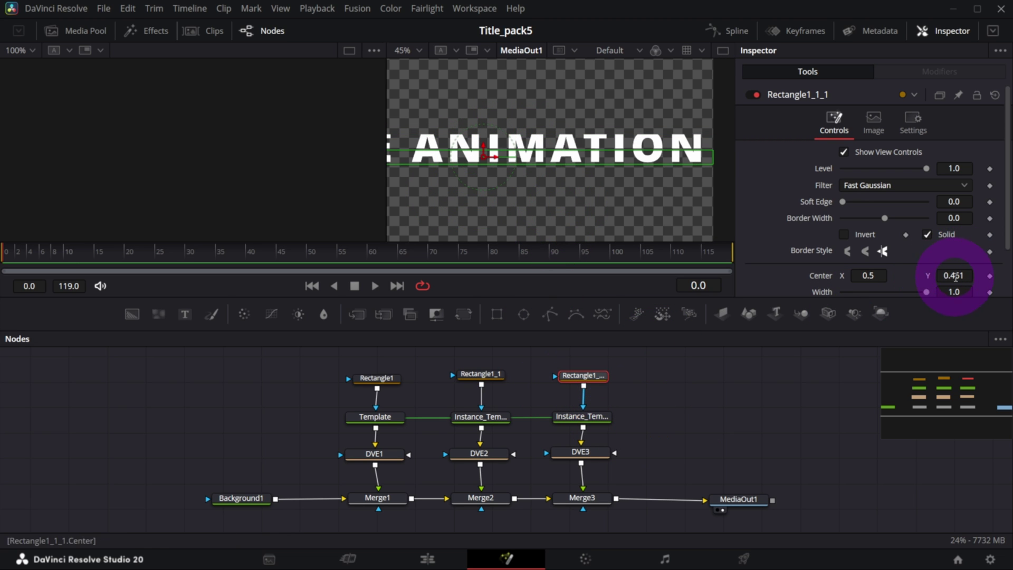
left_click_drag(956, 276, 547, 263)
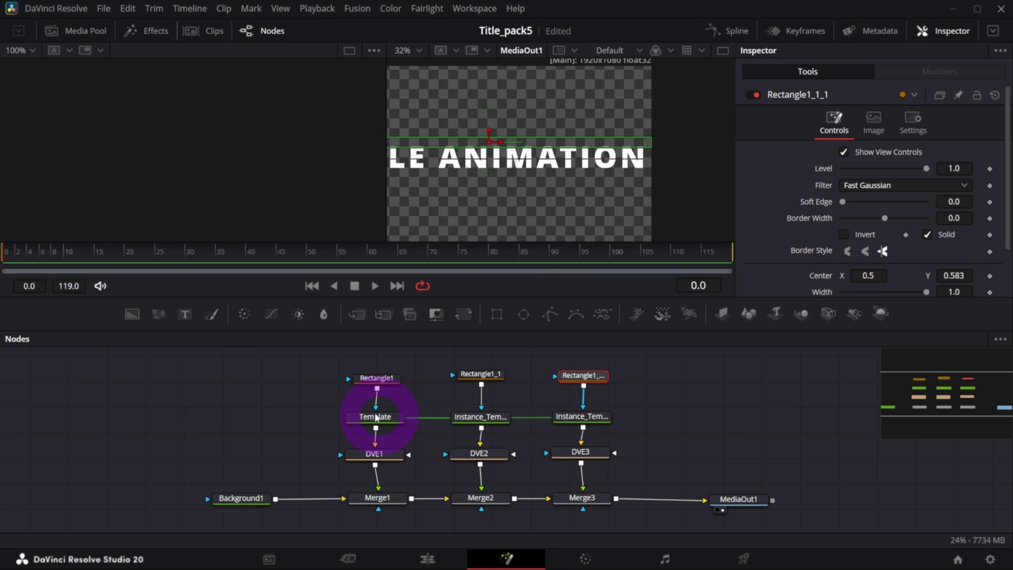
Set the Template text size to 0.2004 and break the text onto two lines, TITLE and ANIMATION.
left_click(372, 420)
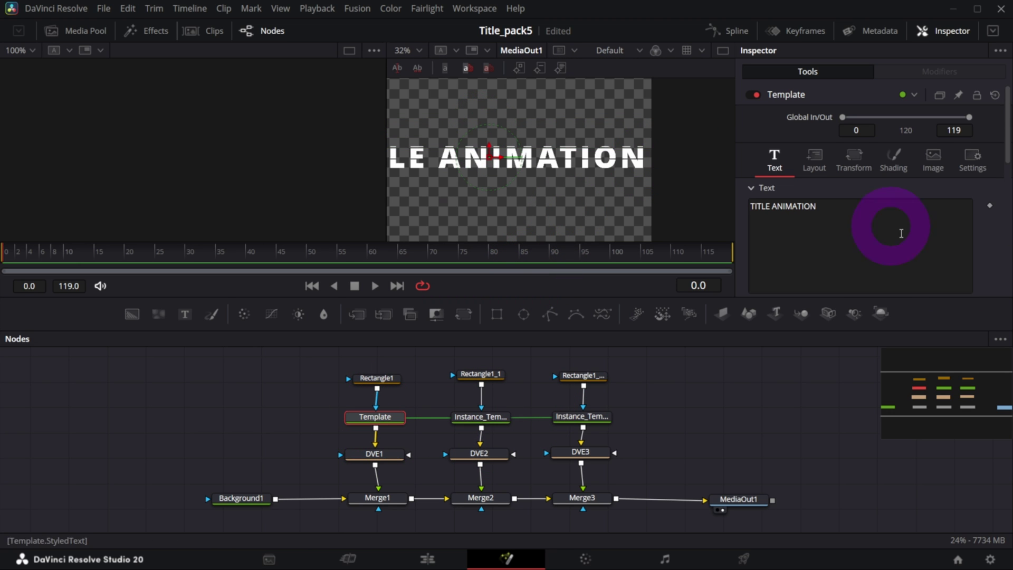
left_click(872, 269)
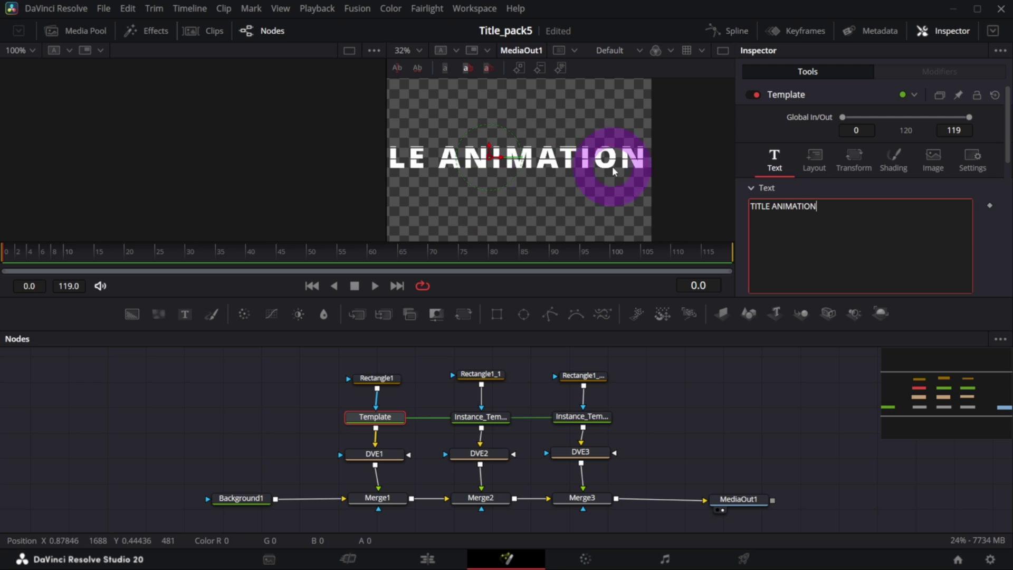
scroll(863, 222, "down", 3)
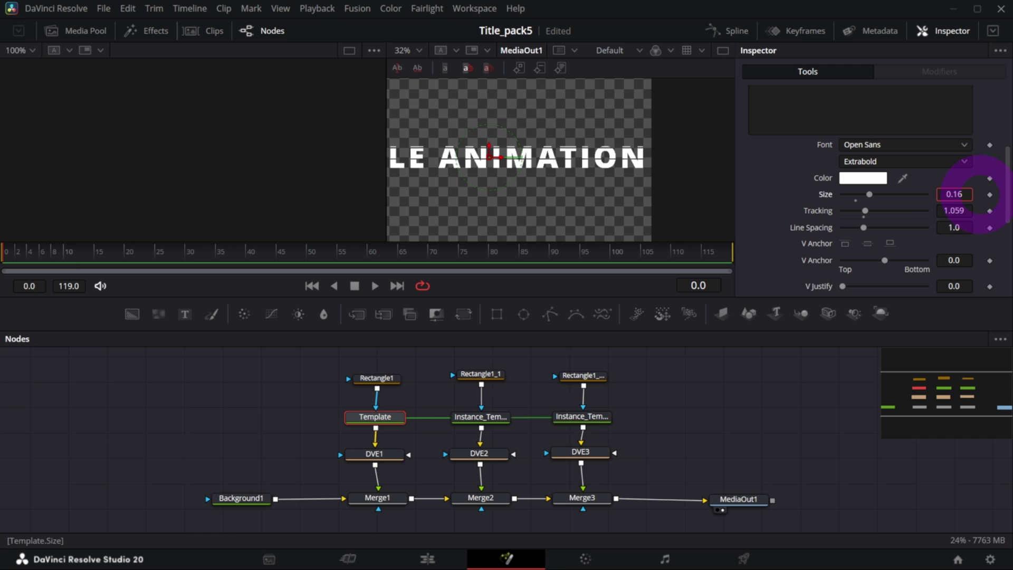
left_click_drag(980, 194, 746, 244)
scroll(781, 203, "up", 3)
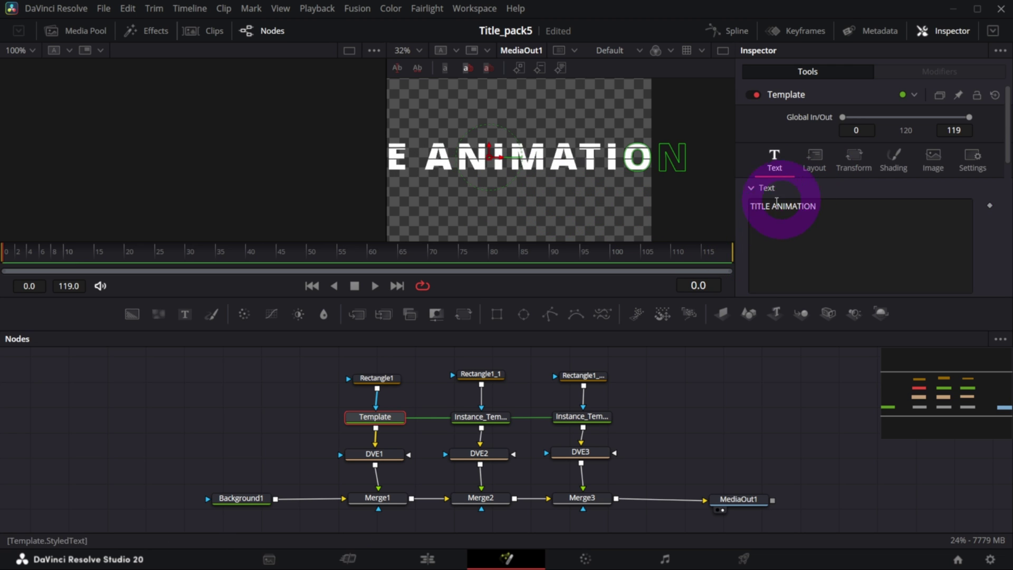
left_click(777, 202)
key("Return")
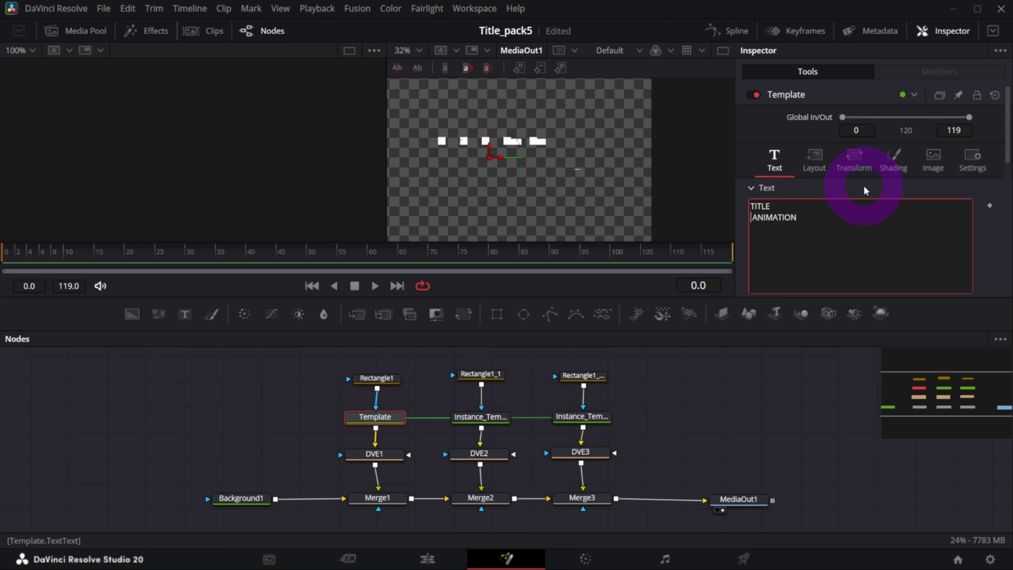
Raise the Template title's layout to Center Y 0.597.
scroll(824, 214, "down", 5)
scroll(847, 193, "up", 5)
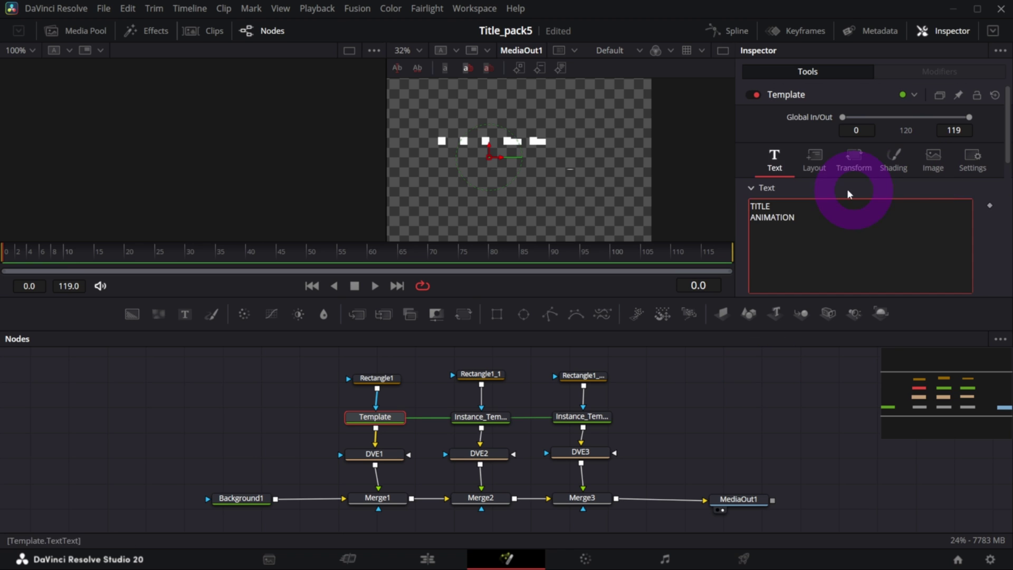
left_click(814, 159)
left_click_drag(883, 217, 916, 222)
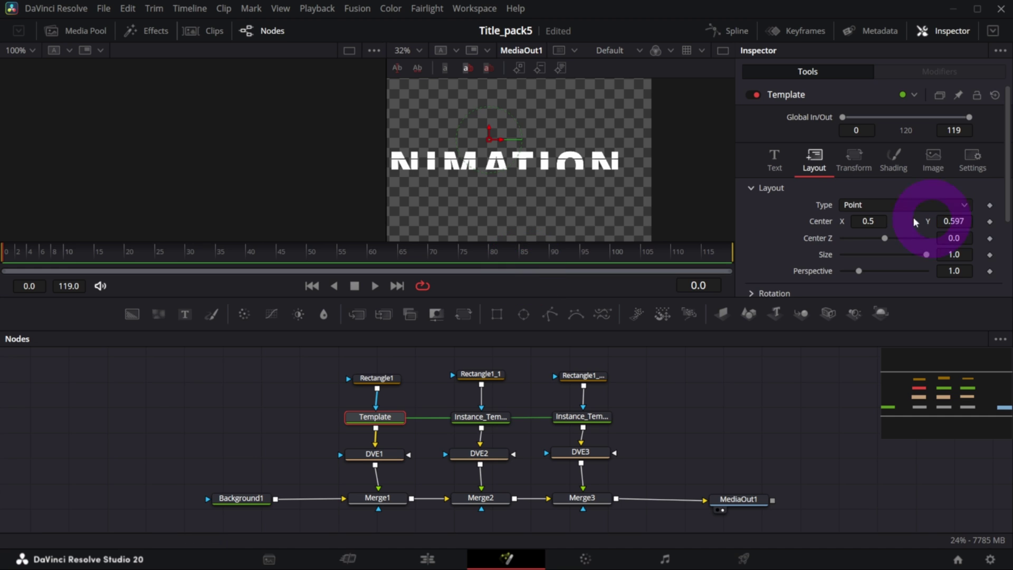
Tighten the Template title's line spacing to 0.584 and reduce its text size to 0.1467.
left_click(775, 161)
scroll(796, 219, "down", 3)
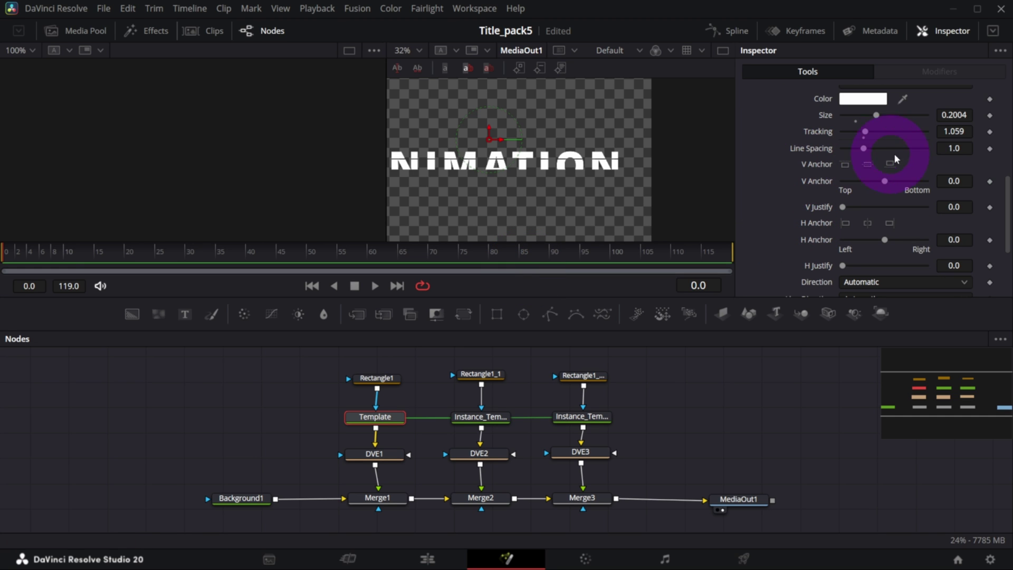
left_click_drag(953, 149, 678, 142)
scroll(821, 163, "up", 3)
scroll(818, 241, "down", 2)
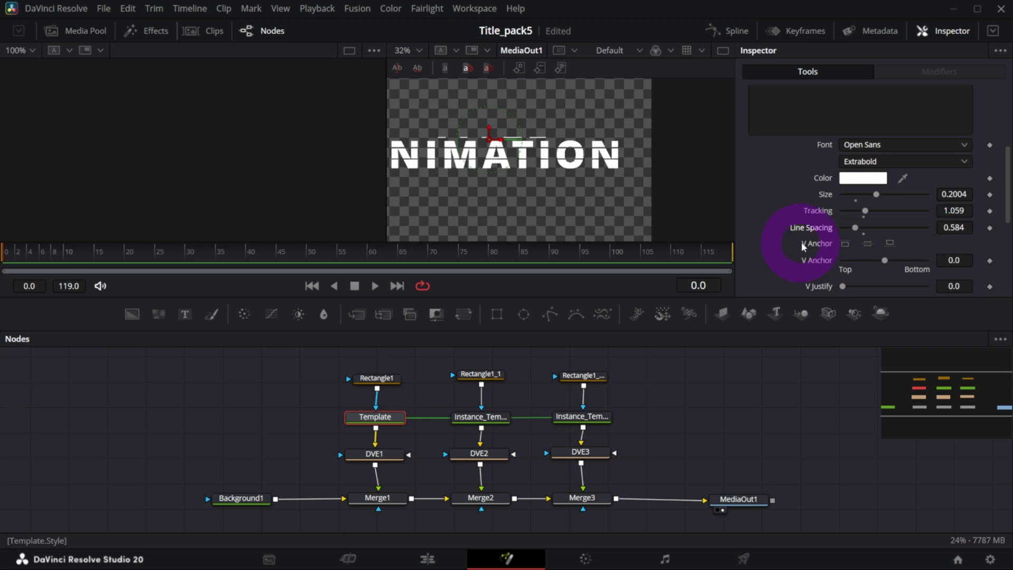
left_click_drag(953, 197, 600, 181)
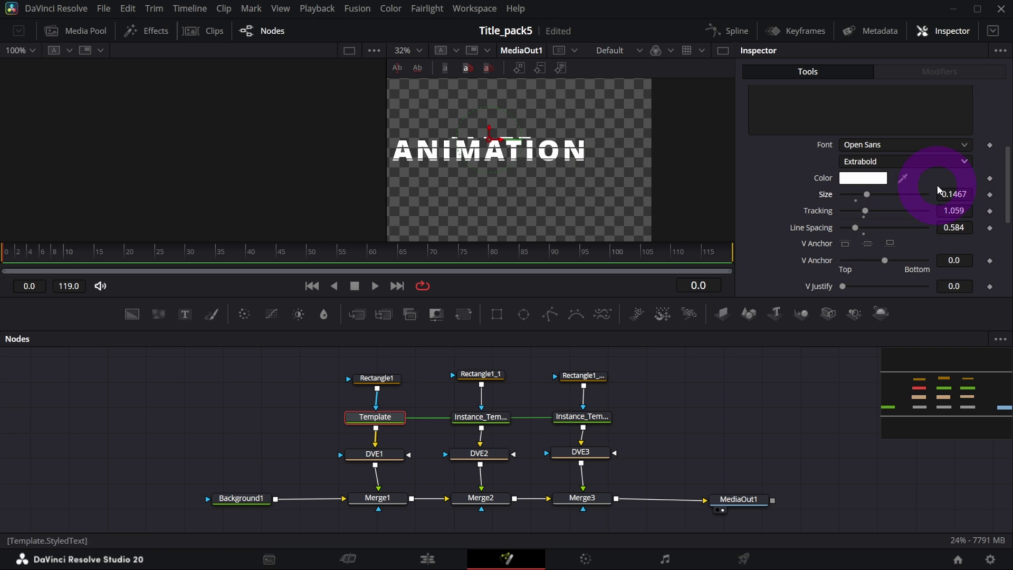
Lower the Template title's layout to Center Y 0.553.
scroll(815, 164, "up", 3)
scroll(815, 163, "up", 2)
left_click(813, 157)
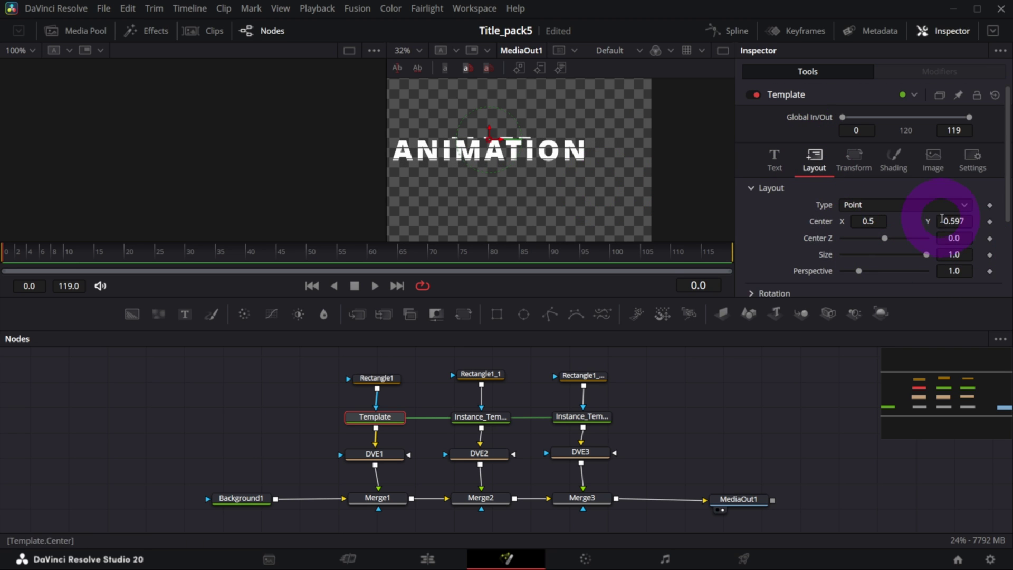
left_click_drag(943, 219, 938, 219)
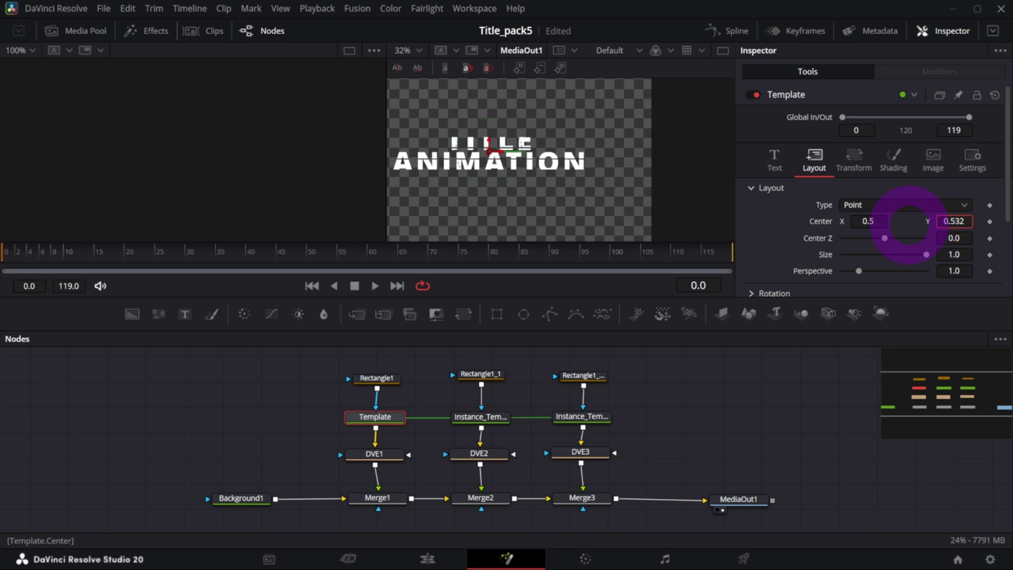
left_click_drag(933, 217, 924, 221)
left_click(955, 219)
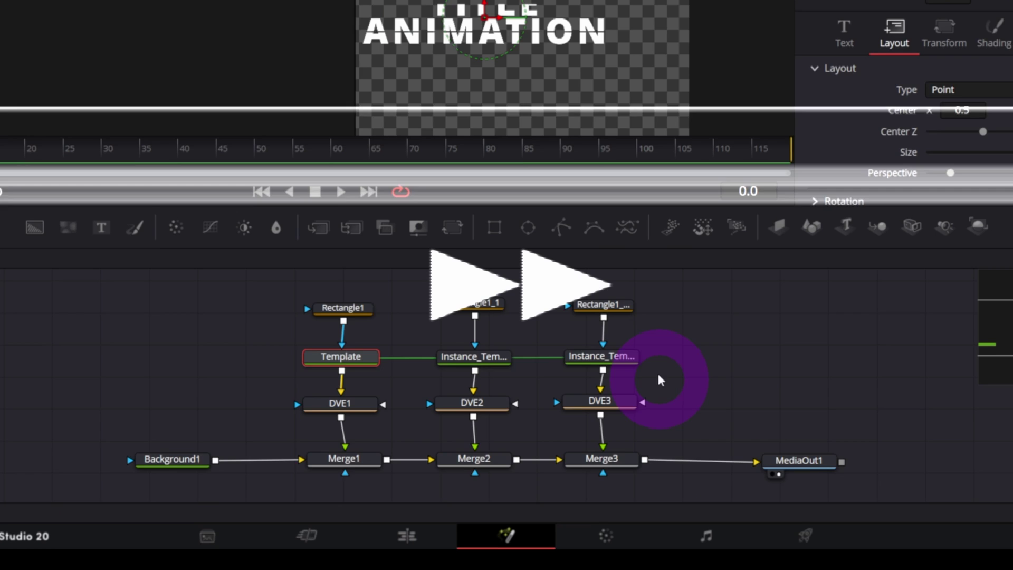
Paste a copy of the Rectangle1_1_1 mask beside it and place another instance of the Template title beneath the copy.
left_click(584, 375)
key("ctrl+c")
left_click(674, 377)
key("ctrl+v")
left_click(675, 417)
key("ctrl+shift+v")
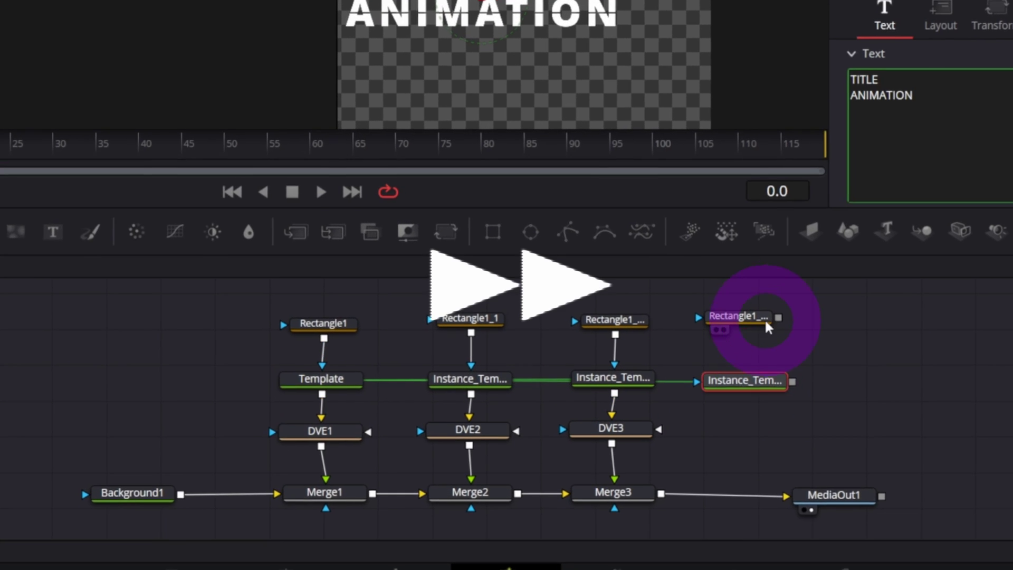
Mask the newest title instance with the copied rectangle, then pass it through a new DVE and merge it over Merge3.
left_click_drag(699, 376, 676, 417)
left_click_drag(707, 417, 616, 499)
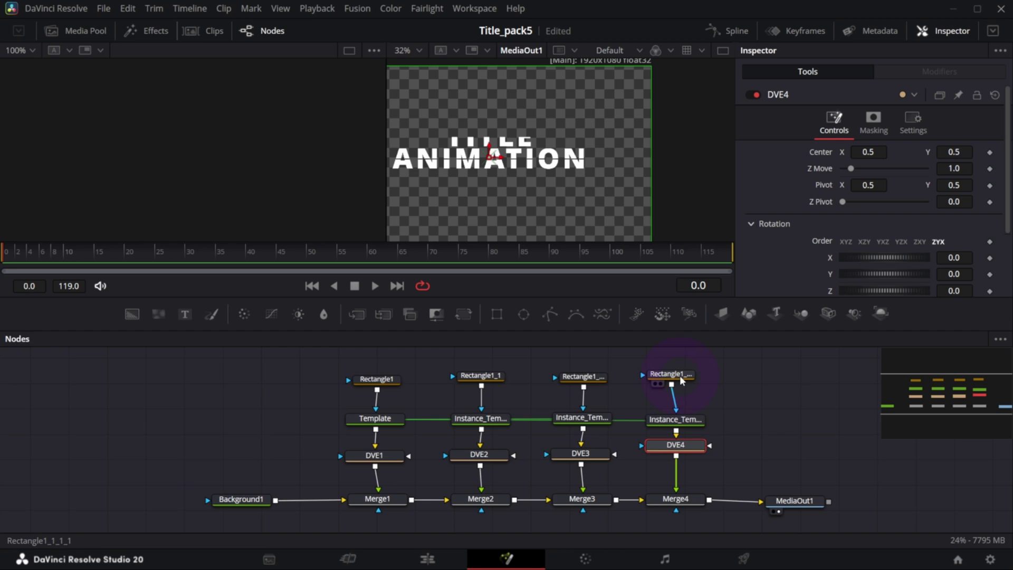
Raise the Rectangle1_1_1_1 mask's Center Y until it covers the upper part of the word TITLE.
left_click(763, 326)
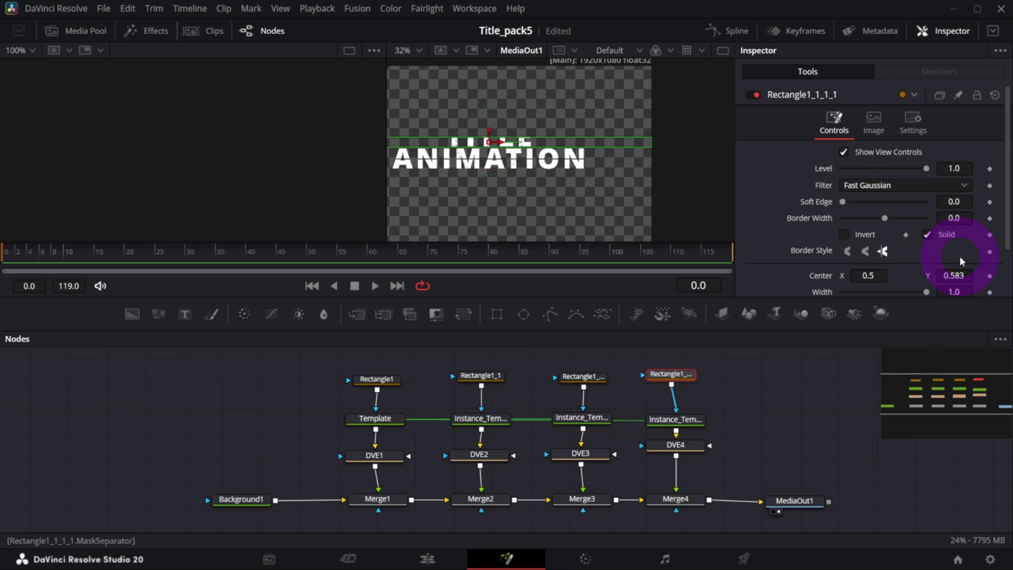
left_click_drag(951, 276, 499, 275)
scroll(493, 156, "up", 1)
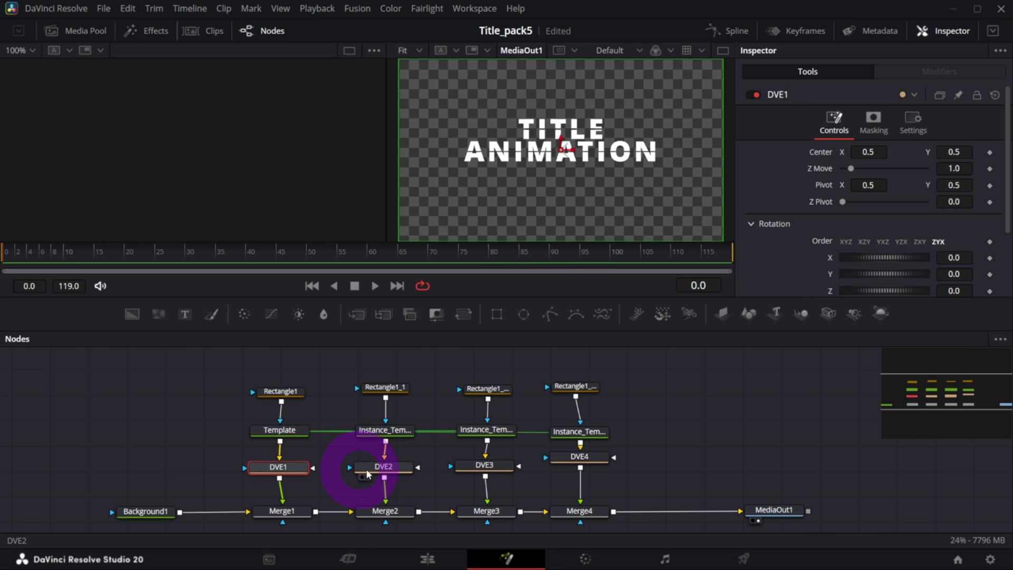
Line up the DVE4 node with the other DVE nodes in the row.
left_click(380, 469)
left_click(464, 469)
left_click_drag(577, 461, 579, 471)
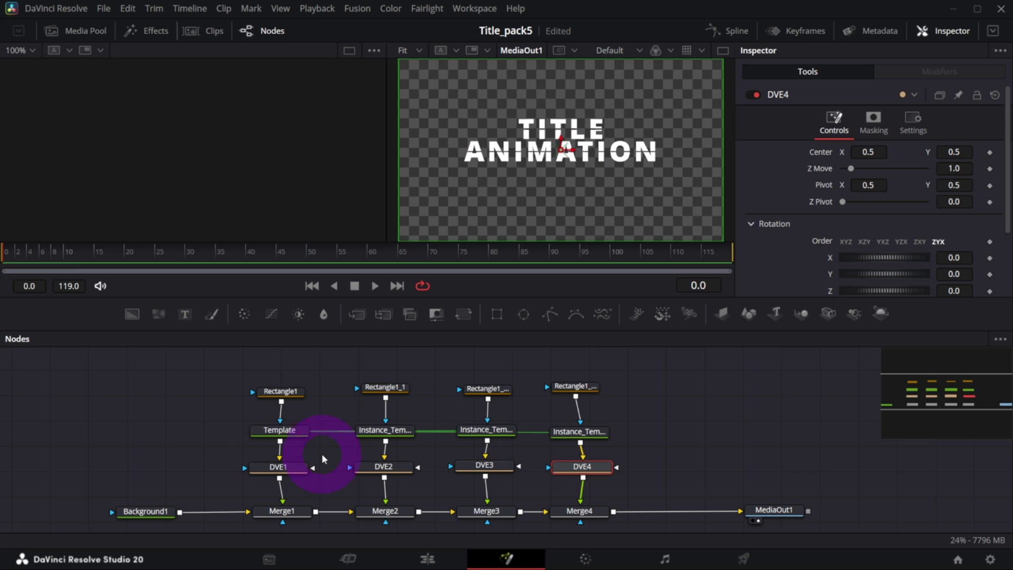
Offset the lowest slice to the left with DVE1's Center X and the second slice to the right with DVE2's Center X.
left_click(277, 474)
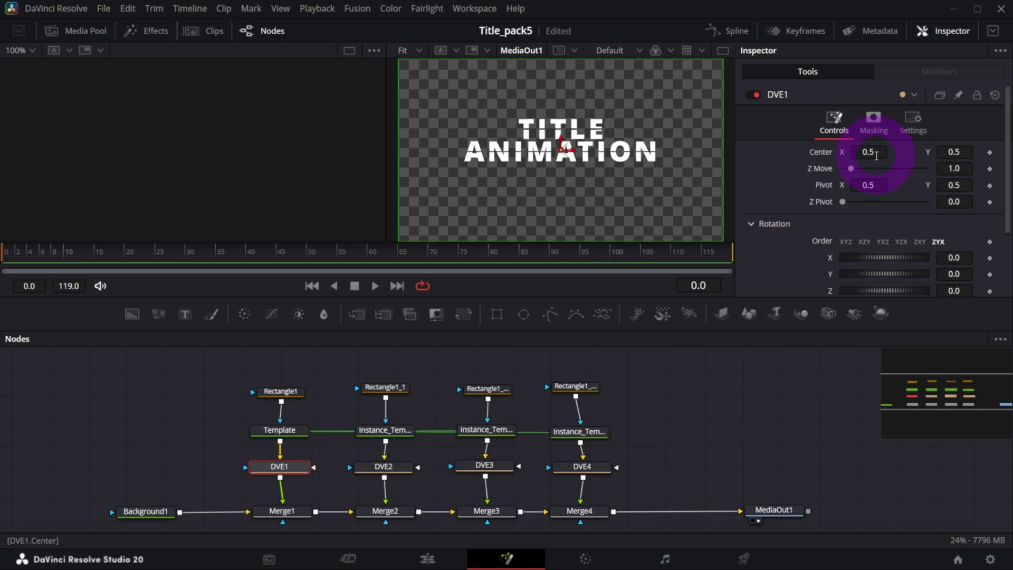
left_click(384, 468)
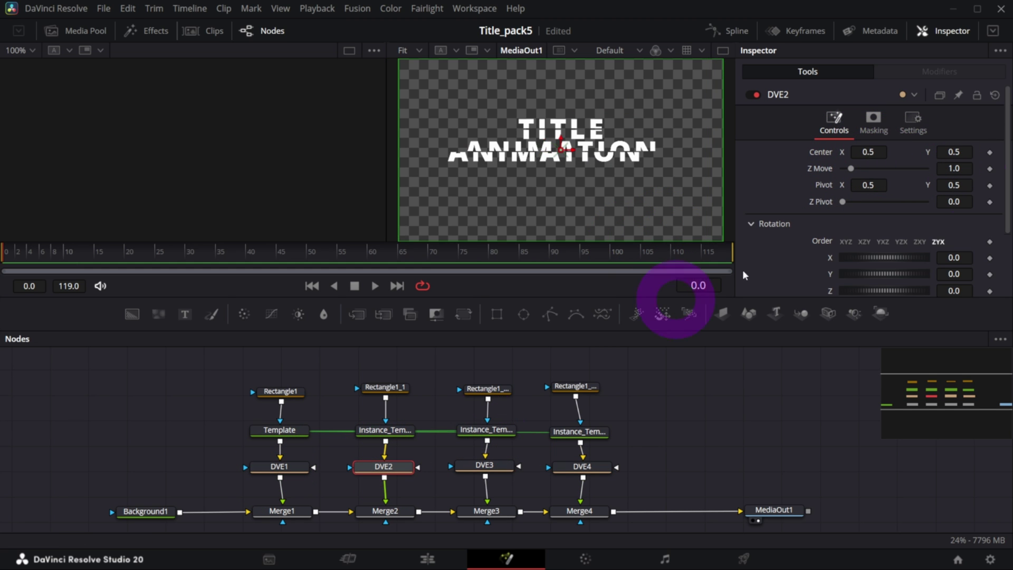
left_click_drag(880, 154, 896, 153)
Set DVE3's center to X 0.526 and Y 0.511, and DVE4's Center Y to 0.525.
left_click(488, 470)
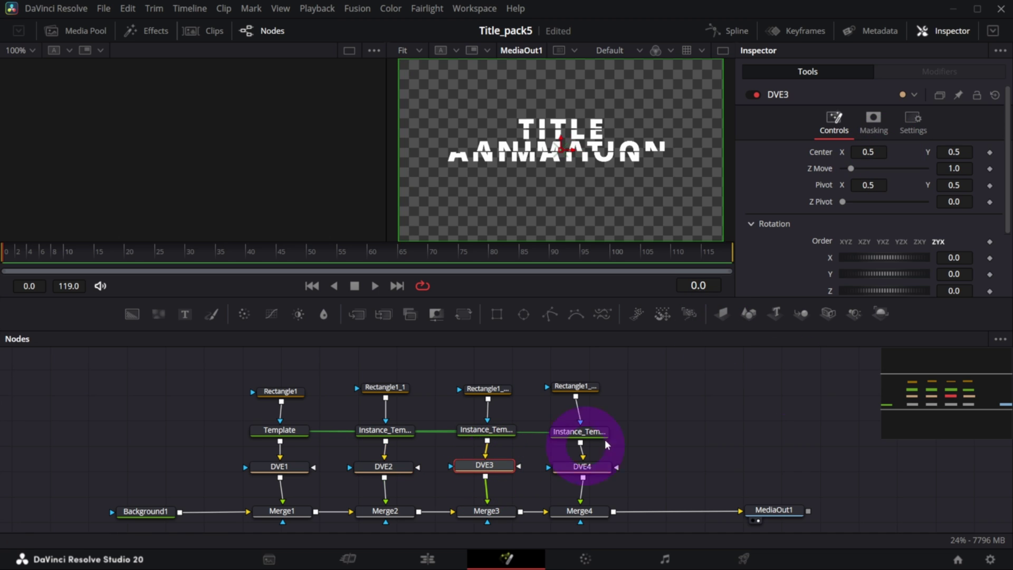
scroll(953, 153, "up", 4)
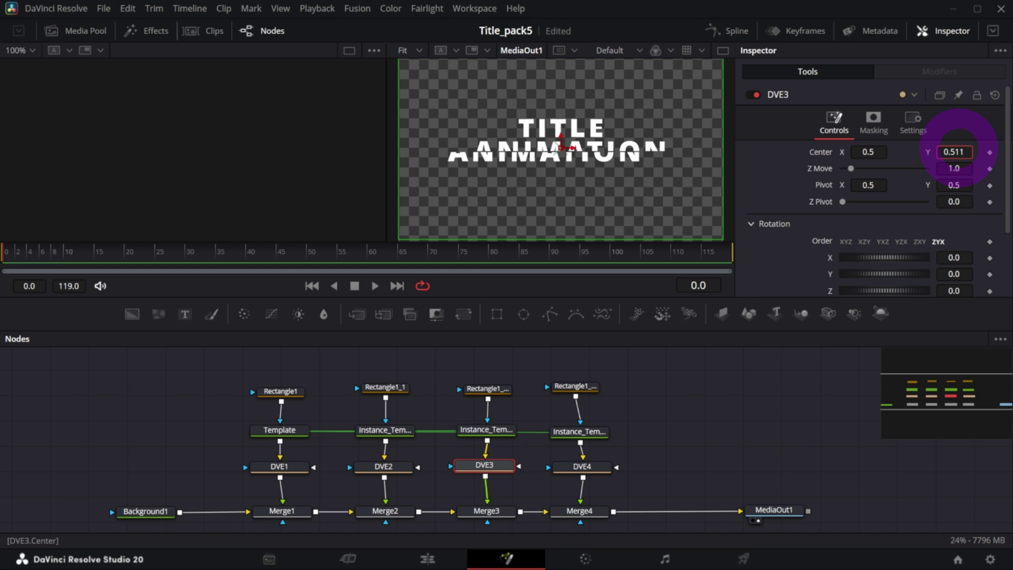
scroll(879, 156, "up", 3)
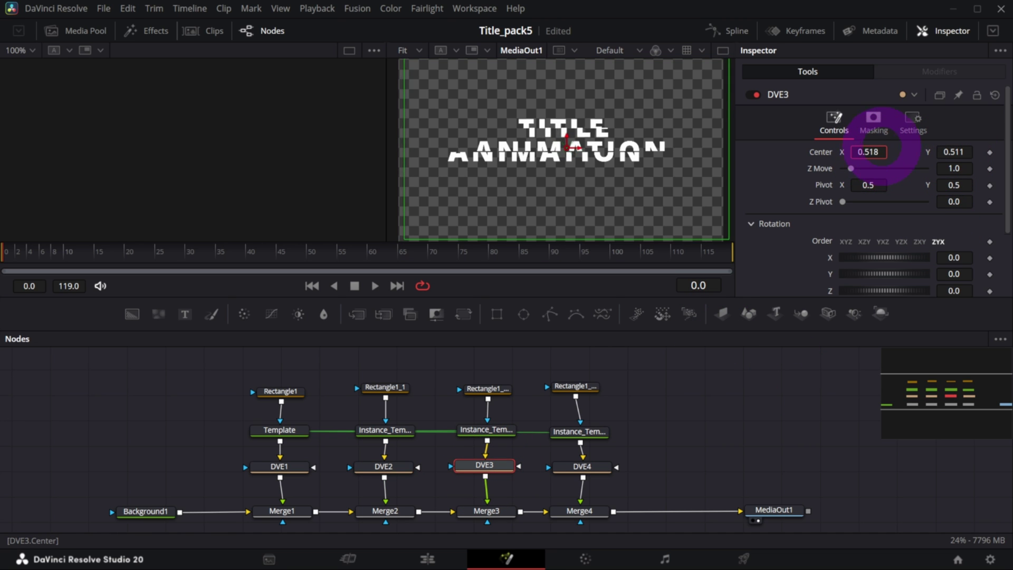
left_click(583, 467)
scroll(954, 153, "up", 3)
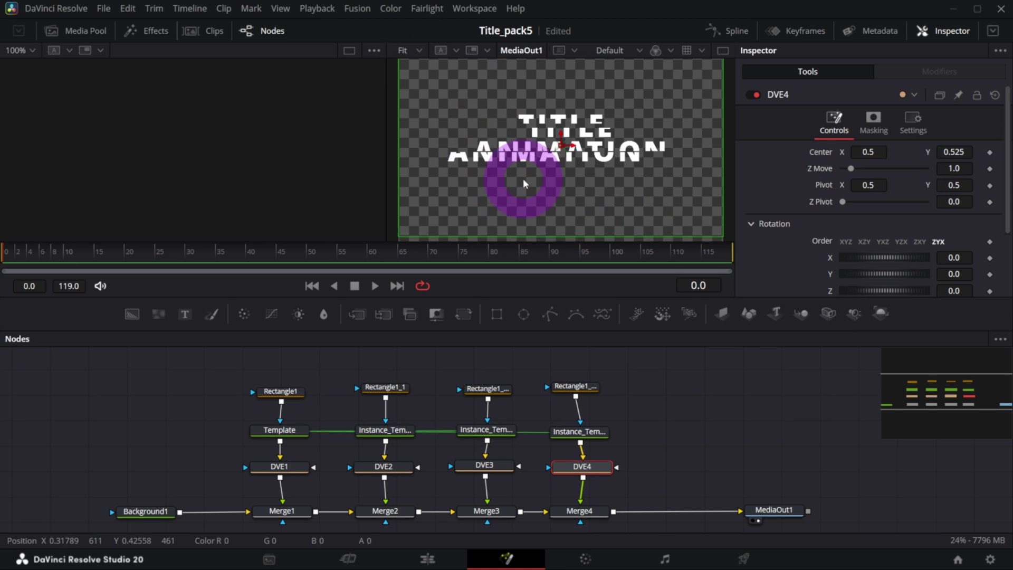
Move the MediaOut1 and Background1 nodes outward to leave more room at both ends of the merge chain.
left_click_drag(233, 368, 631, 405)
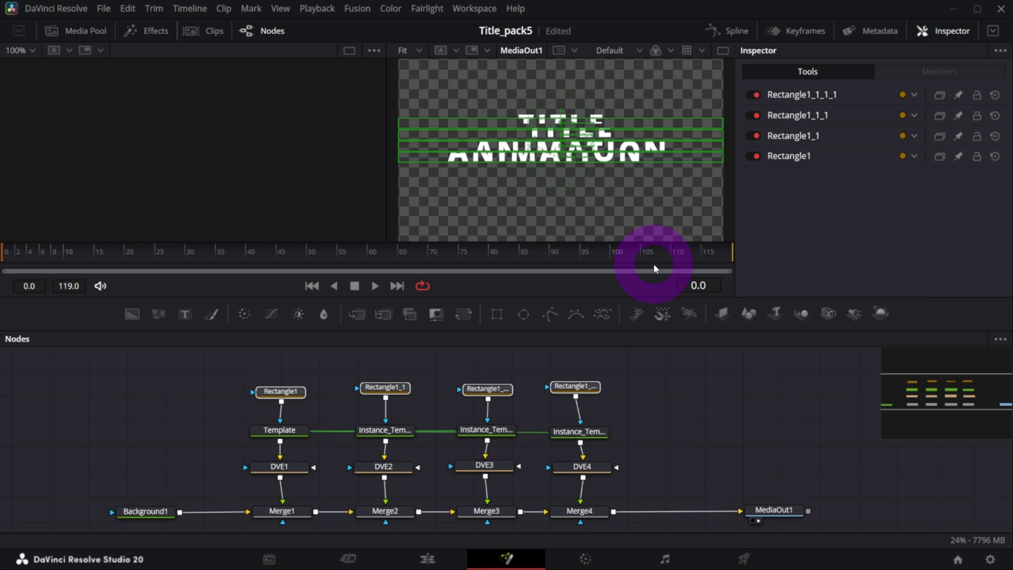
left_click_drag(779, 506, 799, 504)
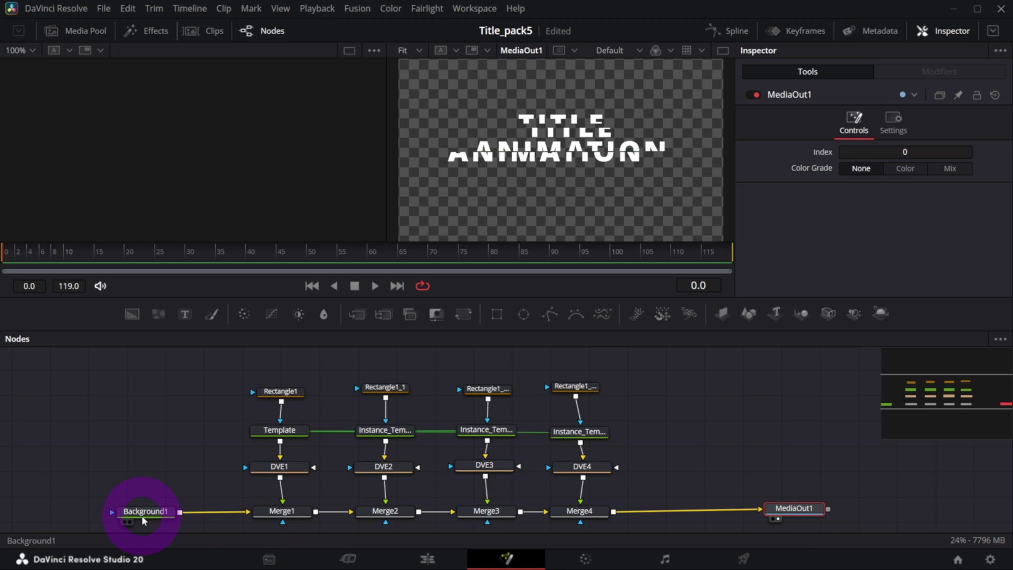
left_click_drag(143, 519, 119, 515)
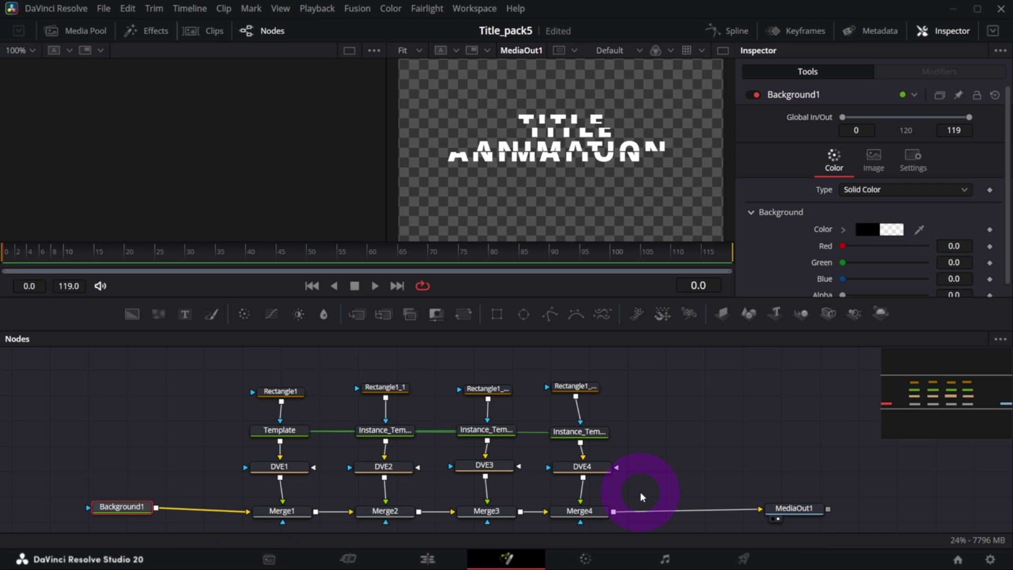
Reset the settings of all four DVE nodes, DVE1 through DVE4, to their defaults.
left_click(288, 469)
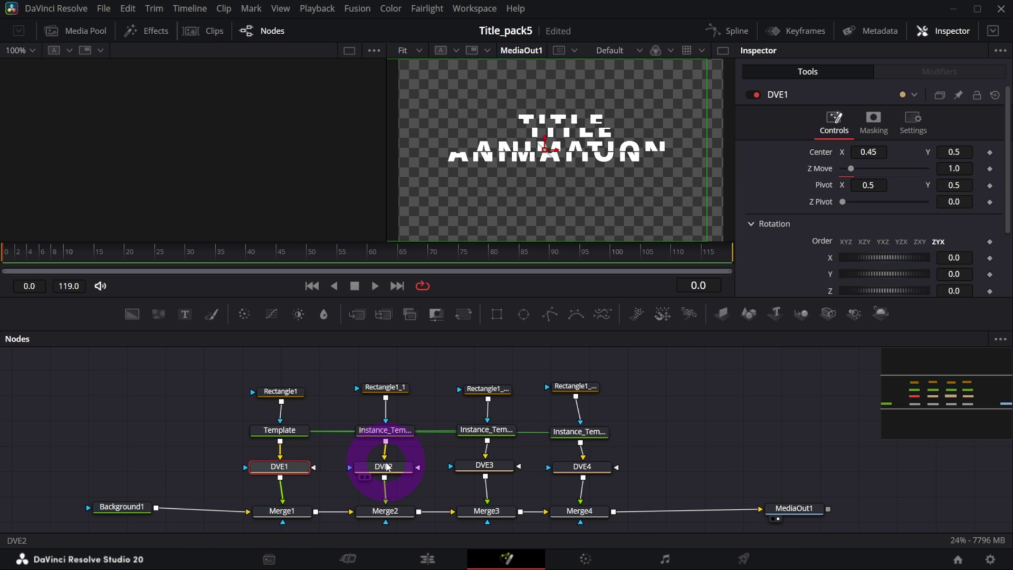
left_click(384, 467)
left_click(485, 467)
left_click(582, 467)
left_click(292, 474)
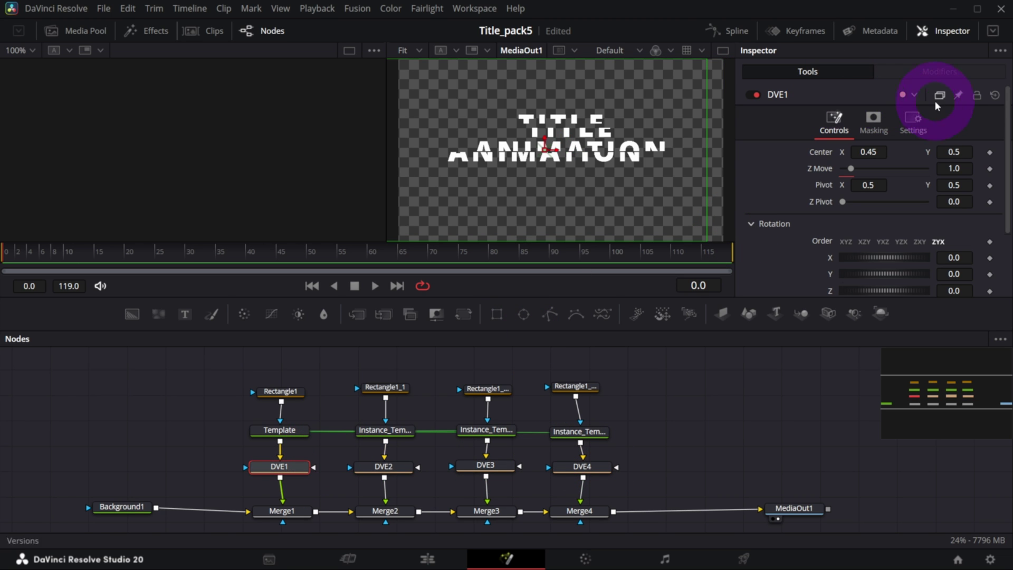
left_click(995, 96)
left_click(385, 469)
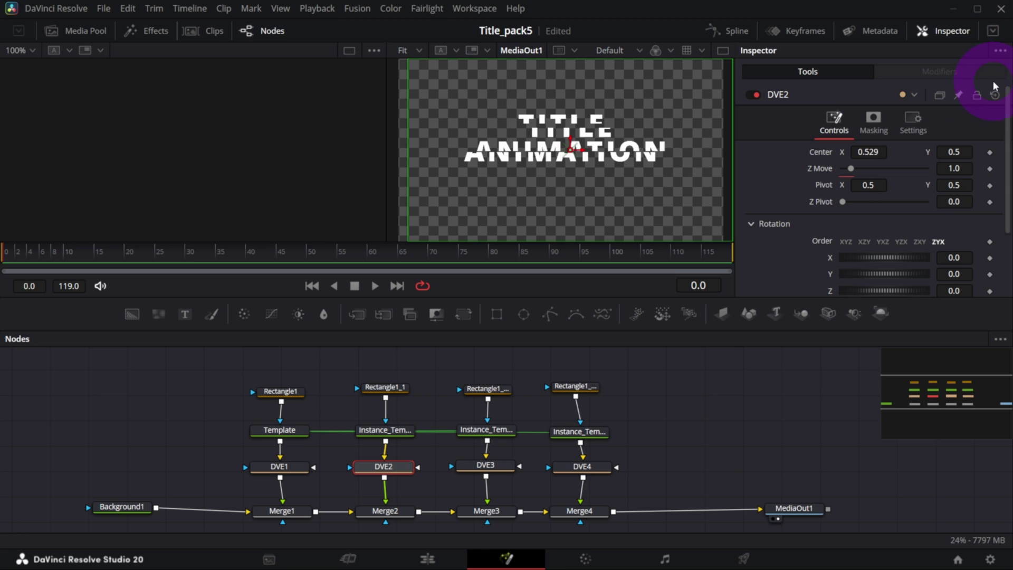
left_click(996, 95)
left_click(486, 465)
left_click(995, 95)
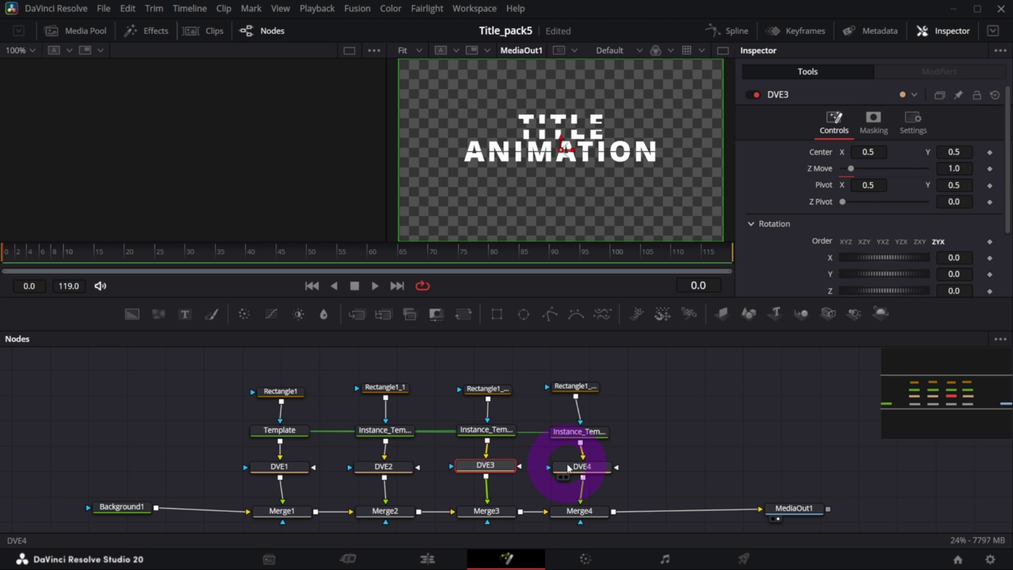
left_click(565, 467)
left_click(995, 95)
At frame 20, add Center and Z Move keyframes to DVE1, DVE2, DVE3 and DVE4 at their default values.
left_click(280, 466)
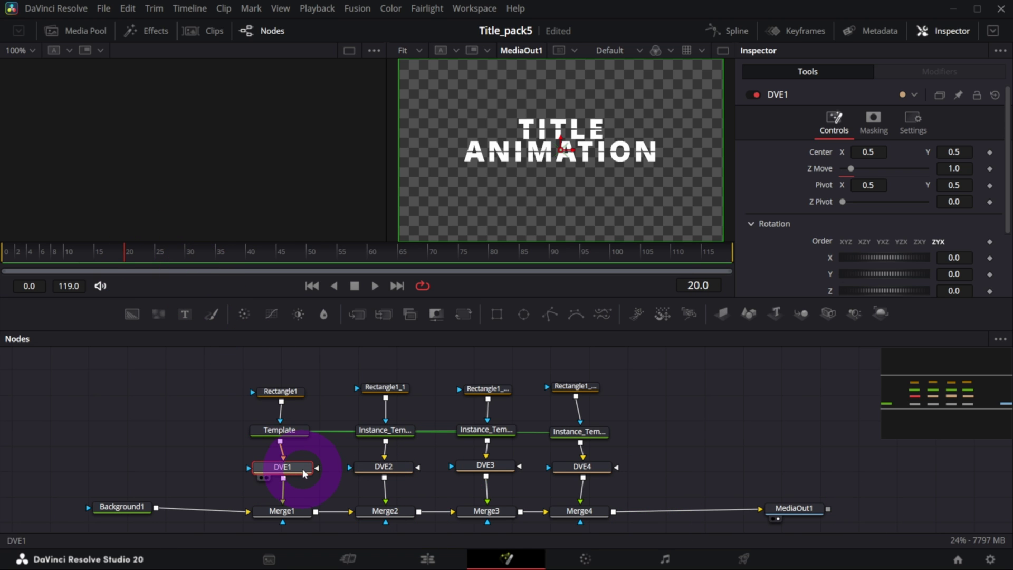
left_click_drag(303, 469, 298, 470)
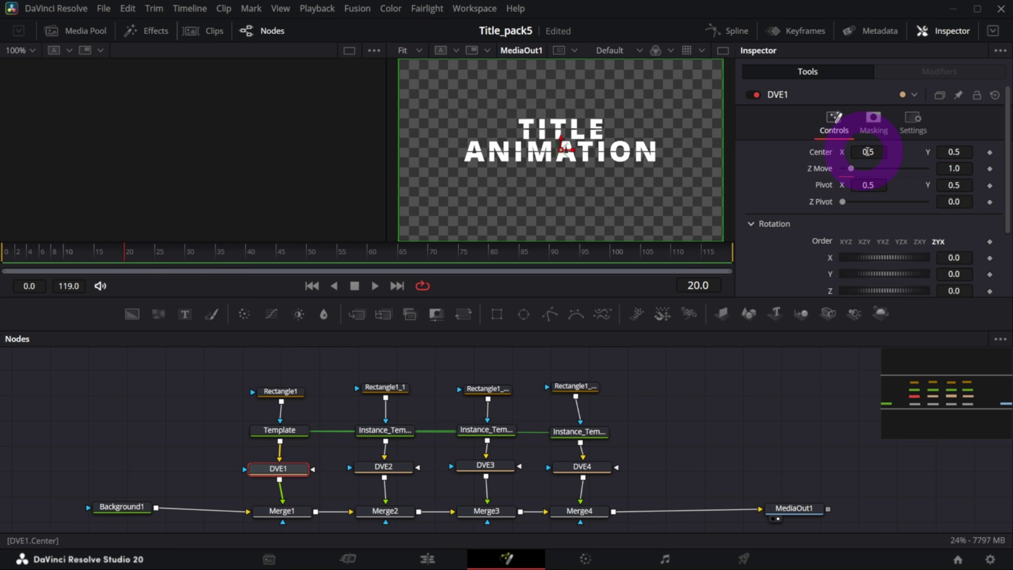
left_click(990, 153)
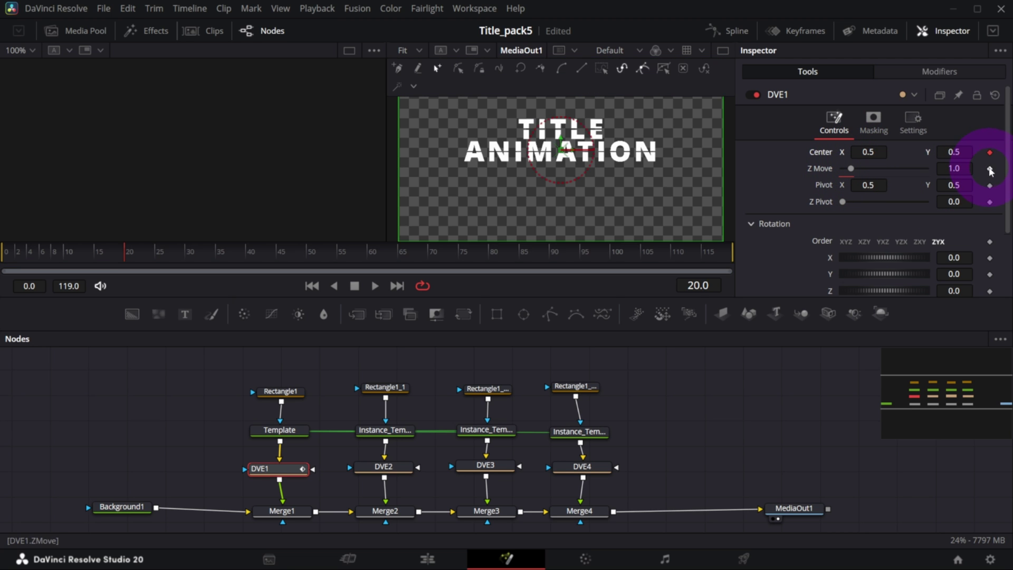
left_click(383, 467)
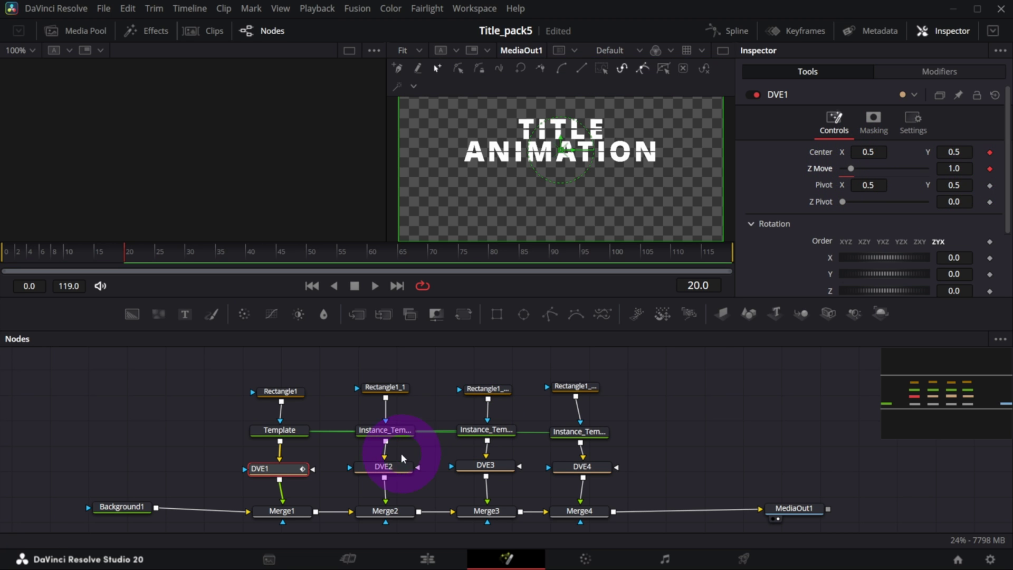
left_click(990, 152)
left_click(486, 465)
left_click(990, 153)
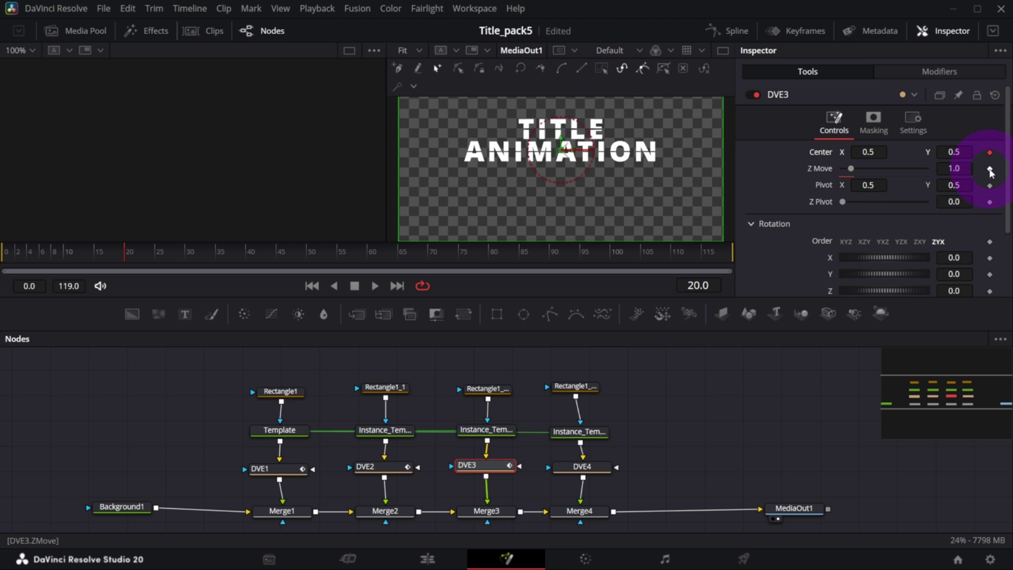
left_click(572, 467)
left_click(990, 152)
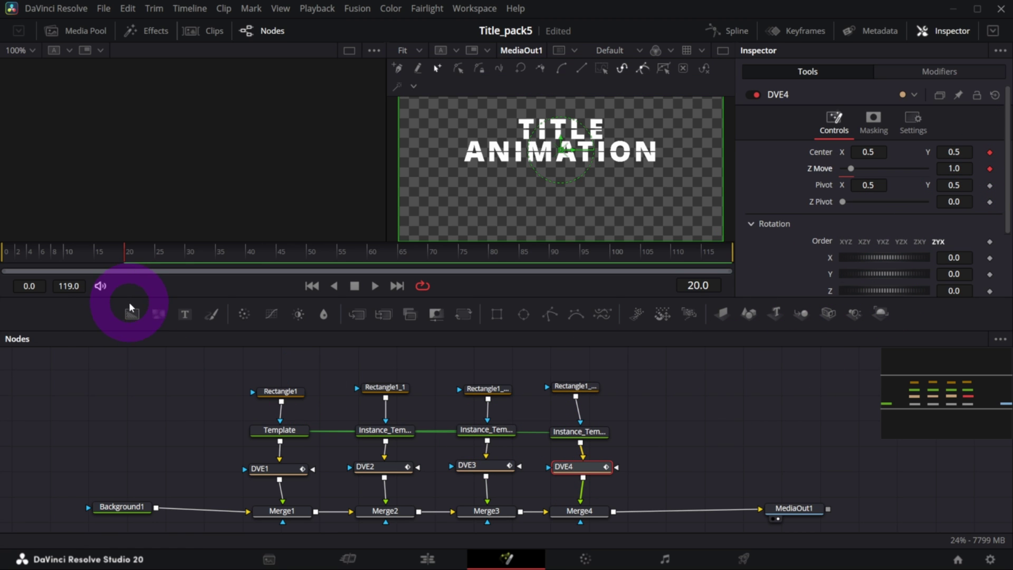
At frame 0, set DVE1's Center X to 0.258 and lower its Z Move to about 0.02.
left_click(316, 289)
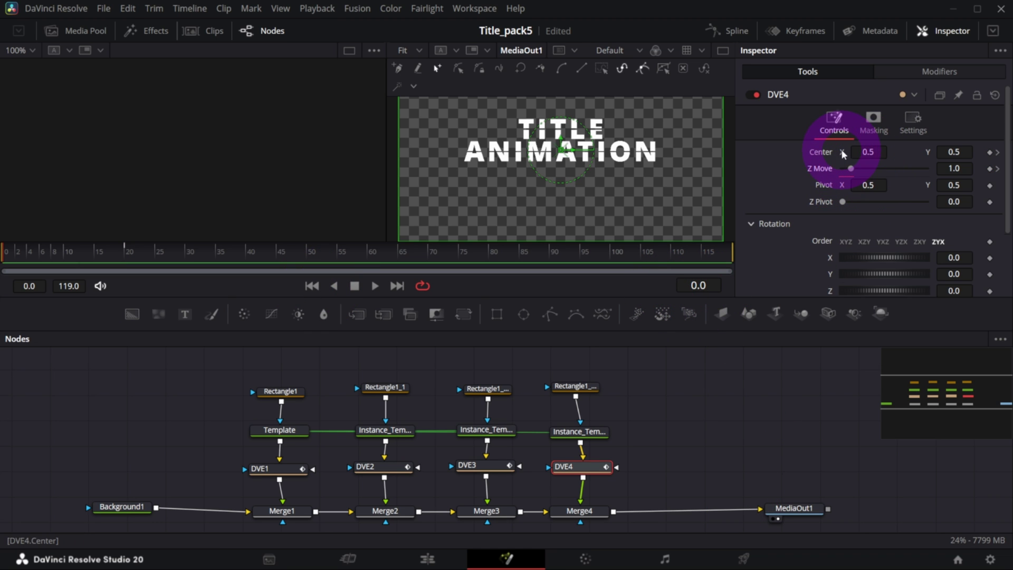
left_click(278, 469)
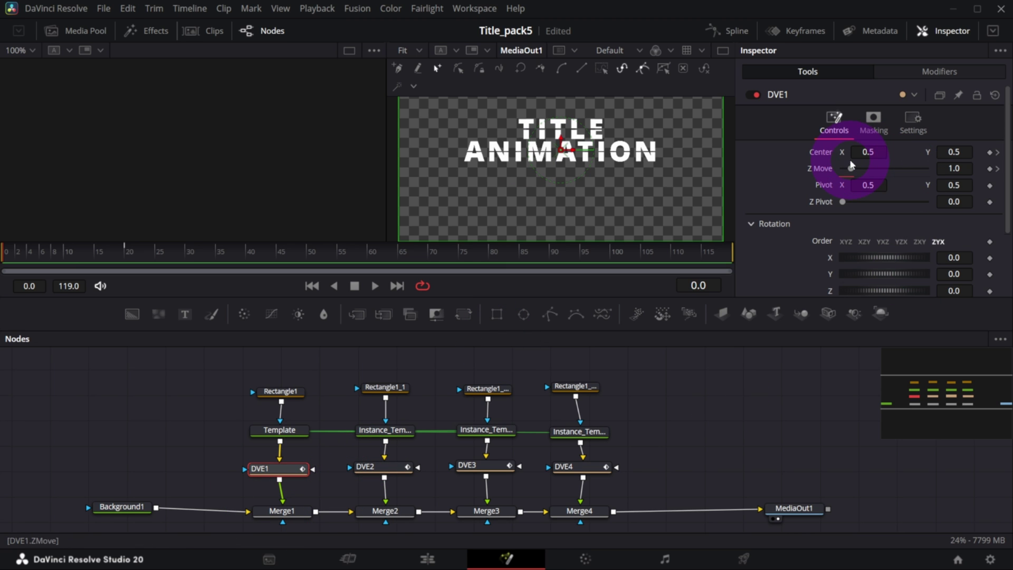
left_click_drag(873, 153, 706, 153)
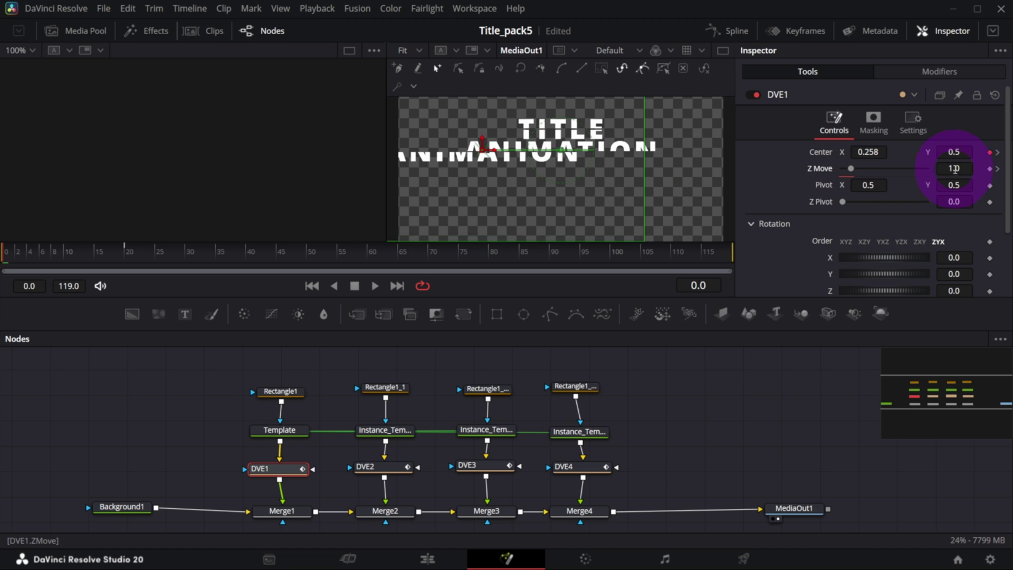
left_click_drag(955, 169, 889, 190)
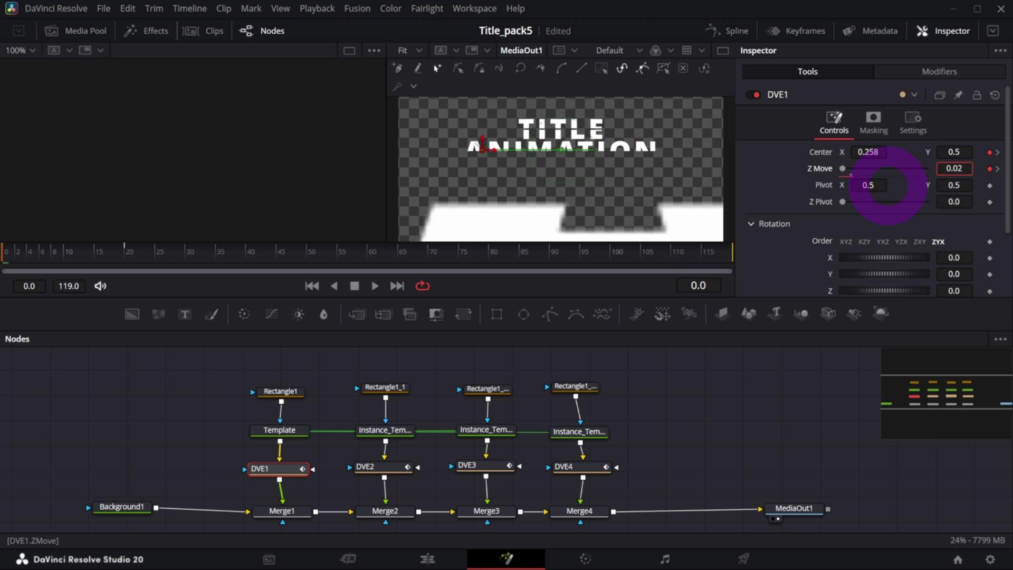
At frame 0, set DVE2's Center X to 1.216 and Z Move to about 0.03, and DVE3's Center X to 0.396 with a reduced Z Move.
left_click(378, 467)
left_click_drag(868, 152, 849, 267)
left_click_drag(954, 169, 886, 172)
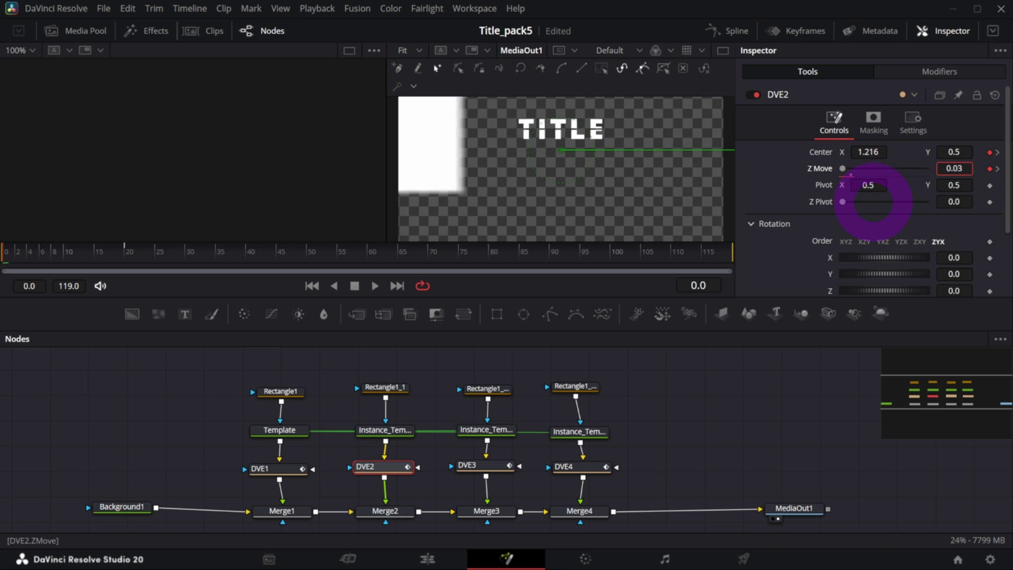
left_click(483, 466)
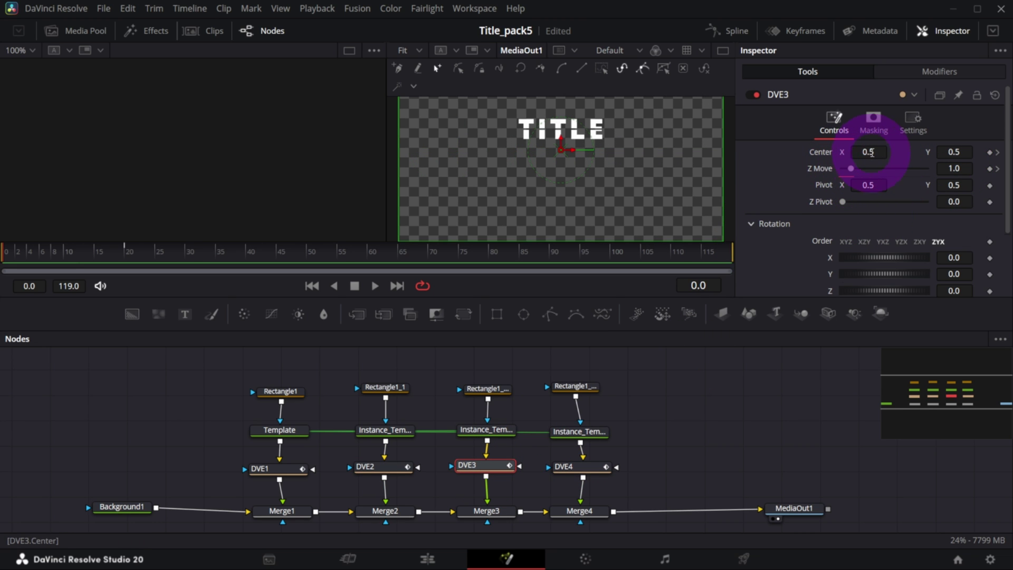
left_click_drag(871, 152, 815, 158)
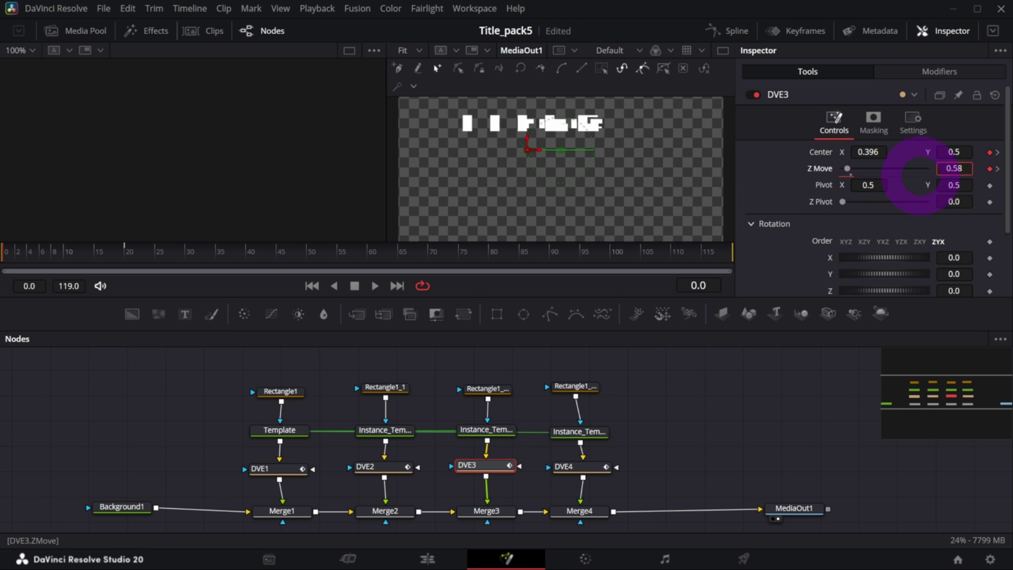
At frame 0, set DVE4's Center X to 1.021 and its Z Move to 0.33.
left_click(578, 467)
left_click_drag(865, 153, 708, 219)
left_click_drag(958, 170, 927, 170)
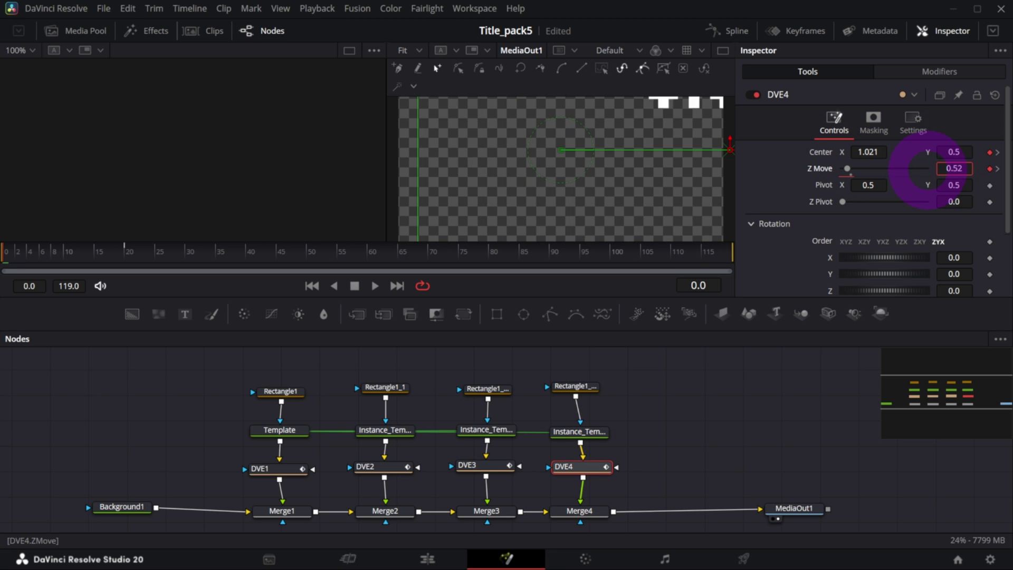
Play the opening of the title animation several times from the first frame to check how the slices come together.
left_click(566, 156)
scroll(565, 156, "down", 1, "ctrl")
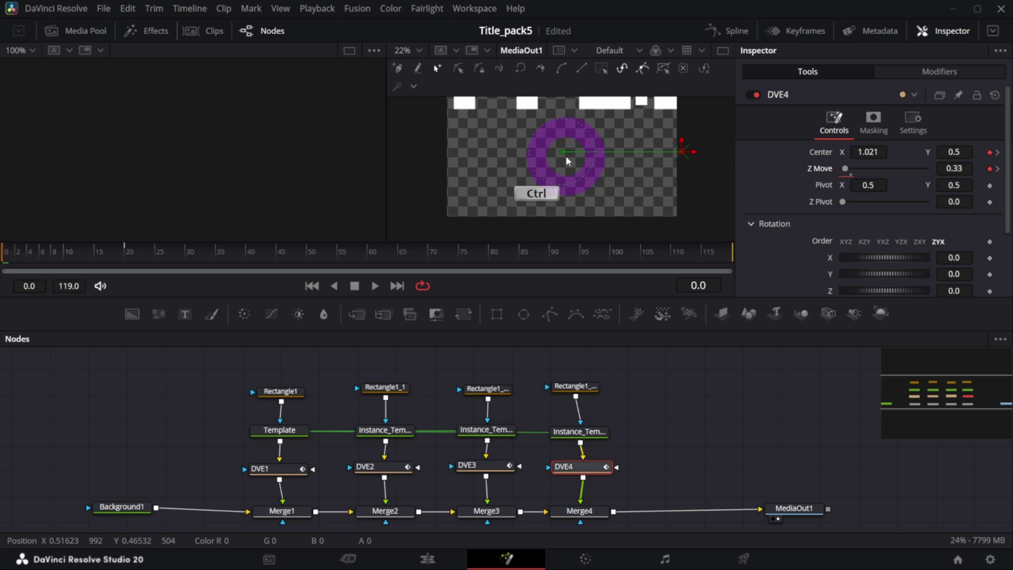
left_click(412, 50)
left_click(406, 68)
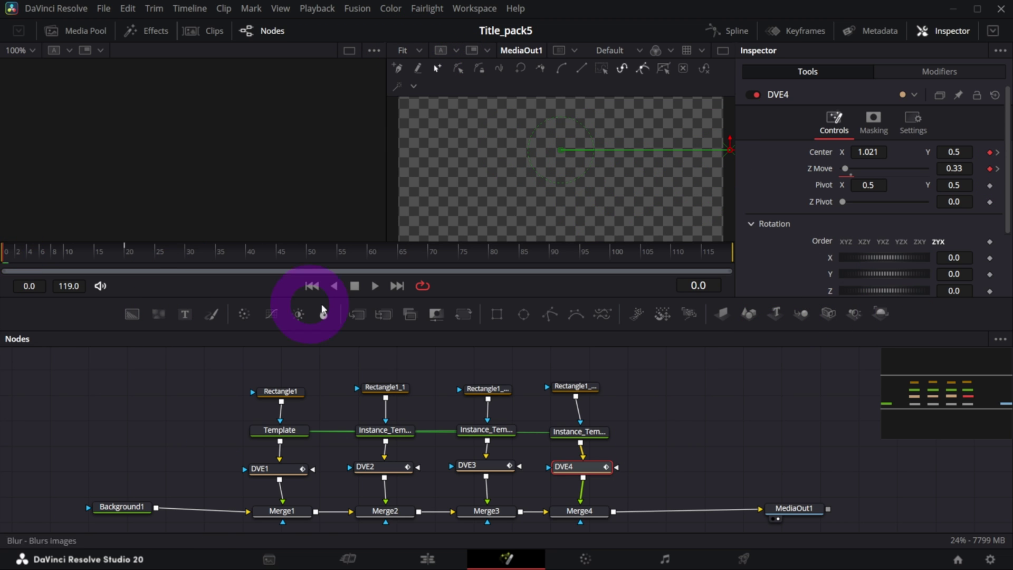
left_click(376, 286)
left_click(312, 285)
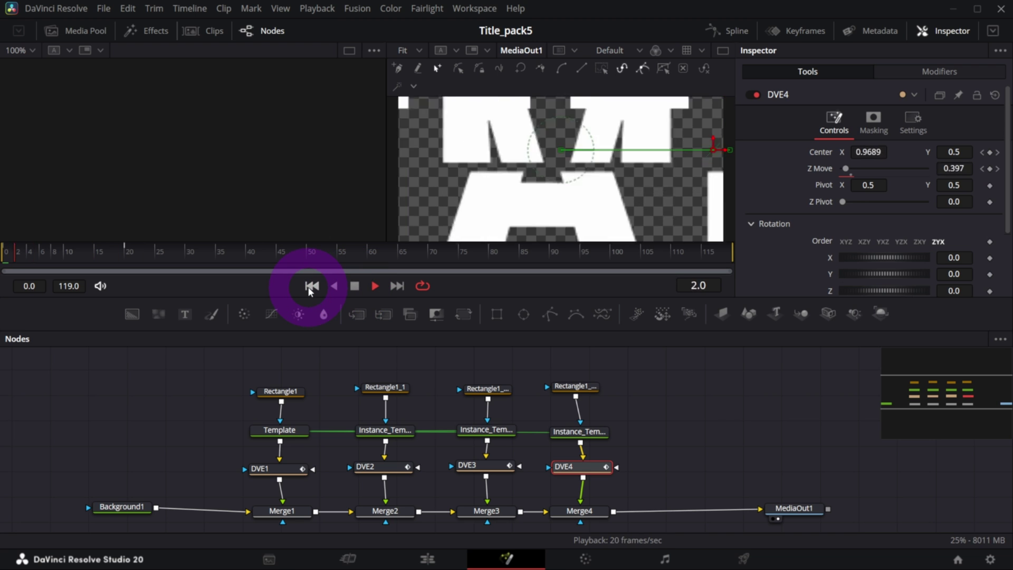
left_click(312, 285)
left_click(312, 286)
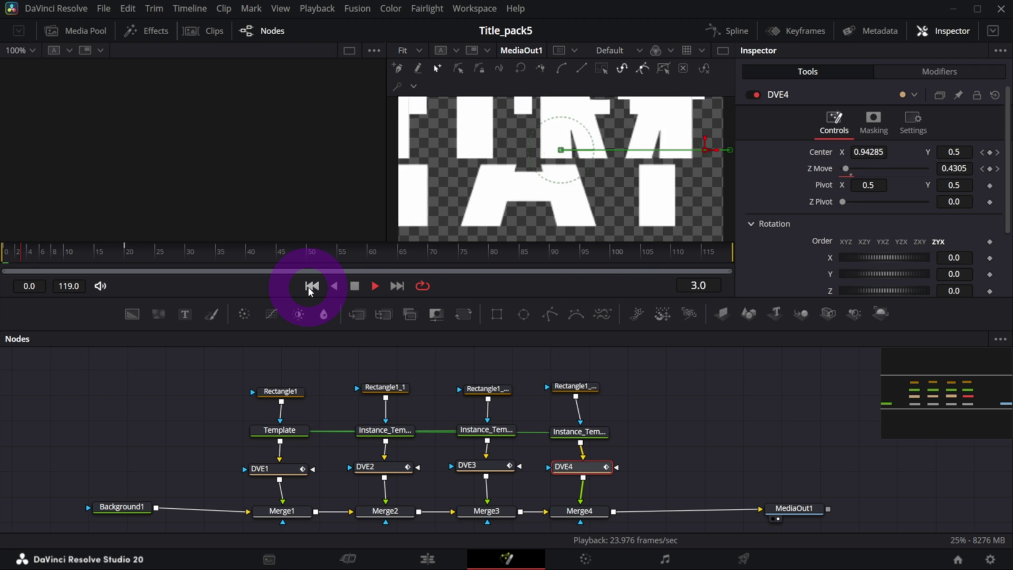
left_click(312, 286)
left_click(312, 285)
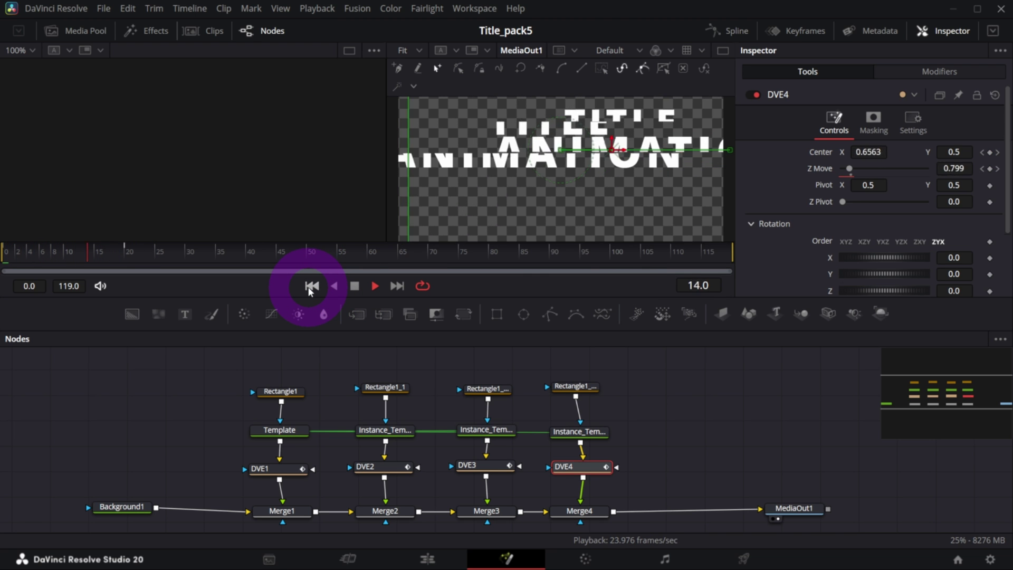
key("space")
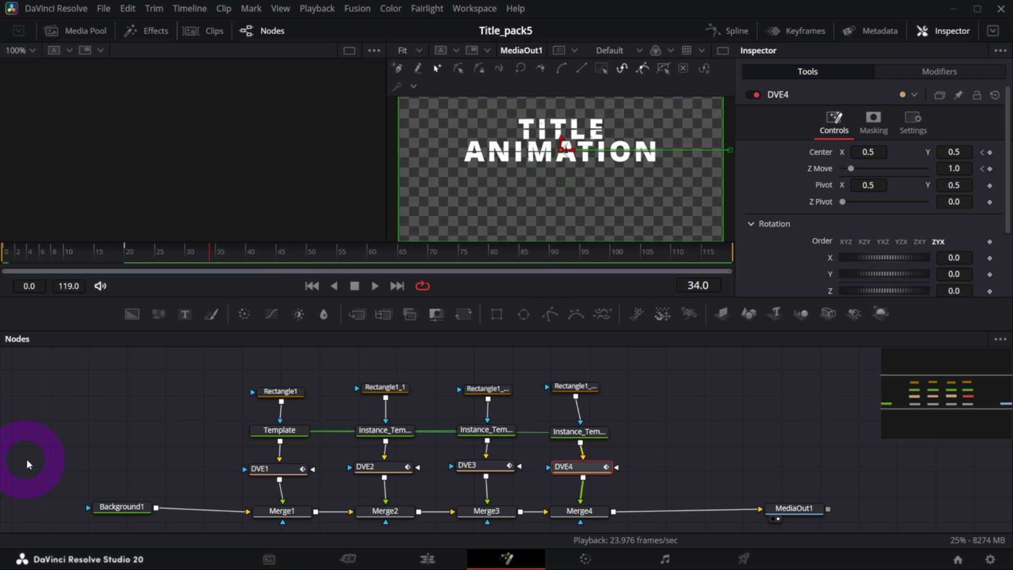
left_click(306, 469)
left_click(380, 468)
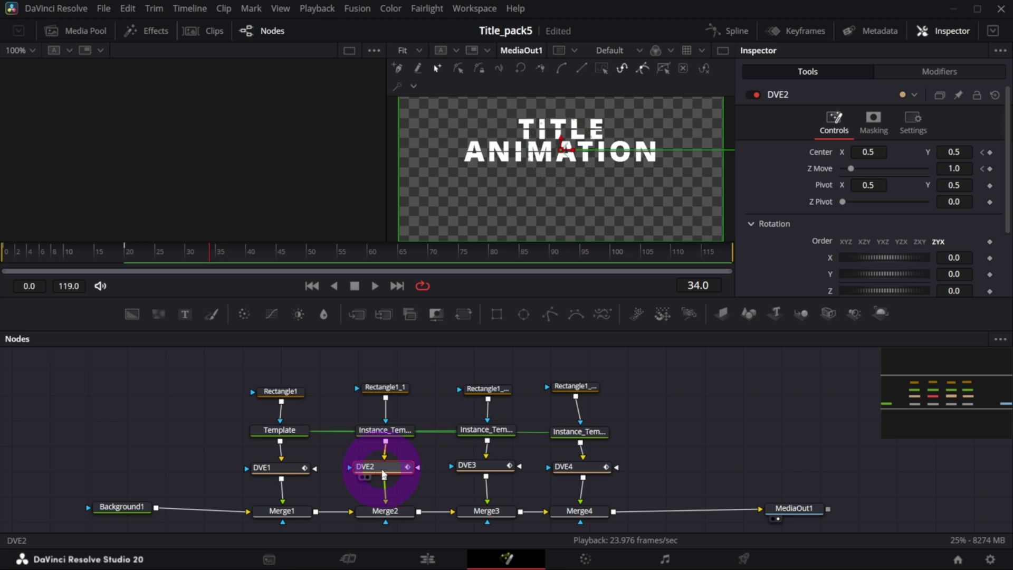
left_click(481, 467)
left_click(572, 469)
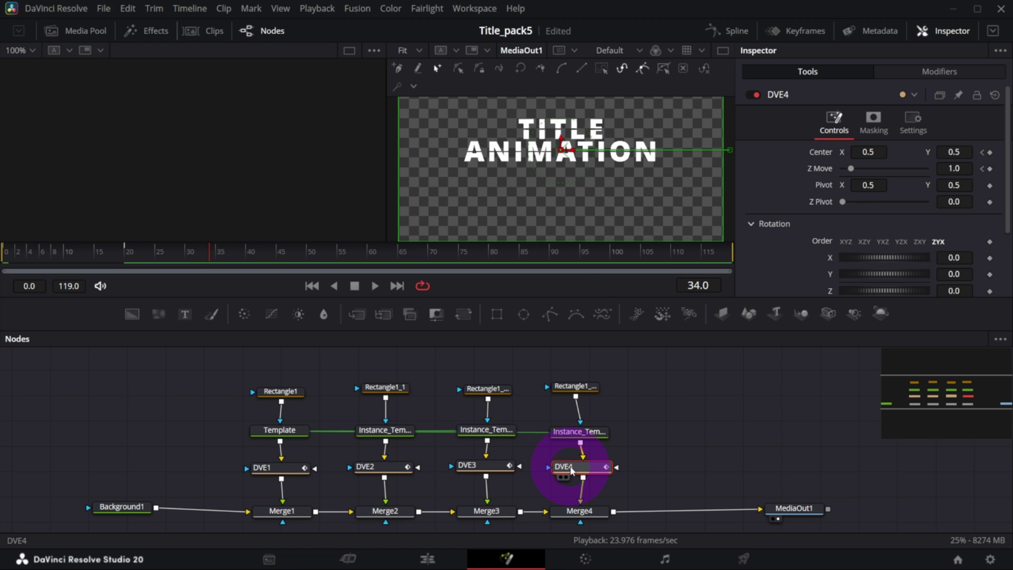
scroll(565, 191, "up", 1)
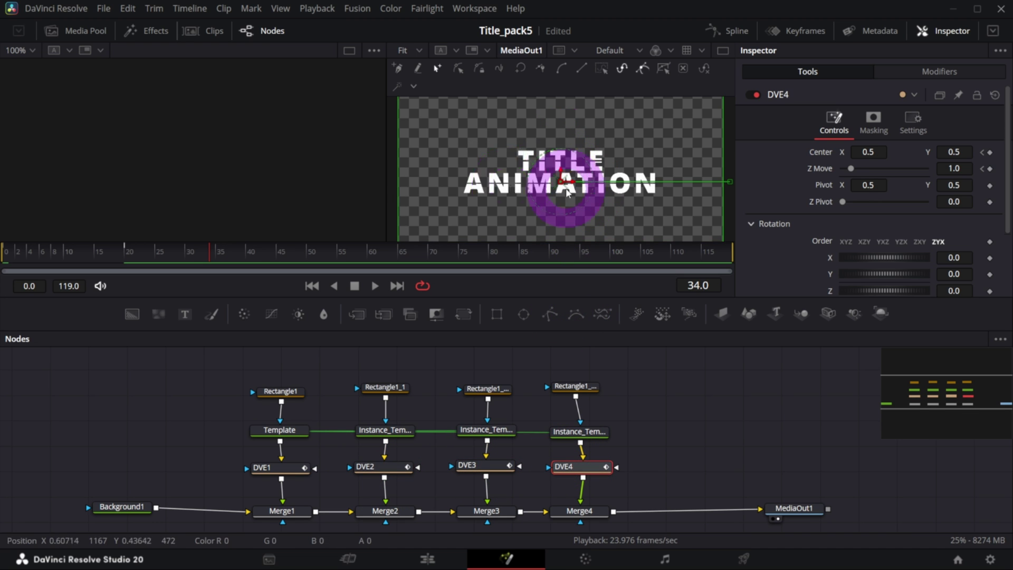
left_click(584, 316)
left_click(553, 213)
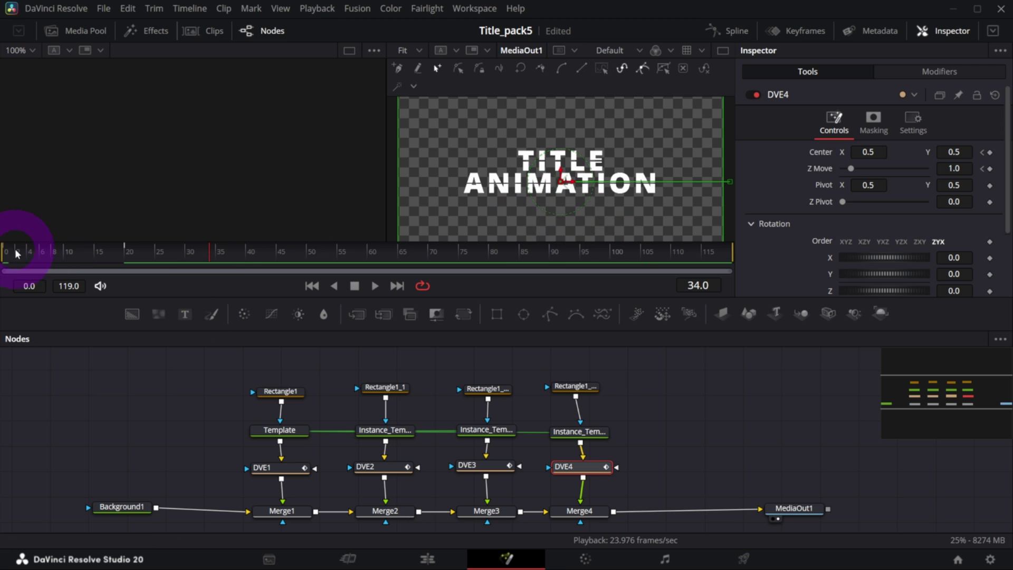
At frame 40, add keyframes for Center and Z Move on DVE1 and DVE2.
left_click_drag(58, 249, 515, 256)
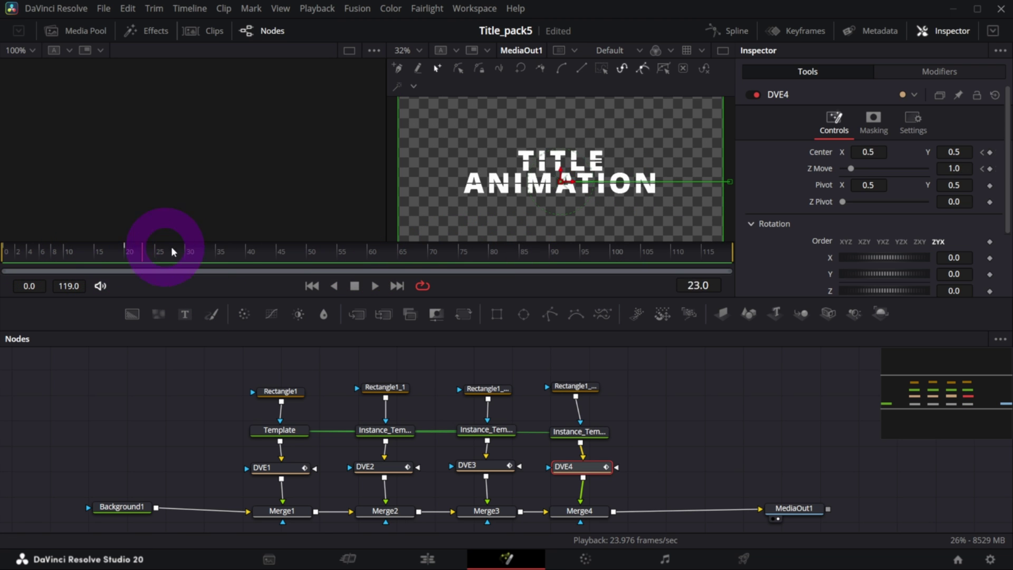
left_click_drag(173, 252, 207, 258)
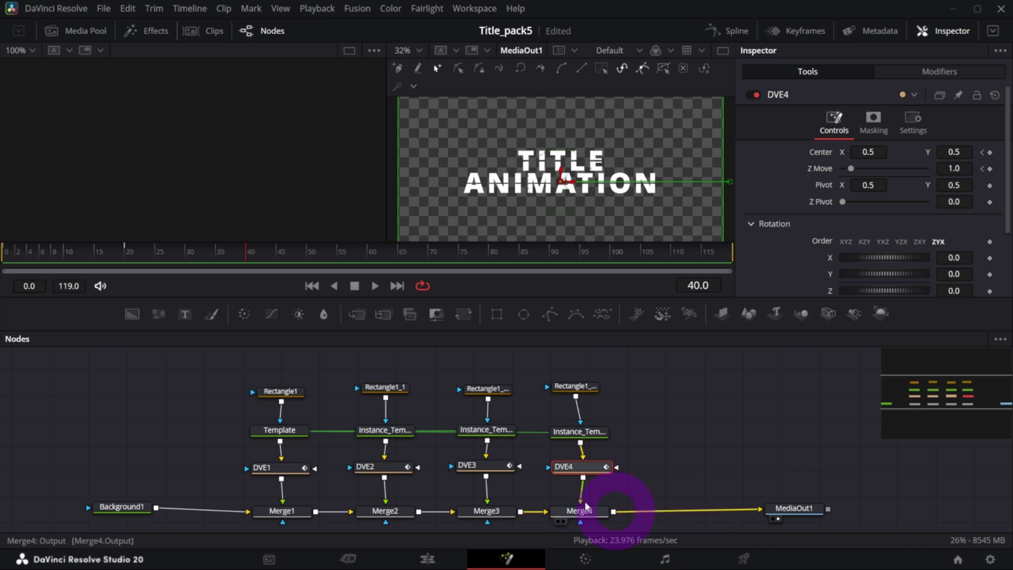
left_click(274, 470)
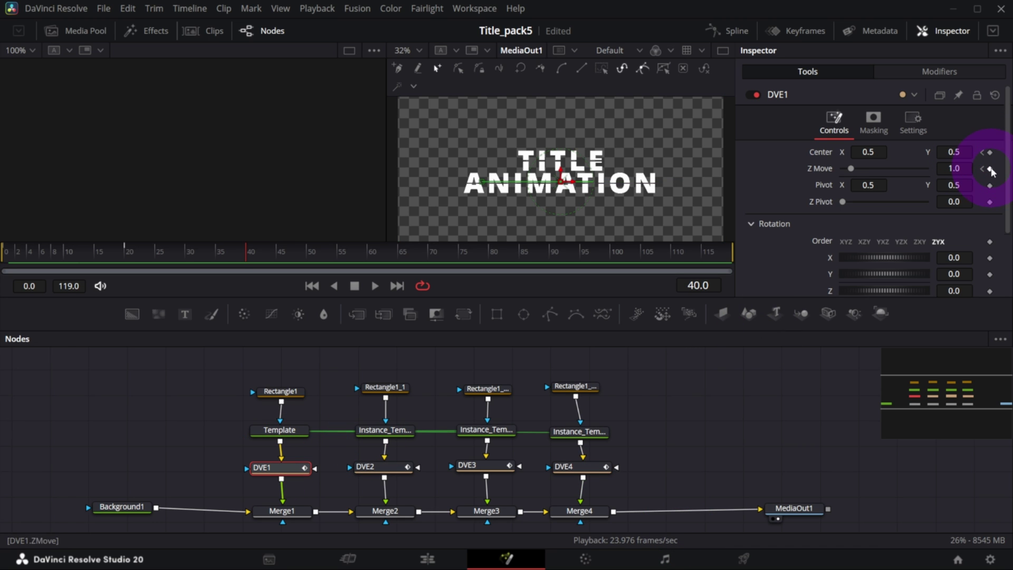
left_click(991, 169)
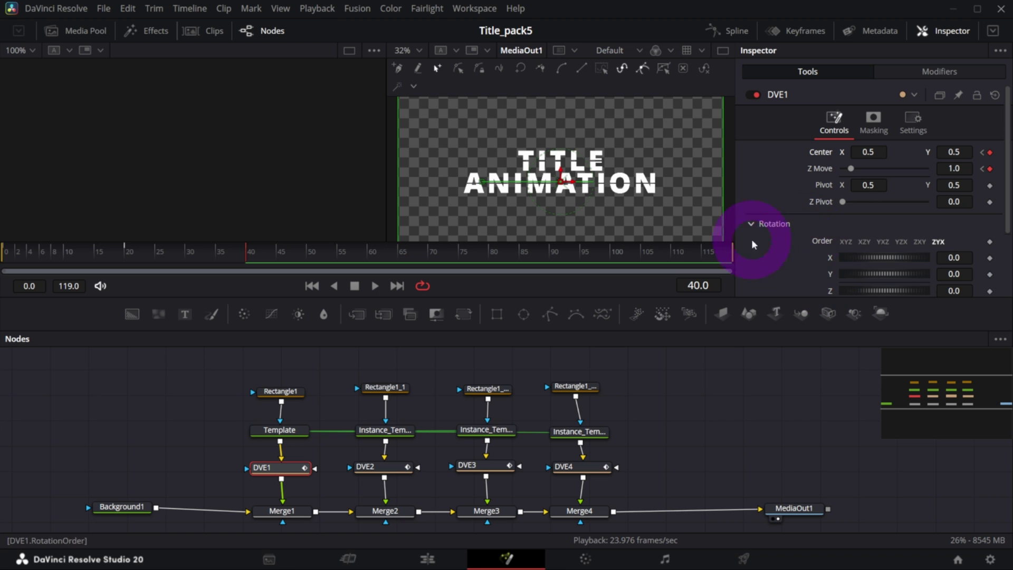
left_click(384, 467)
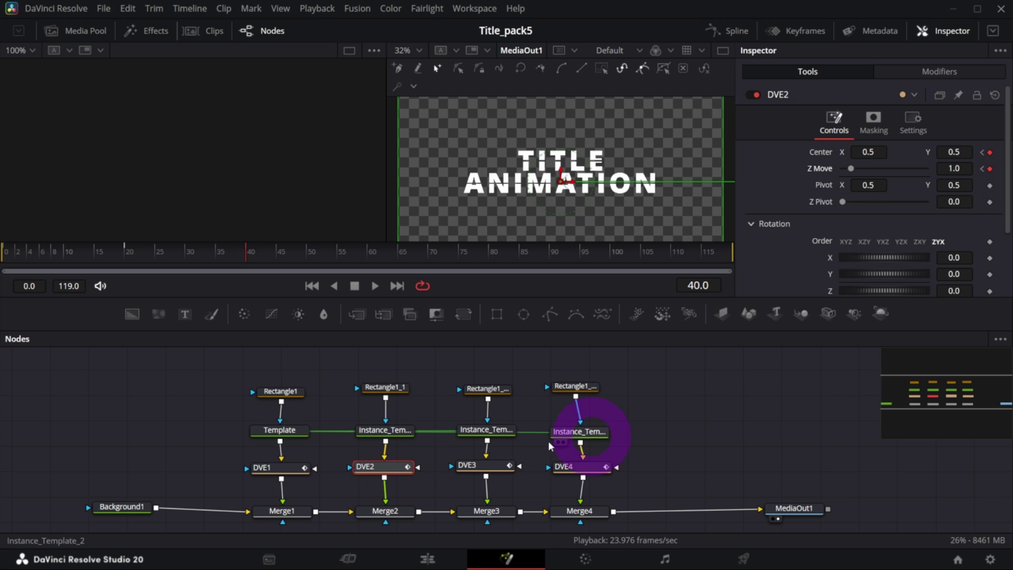
At frame 40, add keyframes for Center and Z Move on DVE3 and DVE4.
left_click(484, 466)
left_click(990, 152)
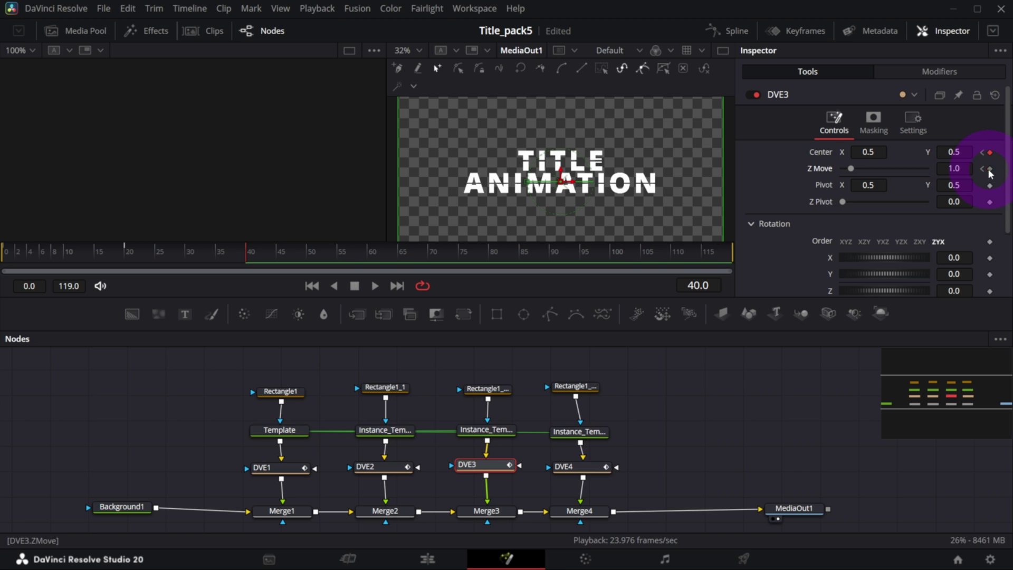
left_click(575, 466)
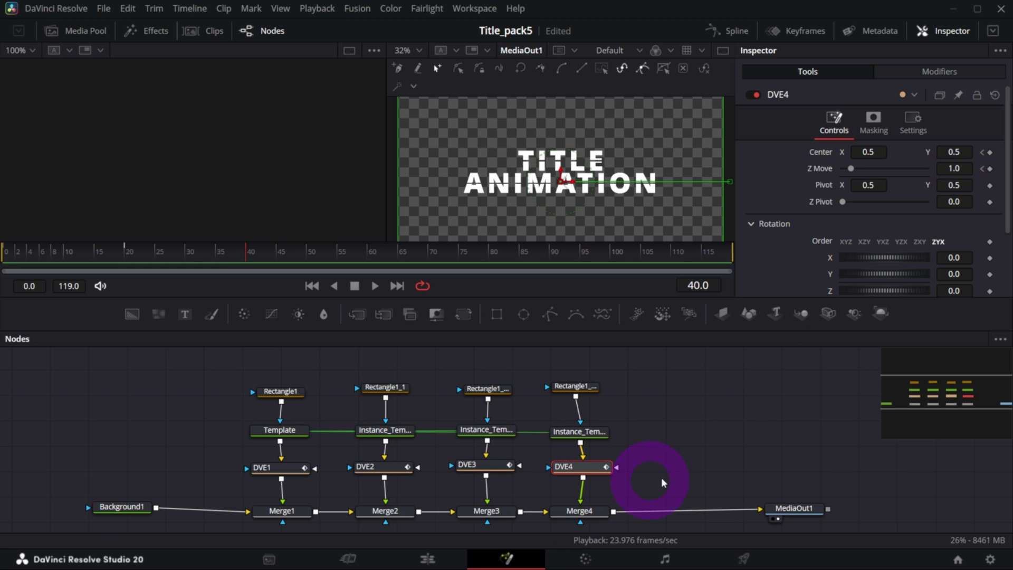
left_click(990, 153)
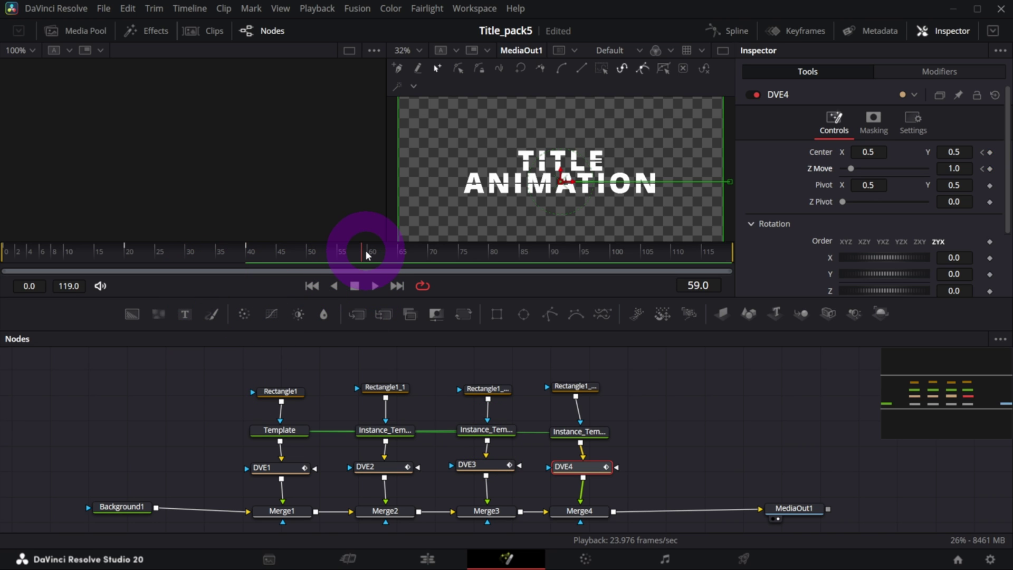
At frame 60, set DVE2's Center X to 0.2 and Z Move to 0, and DVE3's Center X to 0.937 and Z Move to 0.04.
left_click_drag(366, 250, 370, 254)
left_click_drag(867, 153, 873, 132)
left_click(382, 468)
left_click_drag(954, 168, 894, 185)
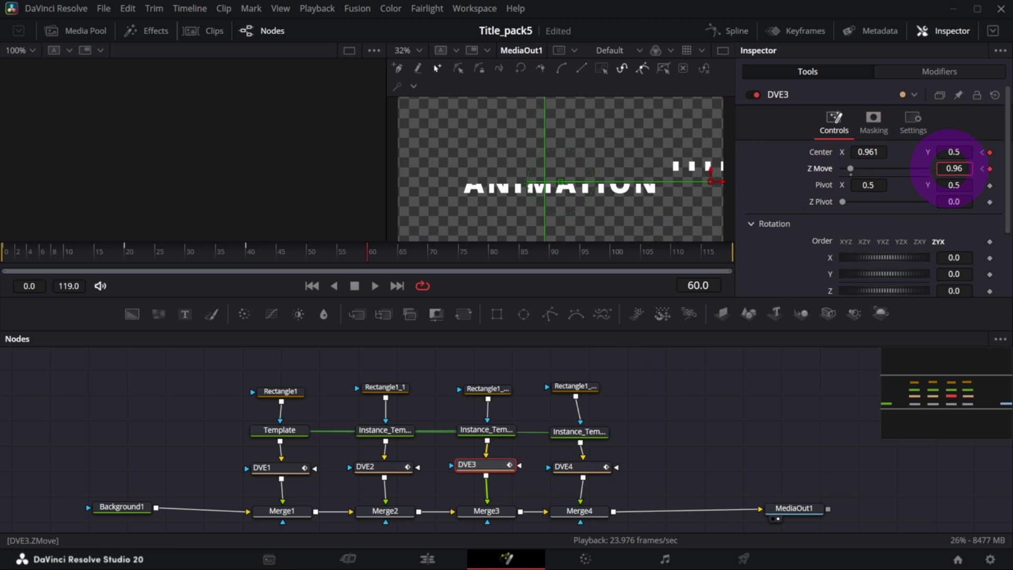
left_click_drag(953, 169, 789, 170)
At frame 60, set DVE4's Center X to 0.866 and its Z Move to 0.44.
left_click(593, 483)
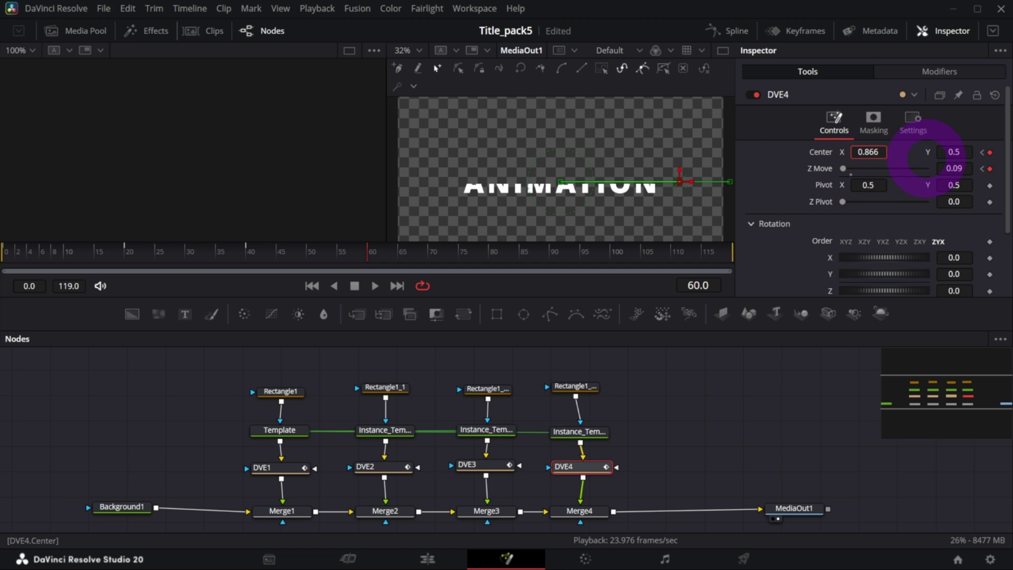
left_click(475, 466)
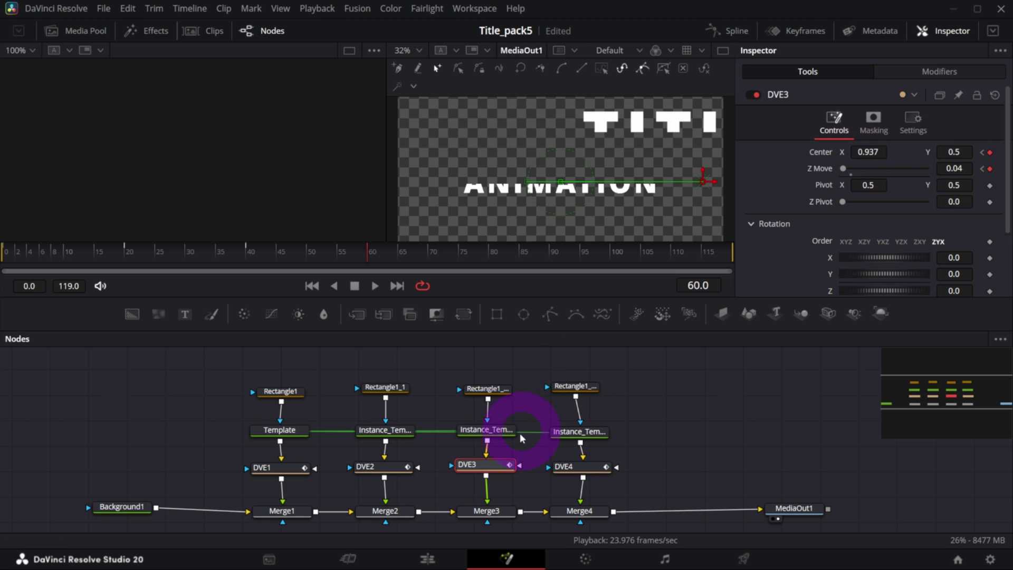
left_click(380, 467)
left_click(577, 466)
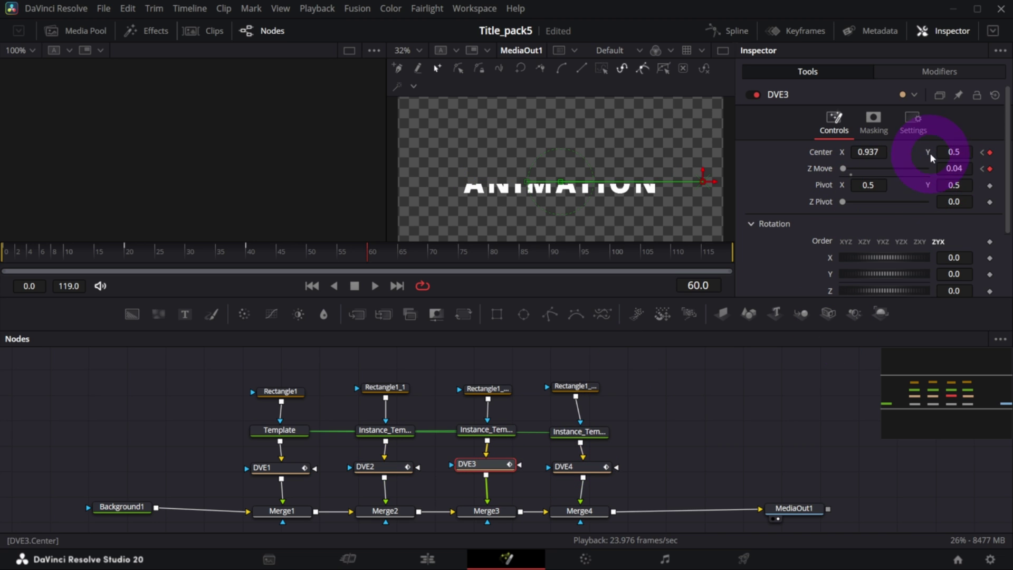
At frame 60, keyframe DVE2's Center and Z Move, and lower DVE1's Z Move to 0.
left_click(381, 467)
left_click(990, 152)
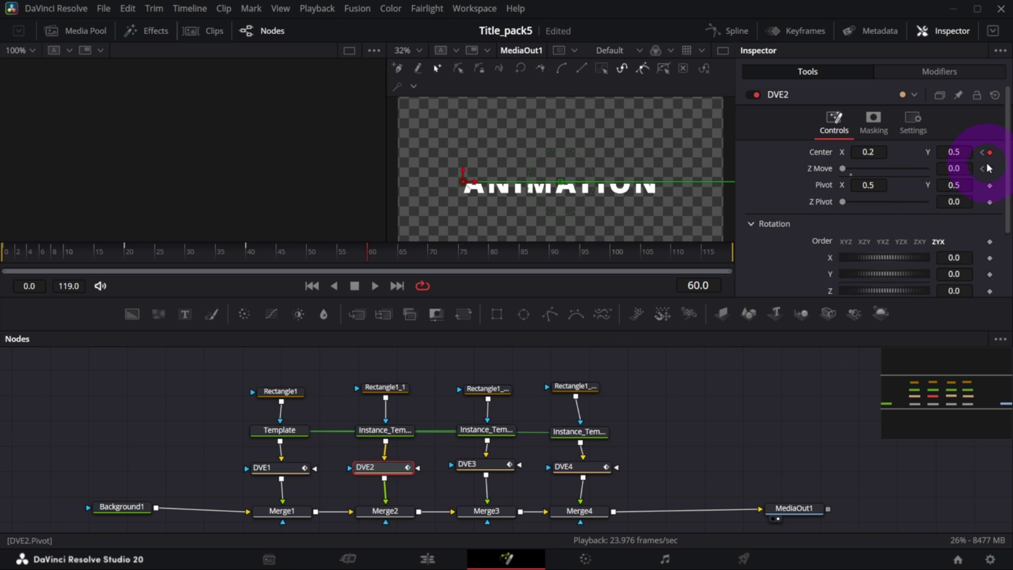
left_click(989, 168)
left_click(275, 470)
left_click_drag(961, 169, 880, 169)
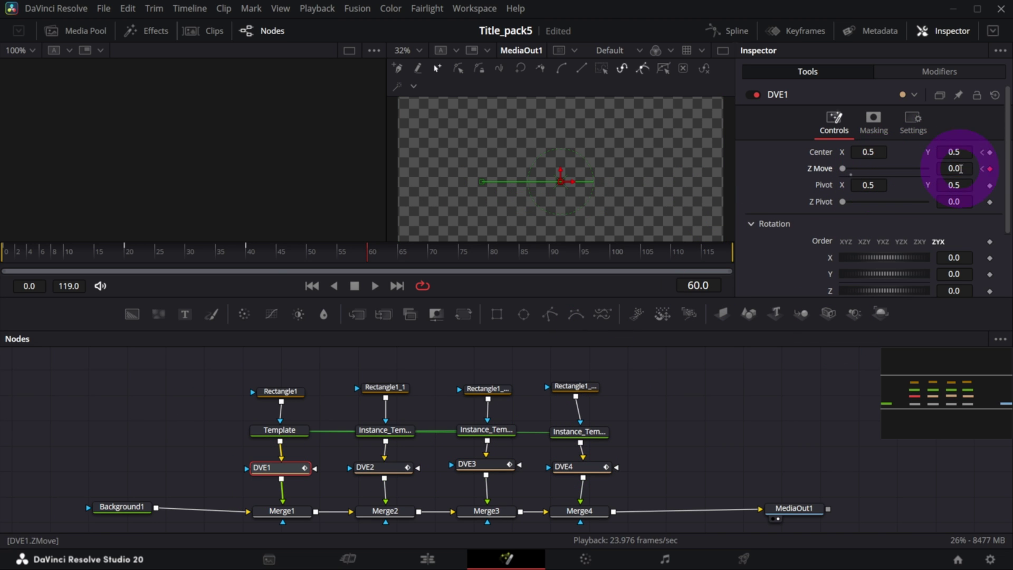
Play the title's exit animation repeatedly from frame 40 to check how the slices fly apart, and stop playback.
left_click(243, 257)
left_click(375, 285)
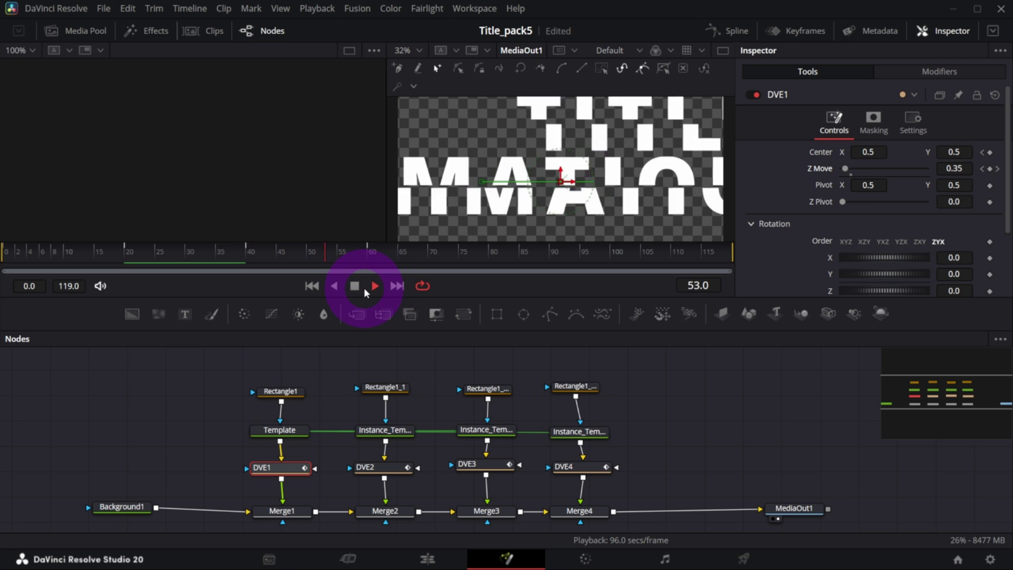
left_click(253, 251)
left_click(246, 254)
left_click(246, 255)
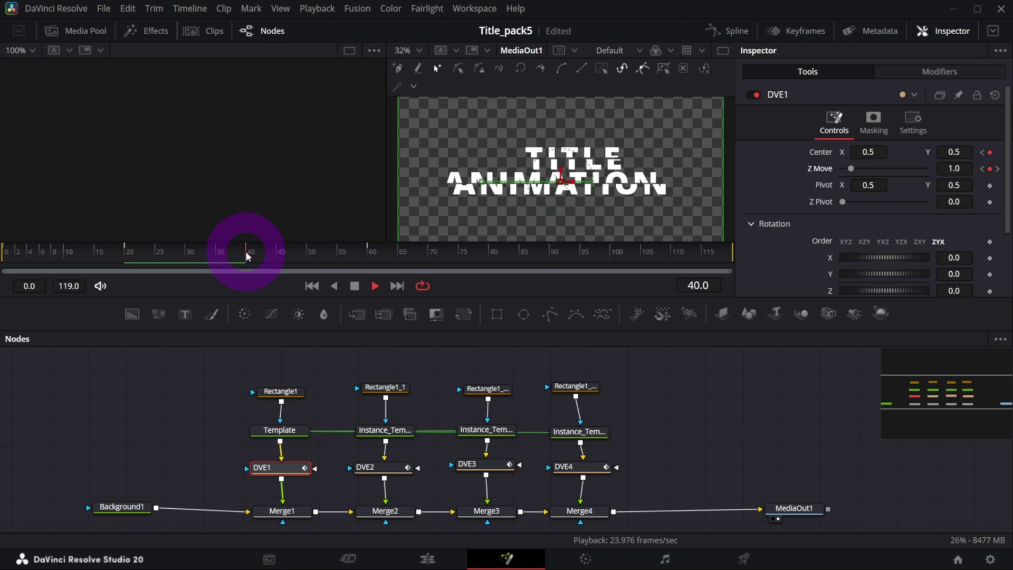
left_click(246, 255)
left_click(353, 286)
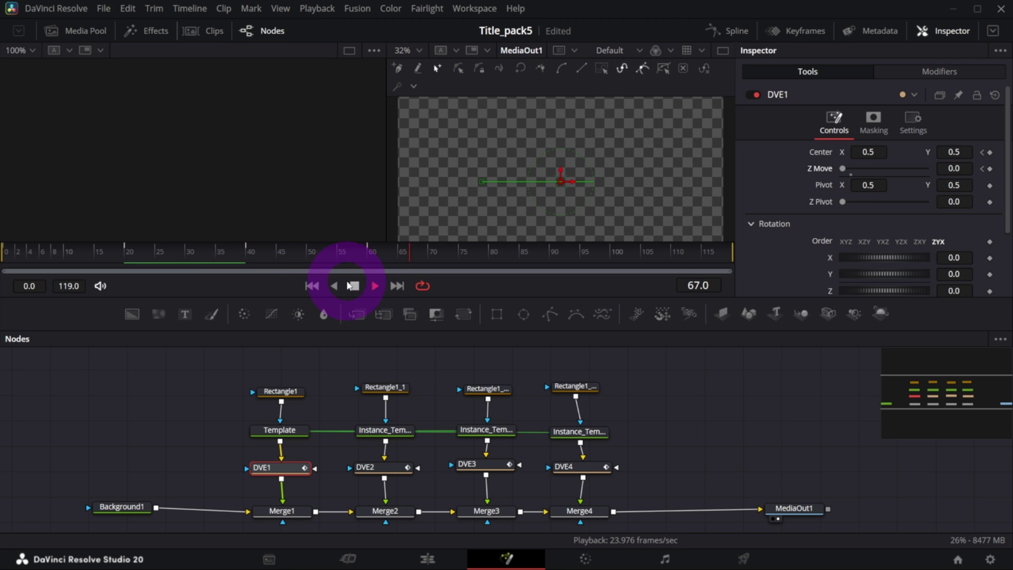
left_click(690, 389)
left_click(464, 213)
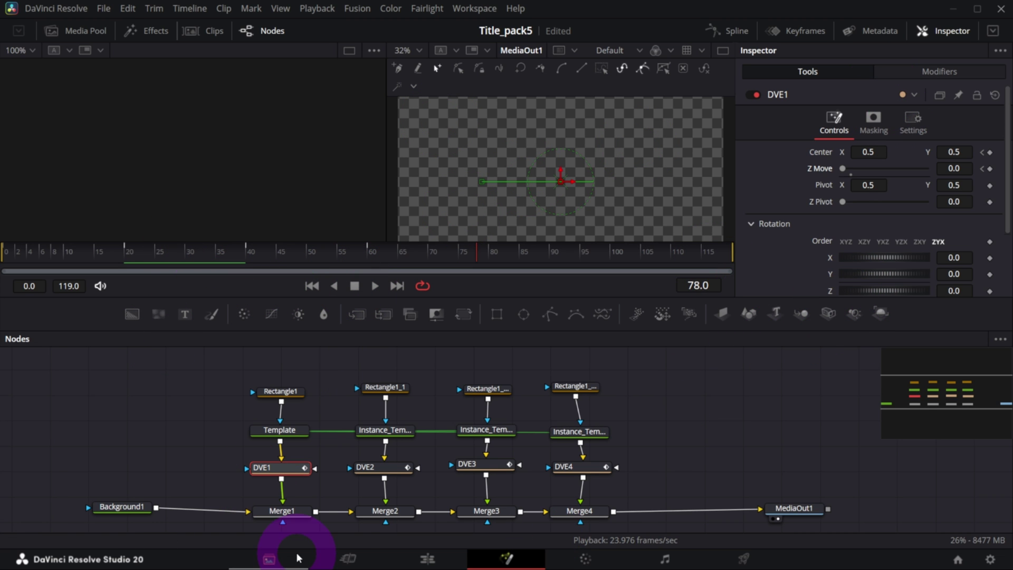
Open the Spline editor for DVE1, display its Displacement and Z Move curves, and fit them in the graph.
left_click(716, 41)
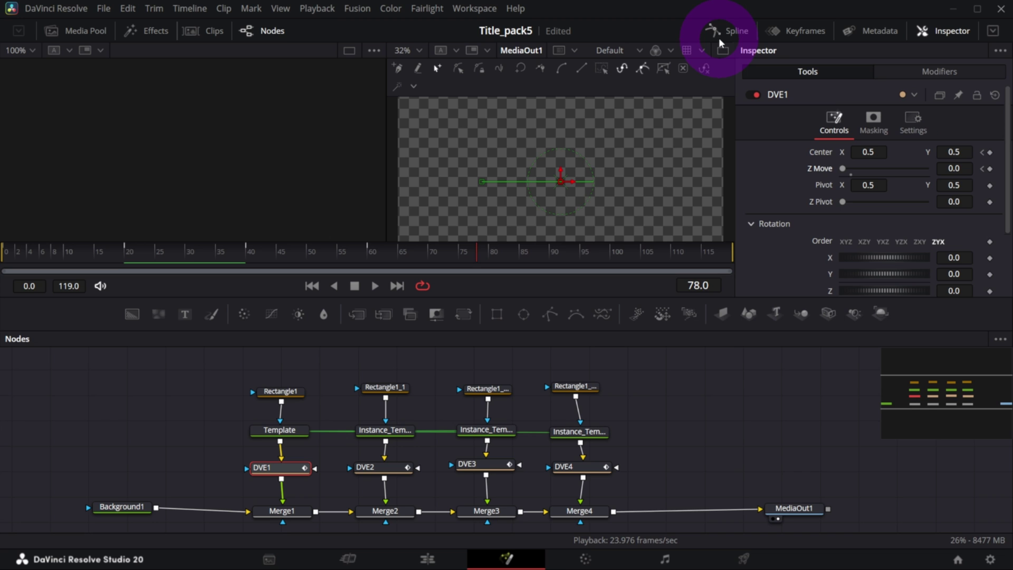
left_click(732, 39)
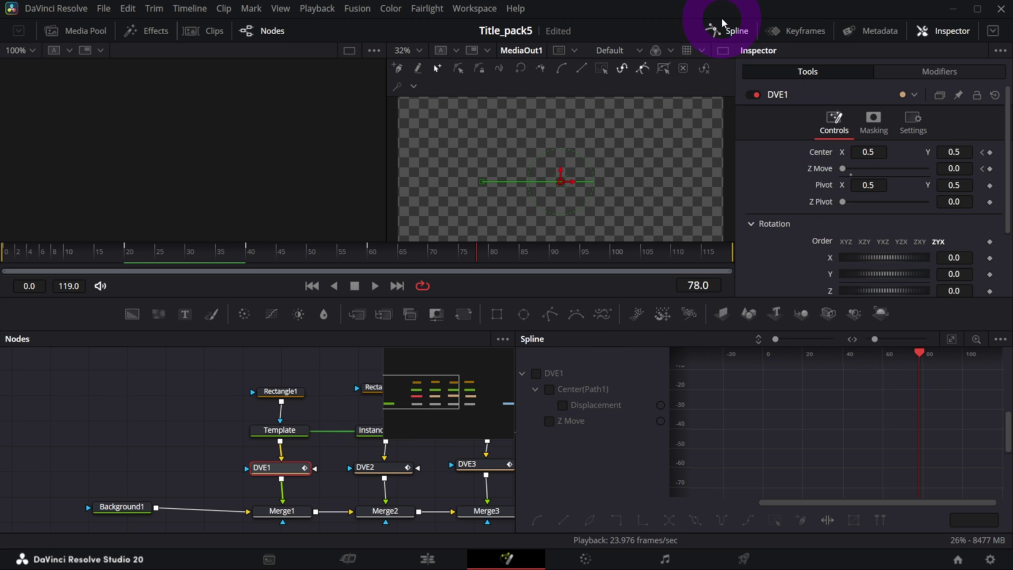
left_click(772, 439)
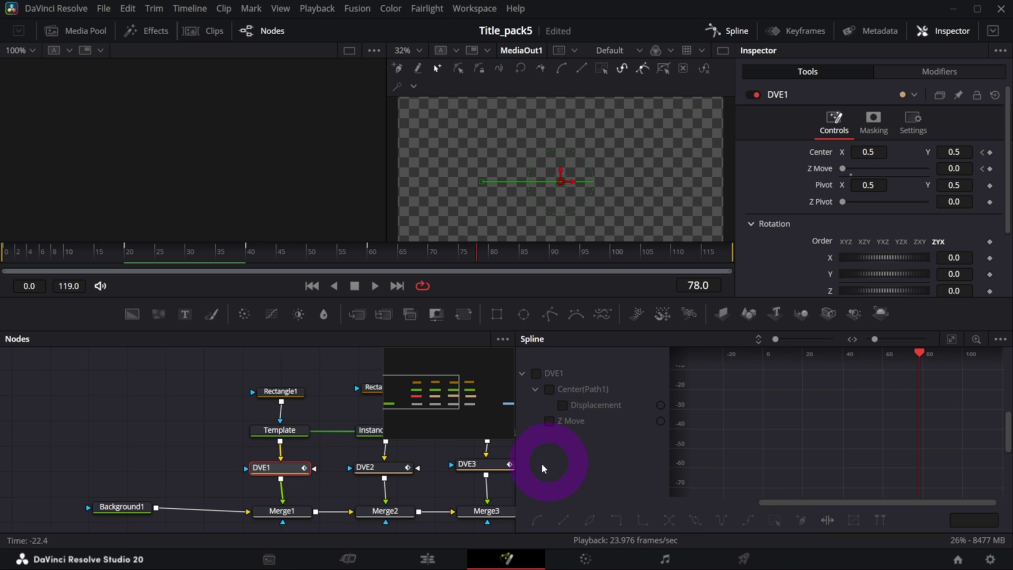
left_click(561, 403)
left_click(550, 422)
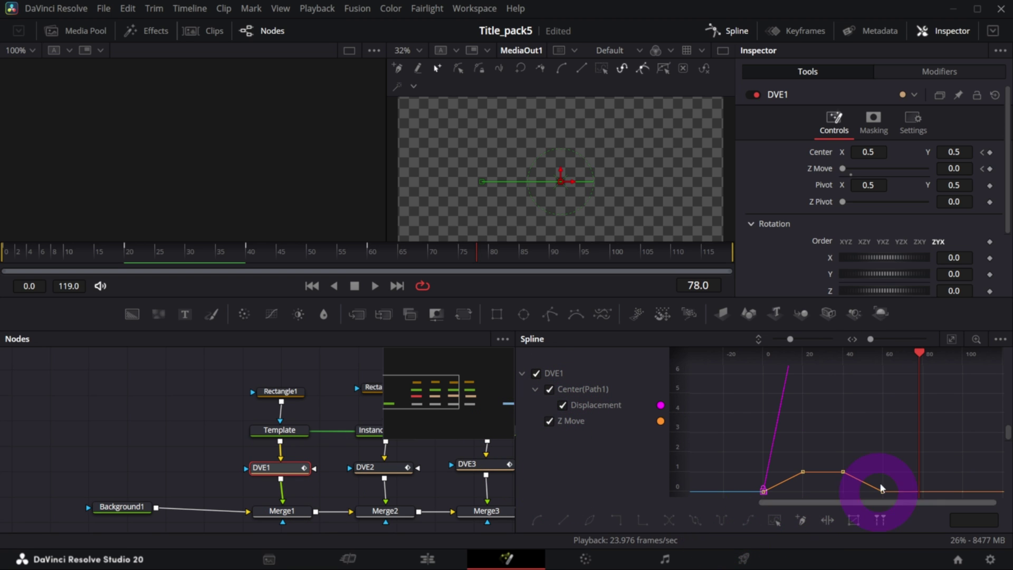
left_click(952, 340)
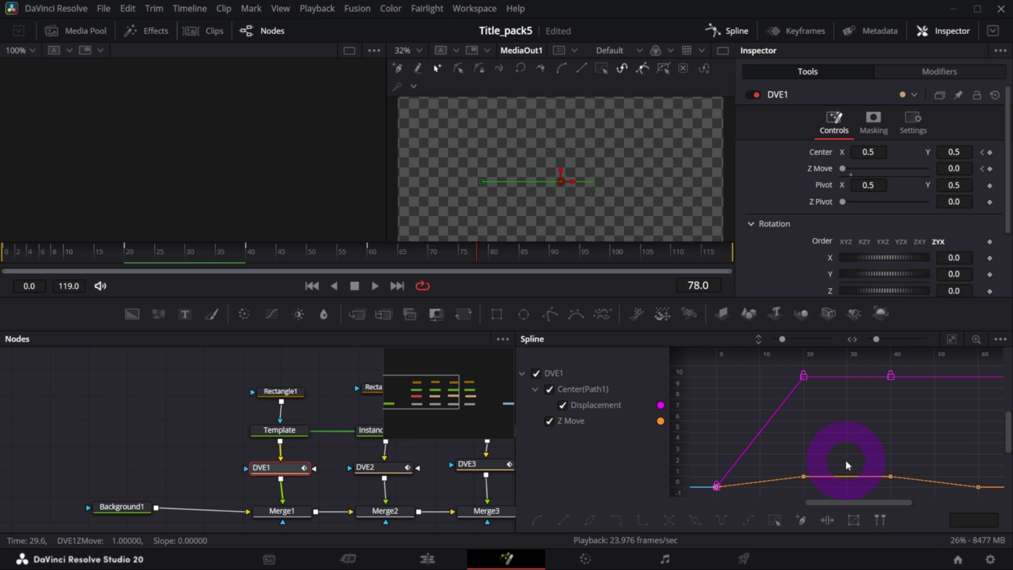
Select the keyframes on DVE1's Displacement and Z Move curves and apply Smooth to them.
left_click_drag(835, 366, 672, 541)
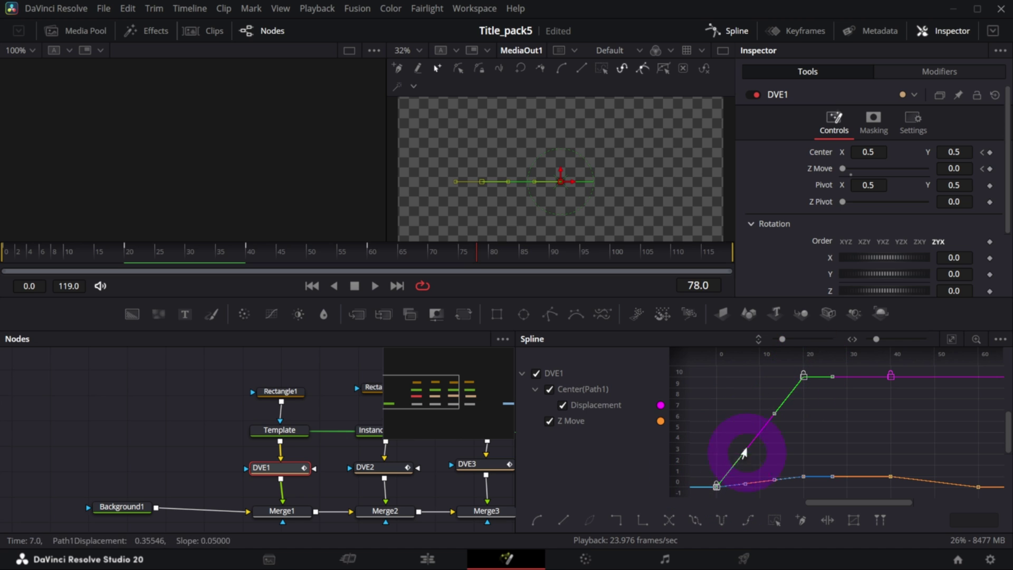
left_click(534, 523)
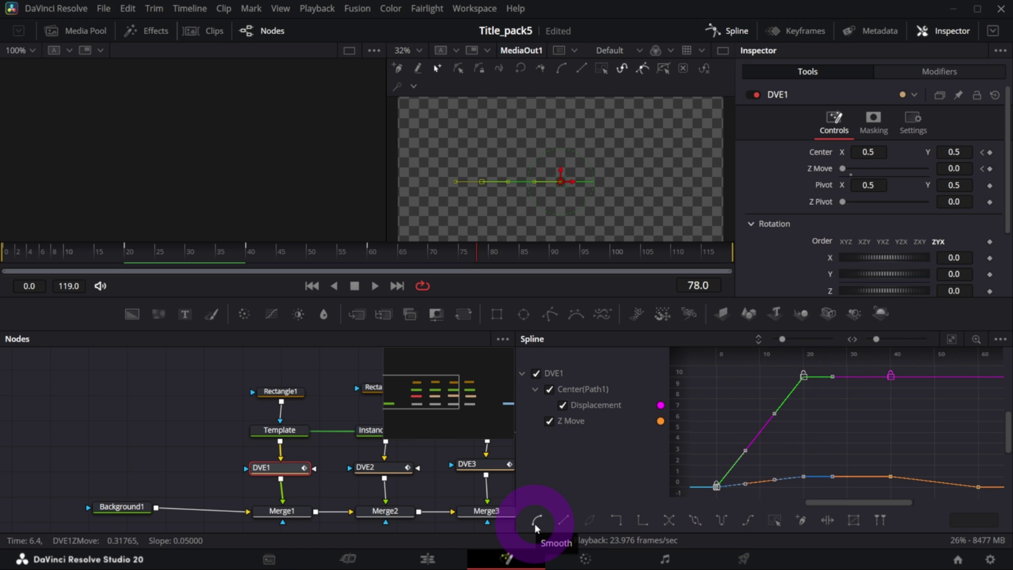
left_click(685, 429)
left_click(784, 380)
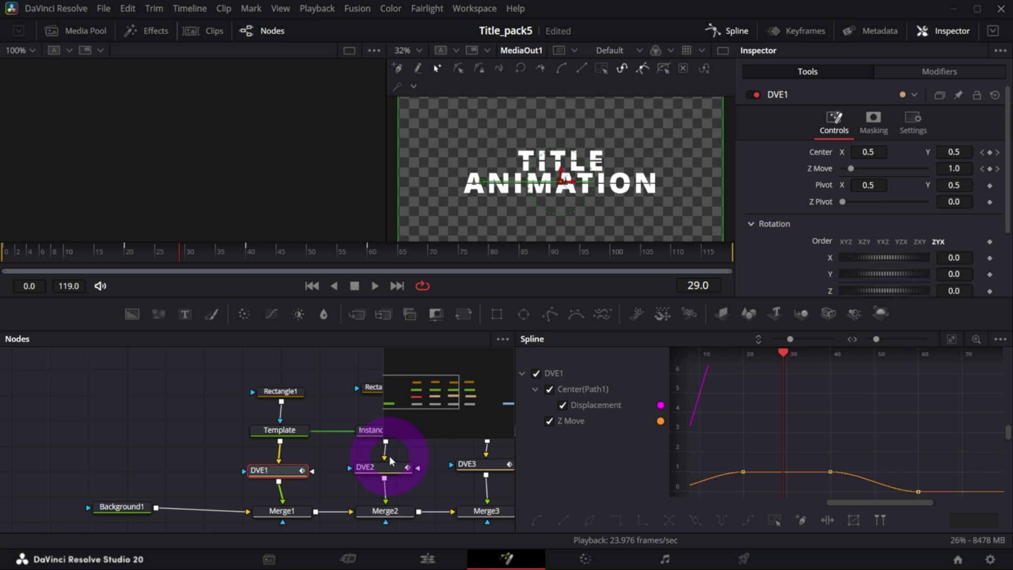
Close the Spline editor and move the MediaOut1 node farther from Merge4 to make room for another node.
left_click(467, 464)
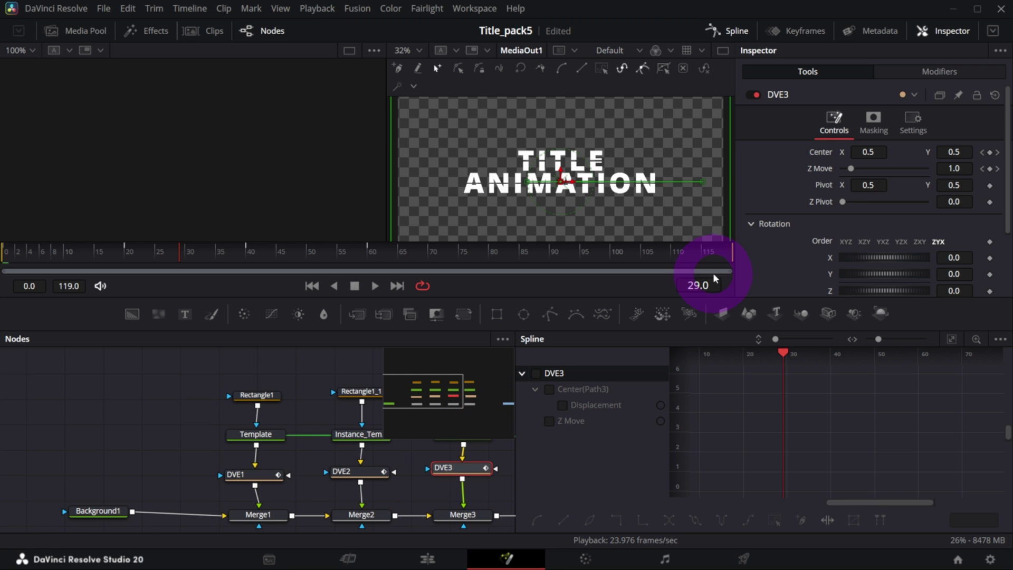
left_click(727, 30)
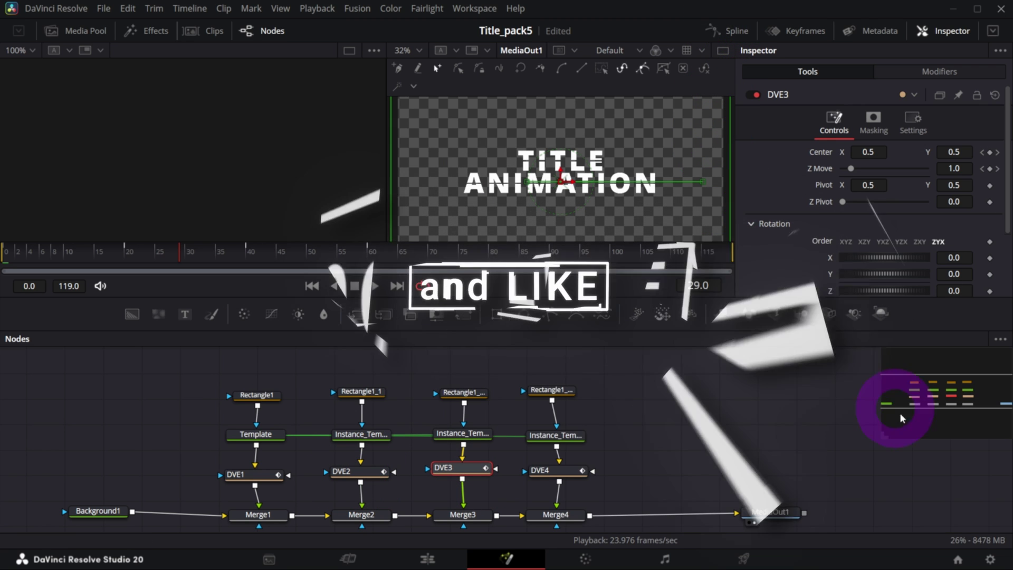
left_click_drag(788, 513, 824, 514)
Add a Glow node after Merge4 and place it between Merge4 and MediaOut1.
left_click(572, 515)
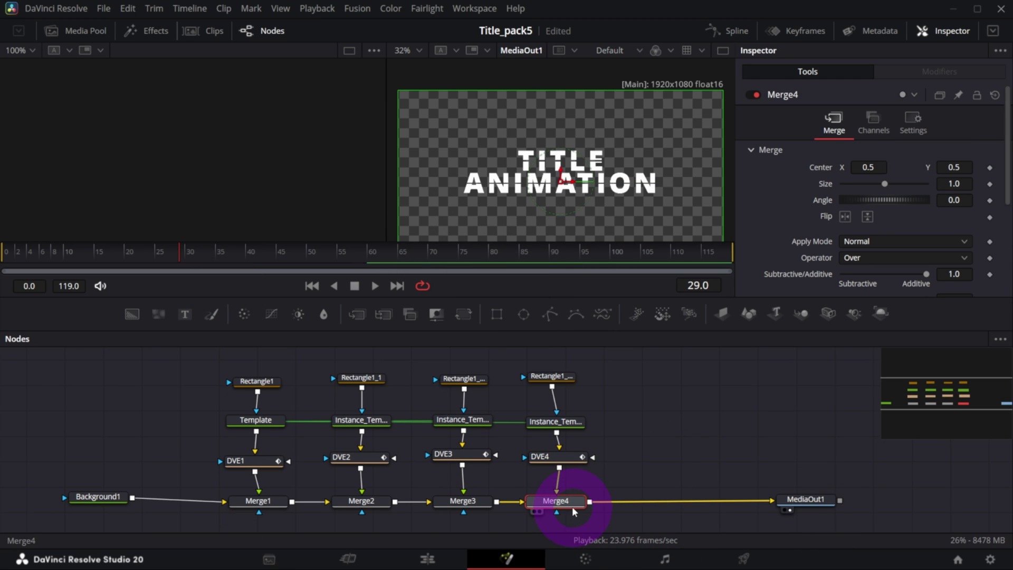
left_click_drag(573, 507, 569, 508)
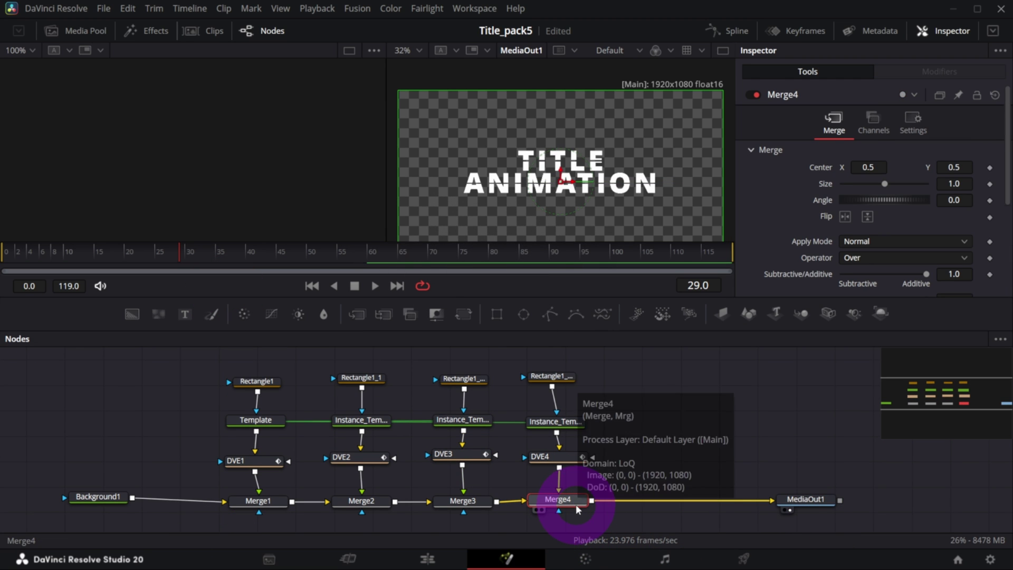
key("shift+space")
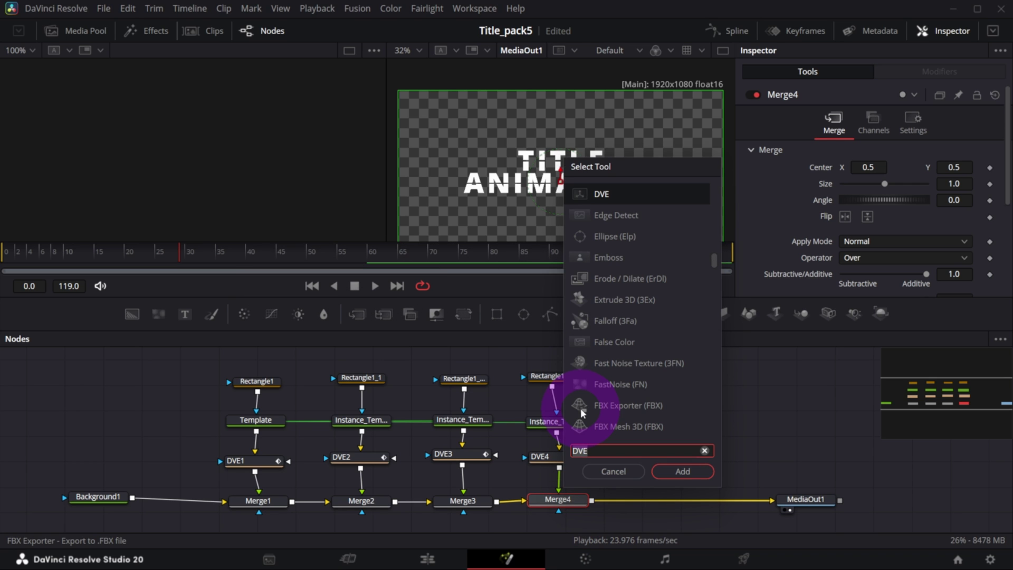
type("glow")
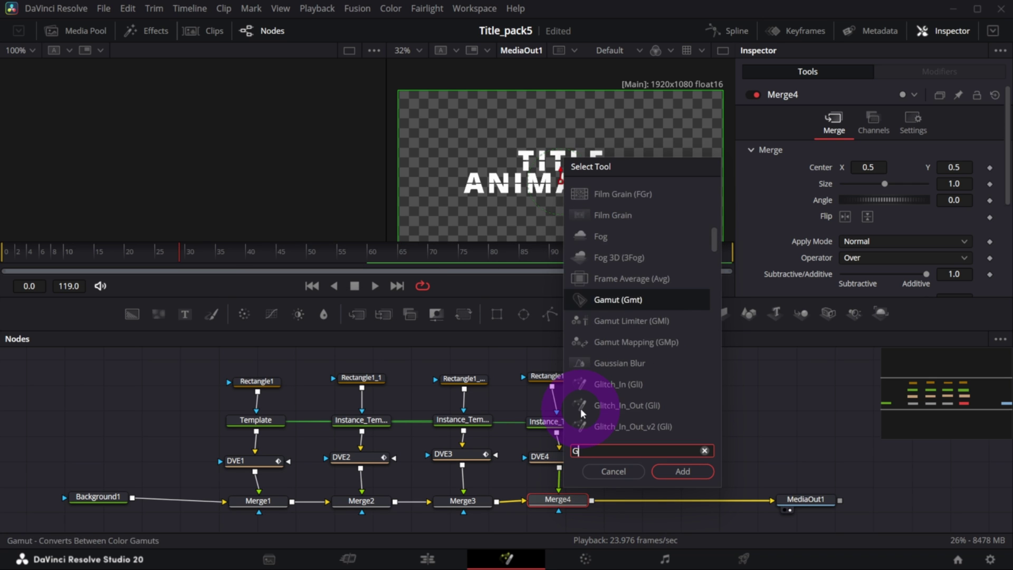
key("Return")
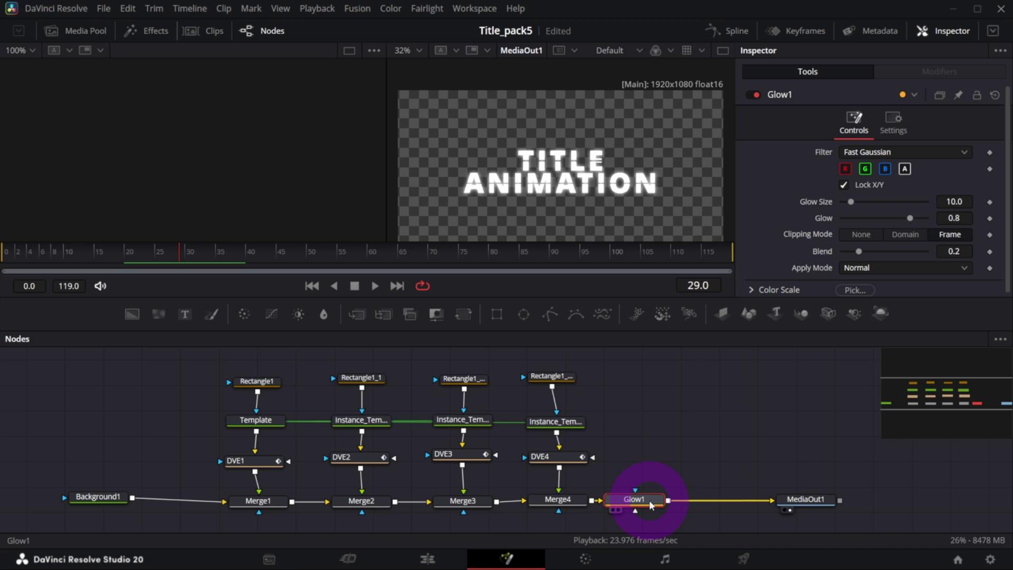
left_click_drag(634, 499, 651, 495)
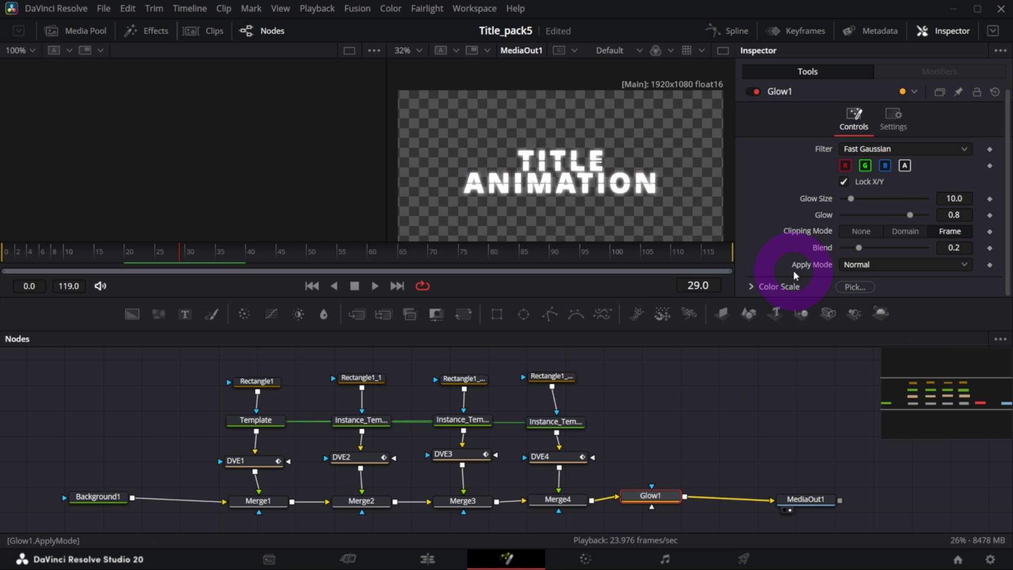
Set Glow1's colour scale to green 1.591, blue 0.346 and alpha 1.937, and play back the tinted title.
left_click(751, 289)
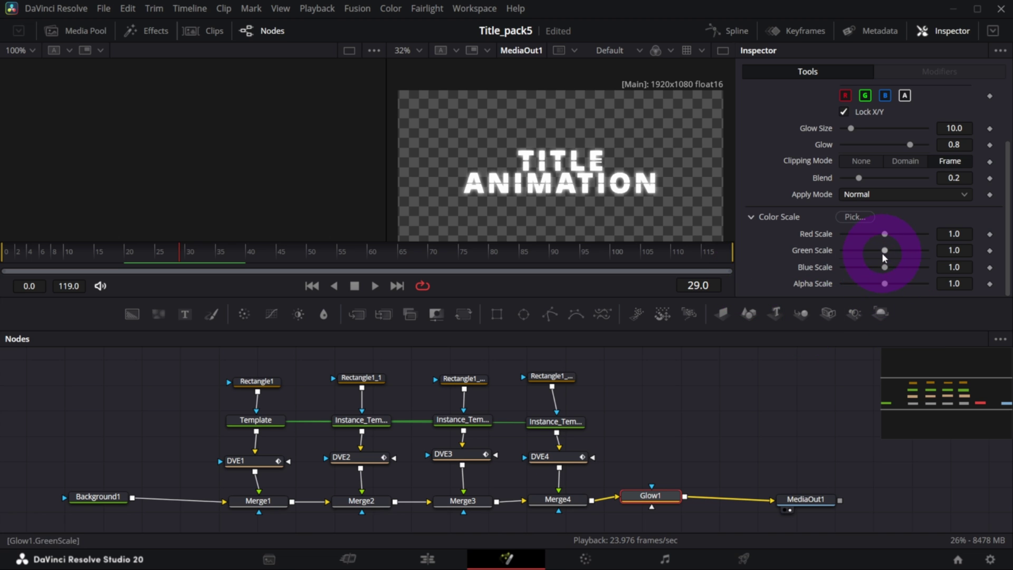
left_click_drag(885, 250, 896, 250)
left_click_drag(885, 267, 872, 267)
left_click_drag(931, 252, 915, 251)
left_click_drag(875, 267, 856, 271)
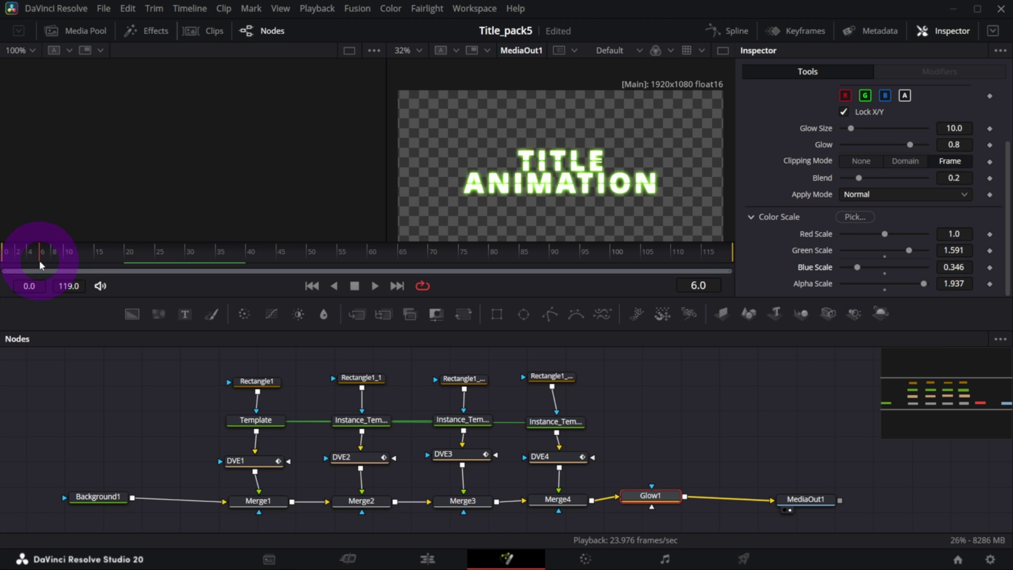
key("space")
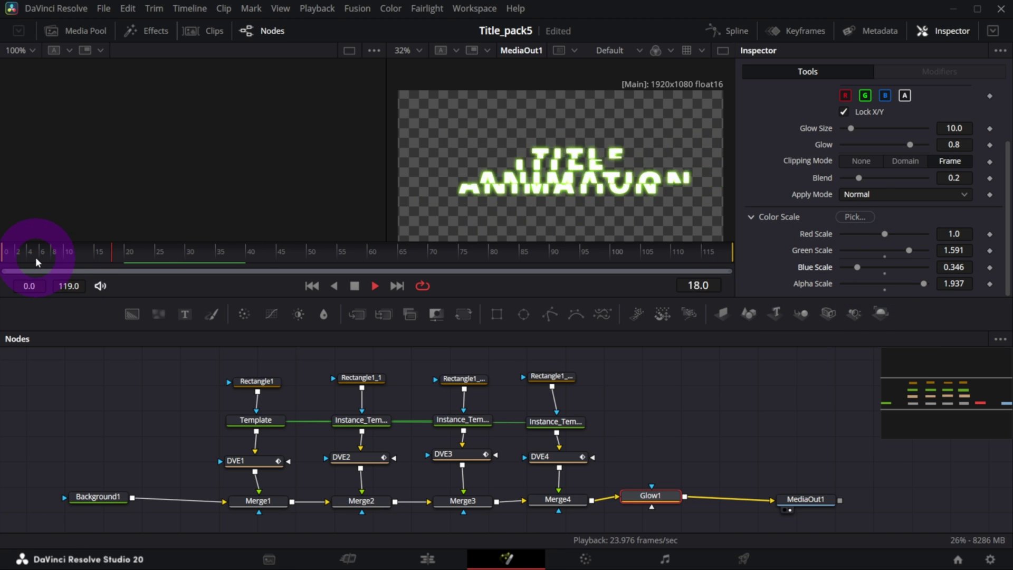
key("space")
Try Motion Blur with a quality of 6 on DVE1 and check an early frame of the animation.
left_click(232, 460)
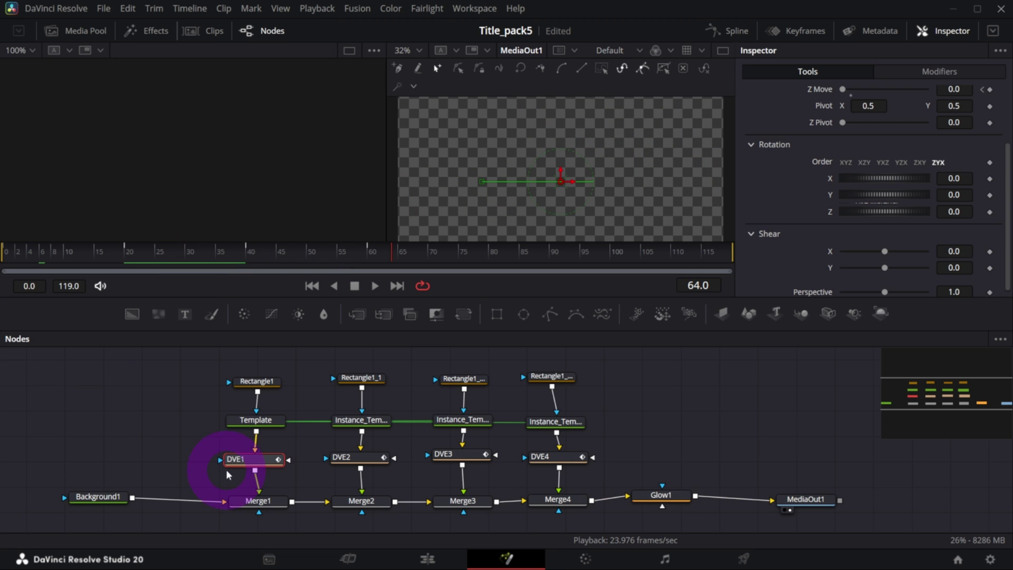
scroll(411, 467, "up", 1)
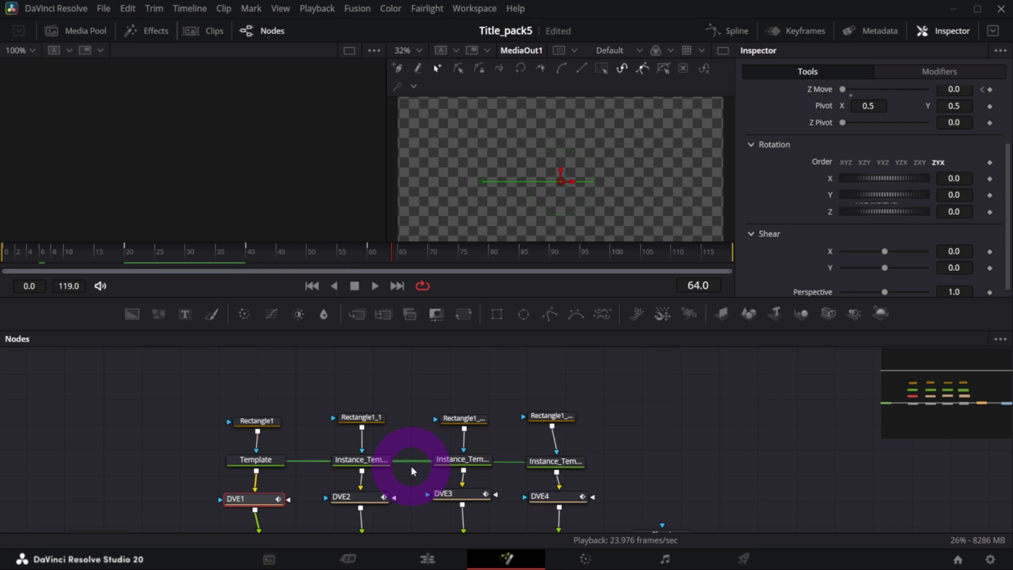
scroll(411, 467, "up", 2)
scroll(929, 207, "up", 3)
left_click(928, 131)
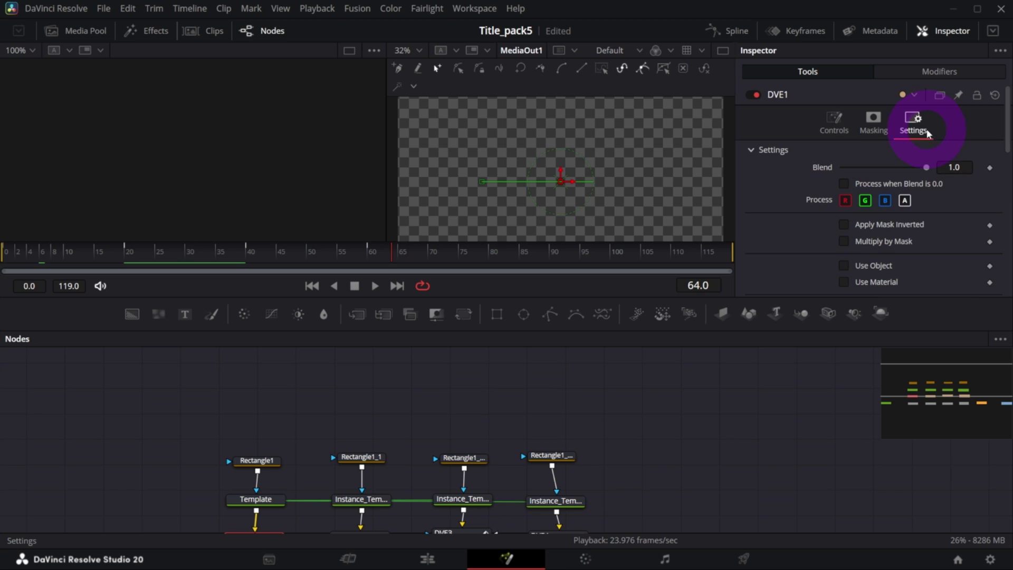
scroll(806, 233, "down", 4)
scroll(865, 248, "up", 2)
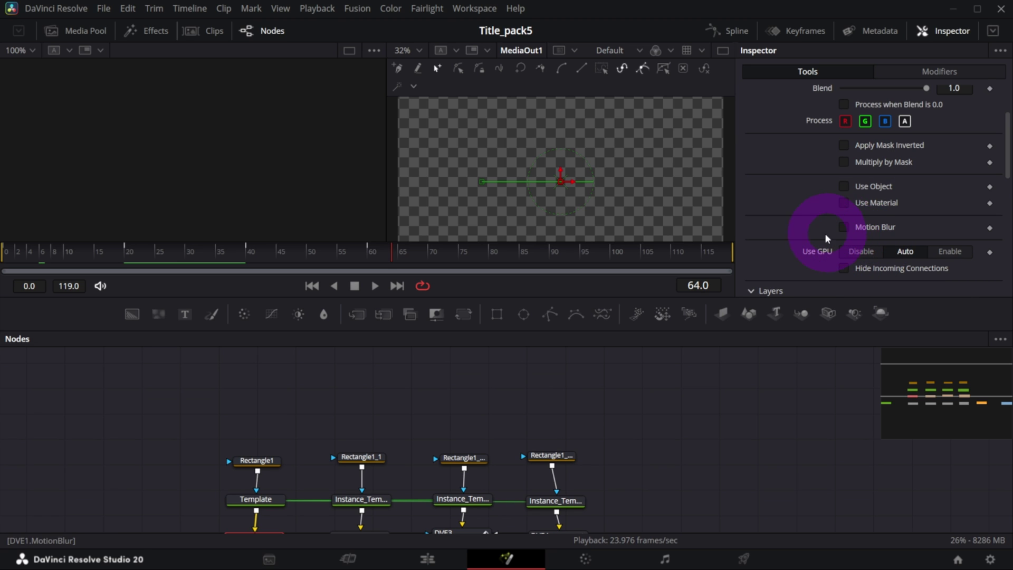
left_click(844, 228)
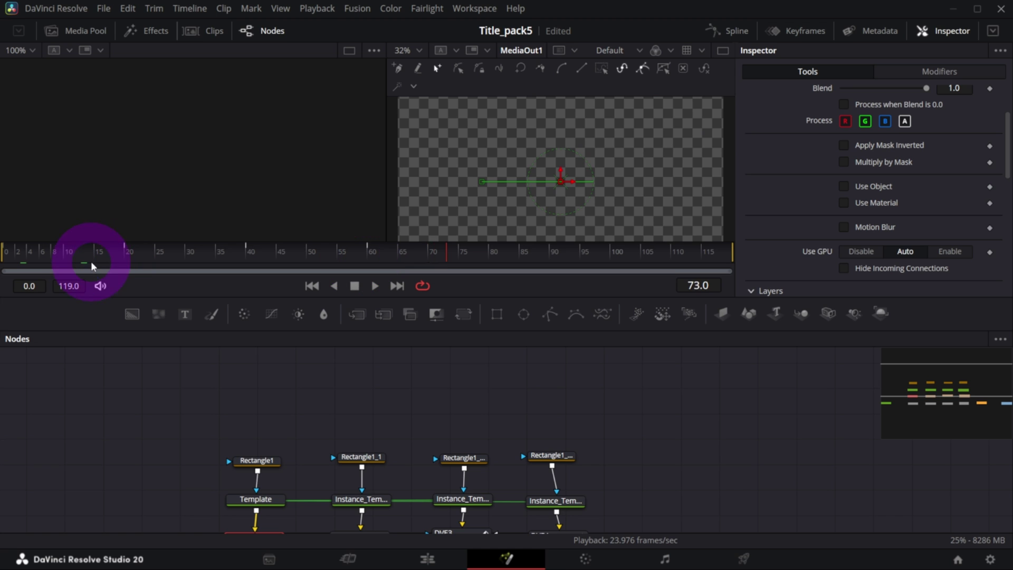
left_click(90, 261)
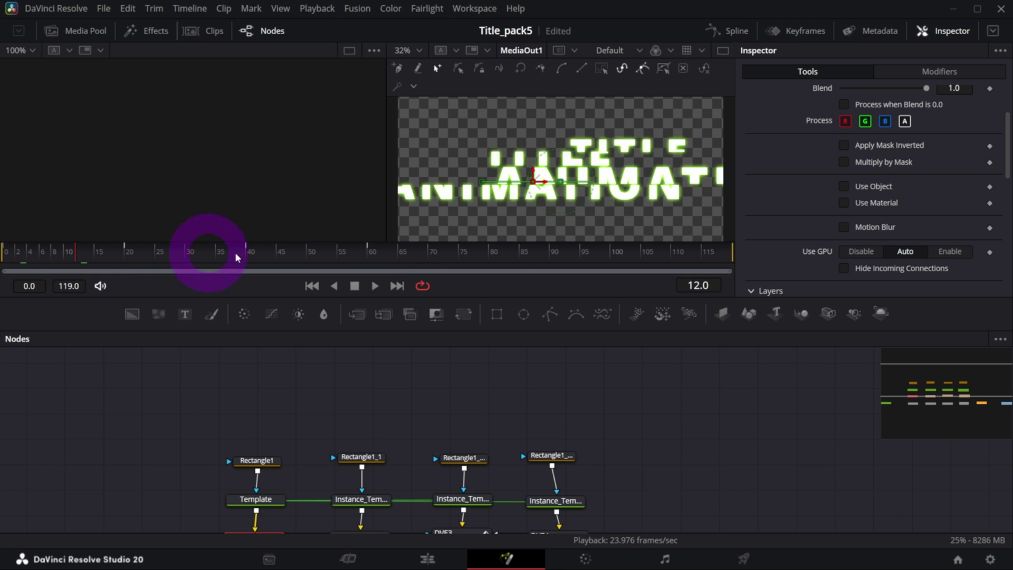
Review the node tree from the rectangle masks through the Template and its instances to the DVE and Merge nodes.
left_click_drag(221, 429, 627, 482)
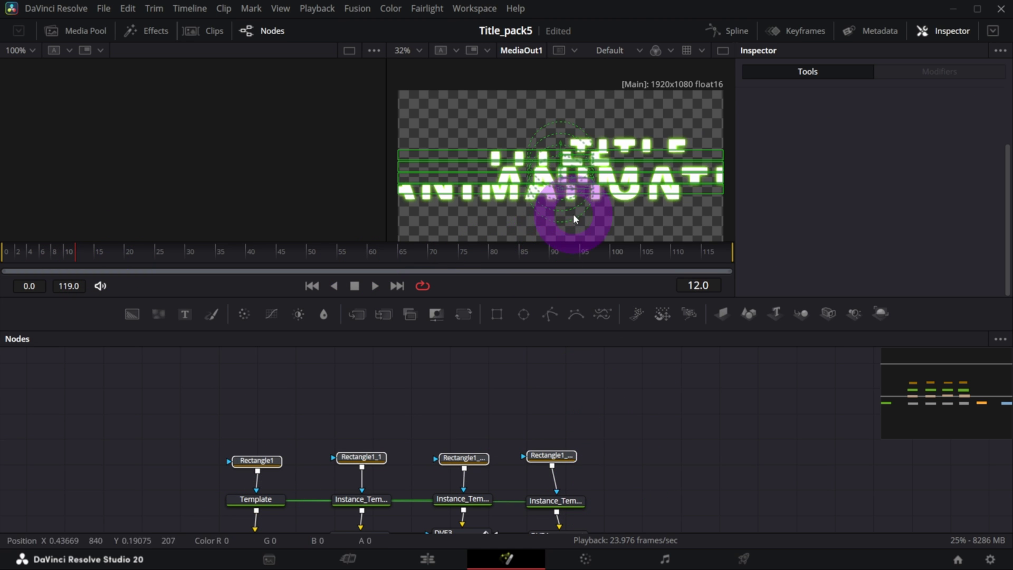
left_click_drag(929, 380, 961, 387)
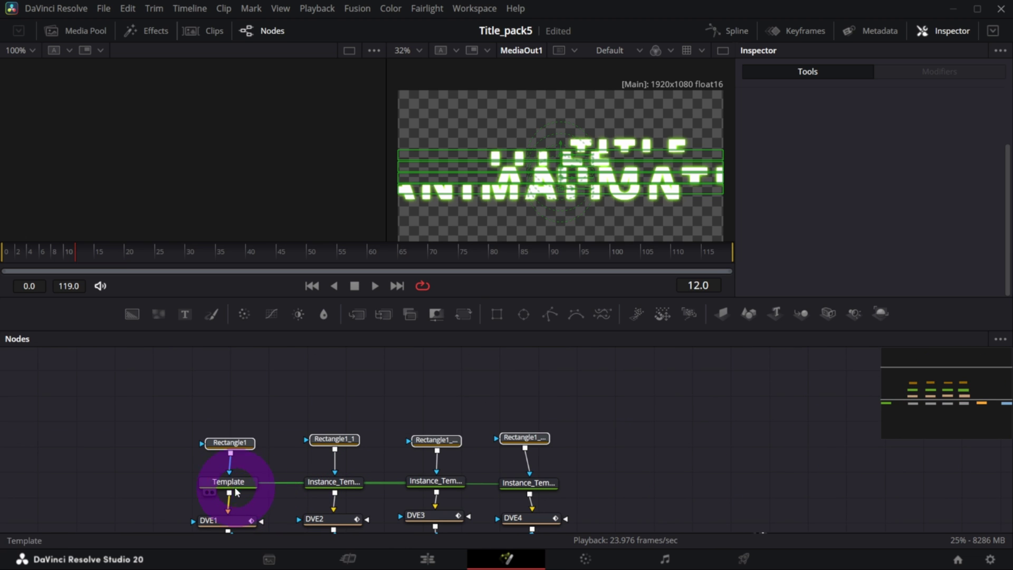
left_click(228, 481)
left_click(345, 483)
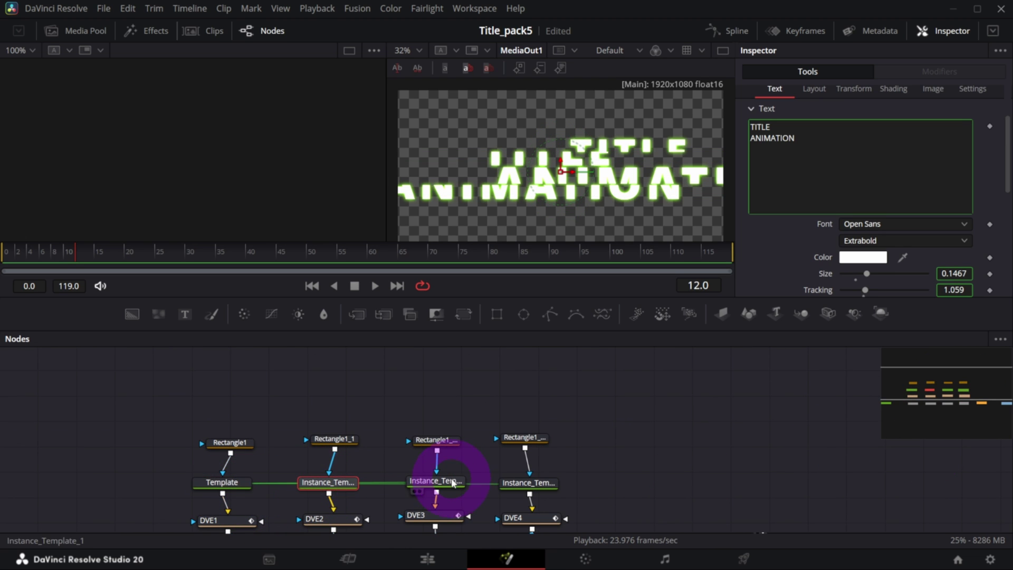
left_click(532, 483)
left_click_drag(939, 405, 864, 420)
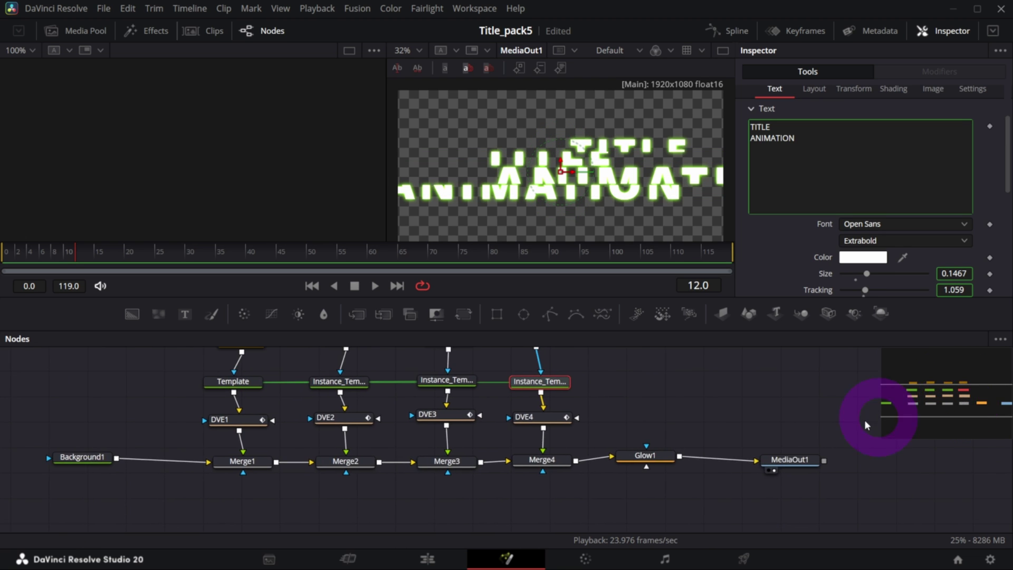
left_click(525, 418)
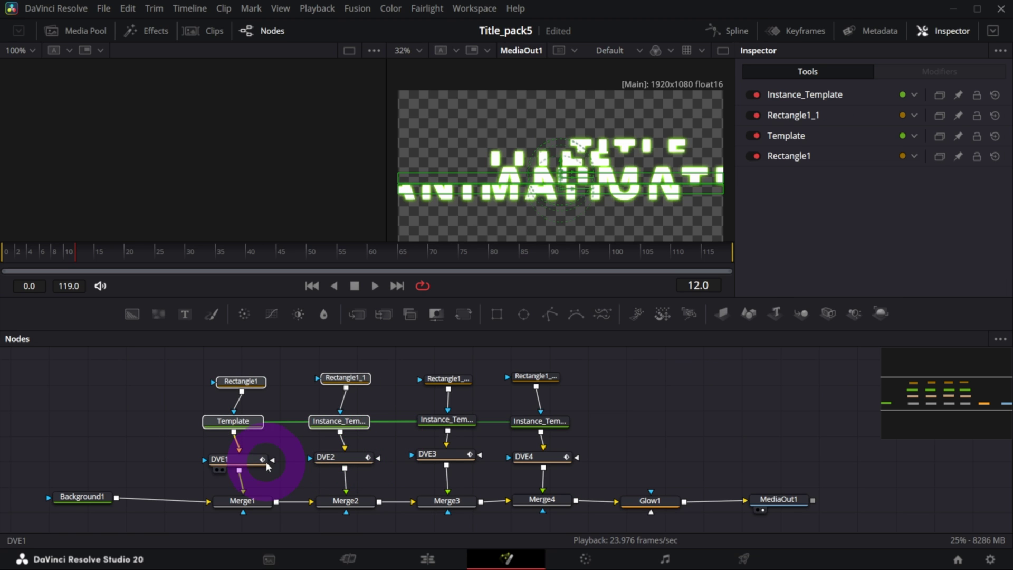
left_click(326, 458)
left_click(458, 460)
left_click(543, 457)
left_click(558, 501)
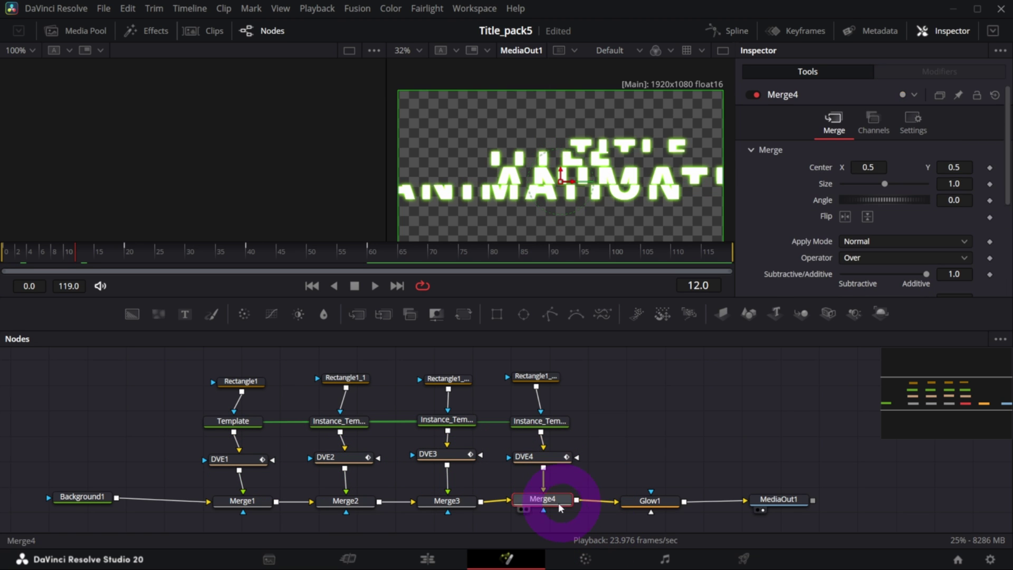
left_click(235, 508)
left_click(437, 505)
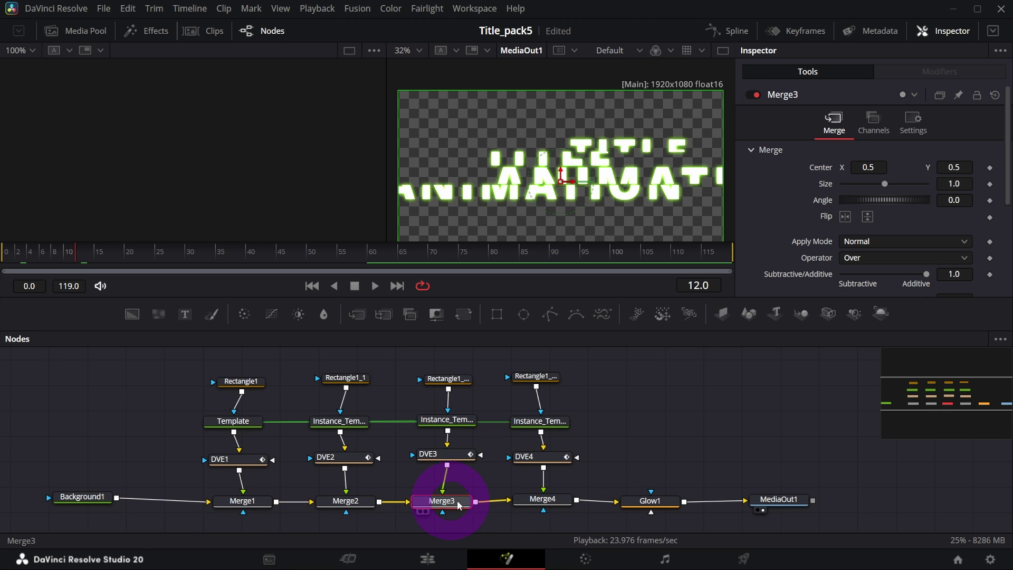